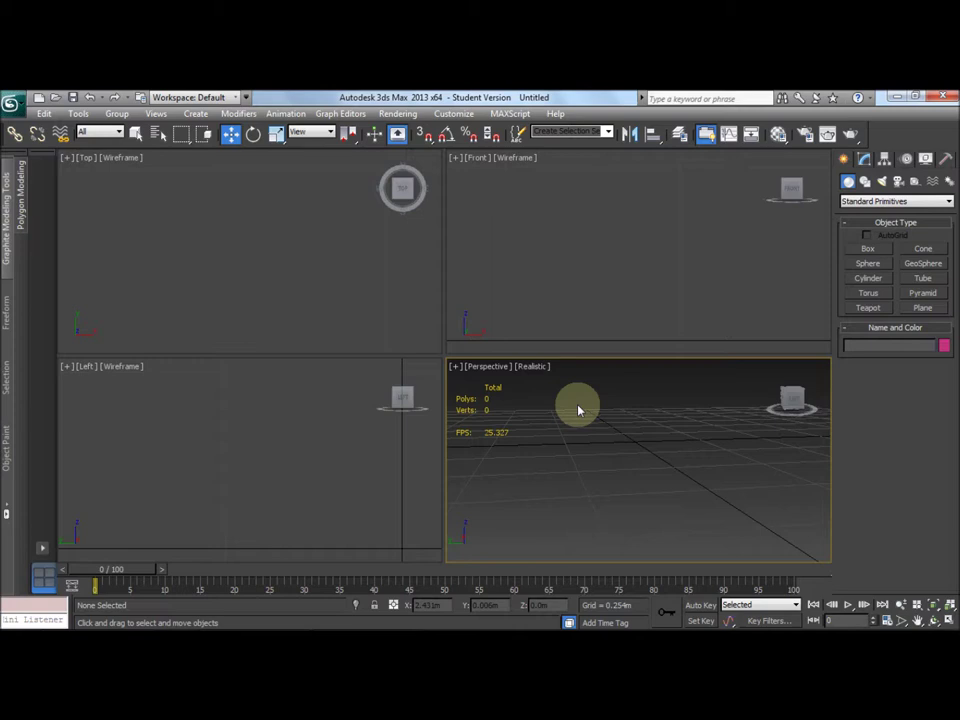
Create a cylinder in the Top view, zoom extents in all views and turn on edged faces
{"action": "left_click", "coordinate": [866, 279]}
{"action": "mouse_move", "coordinate": [242, 261]}
{"action": "left_mouse_down"}
{"action": "mouse_move", "coordinate": [253, 274]}
{"action": "mouse_move", "coordinate": [257, 263]}
{"action": "left_mouse_up"}
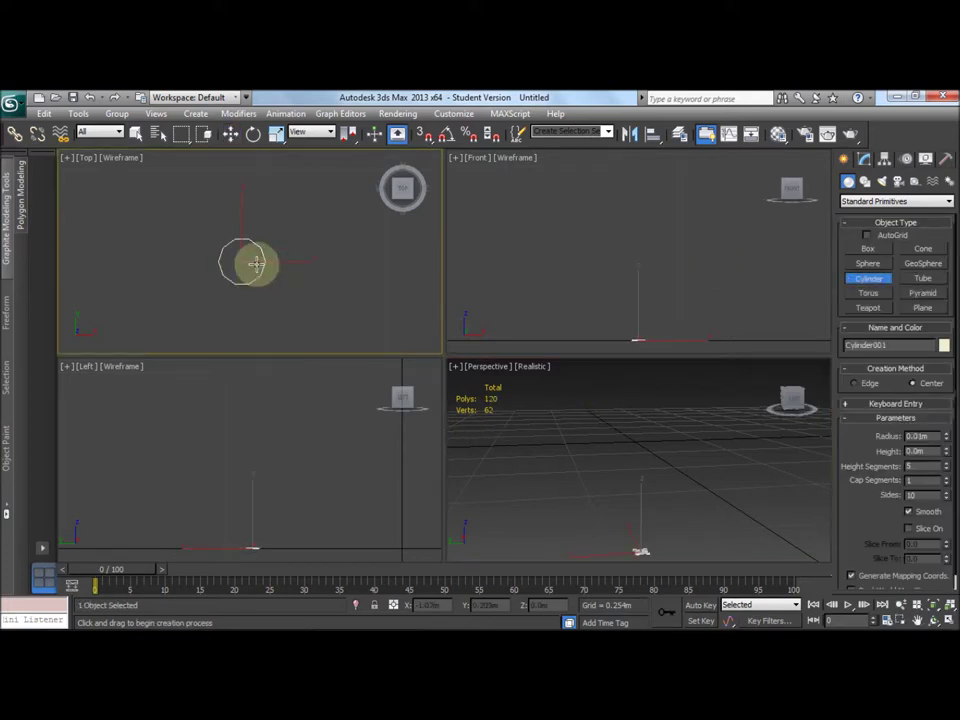
{"action": "left_click", "coordinate": [254, 165]}
{"action": "left_click", "coordinate": [660, 471]}
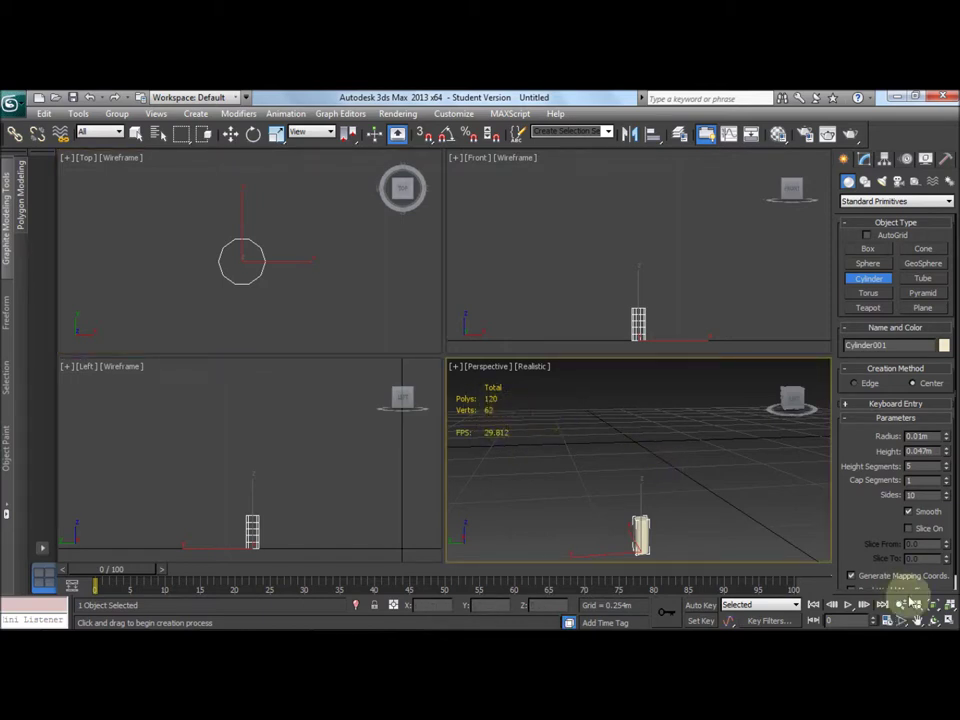
{"action": "left_click", "coordinate": [948, 607]}
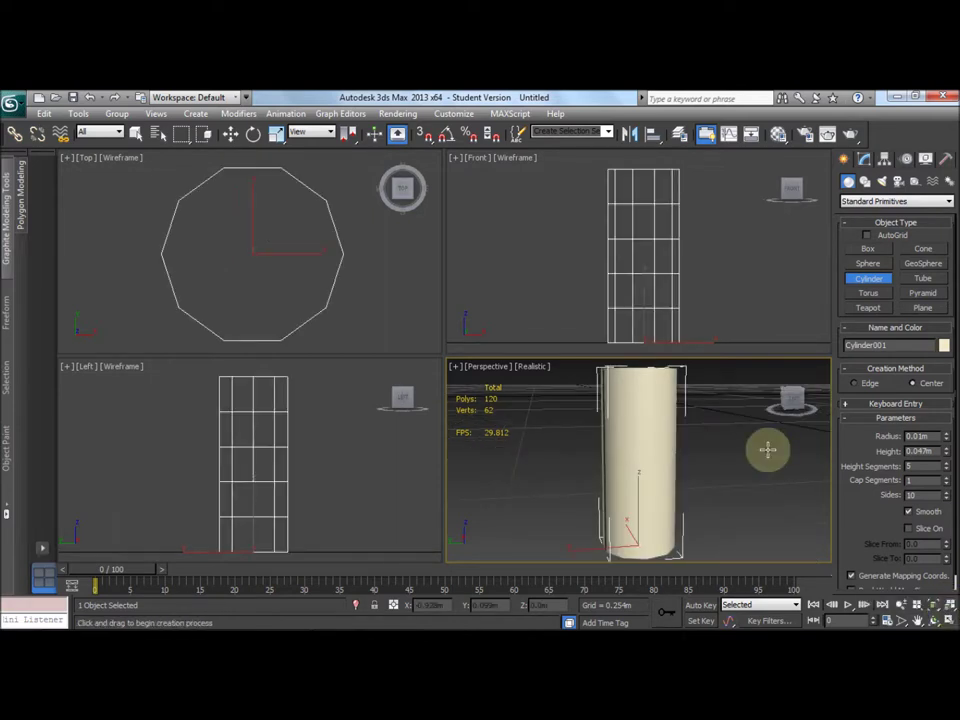
{"action": "key", "text": "F4"}
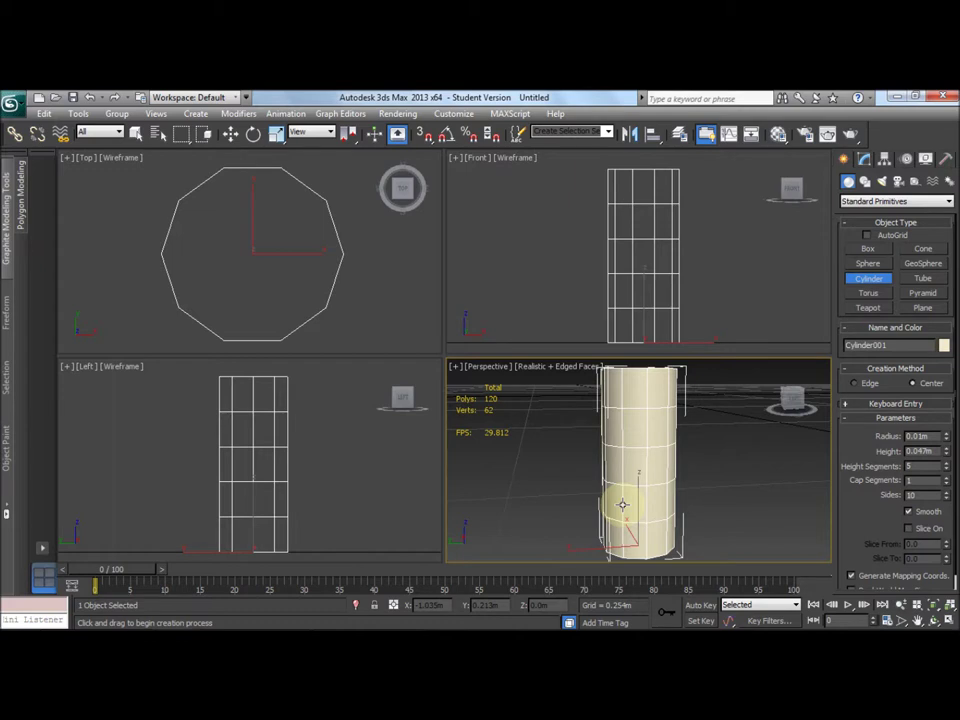
Add an Edit Poly modifier to Cylinder001 and enter Vertex sub-object mode
{"action": "left_click", "coordinate": [864, 158]}
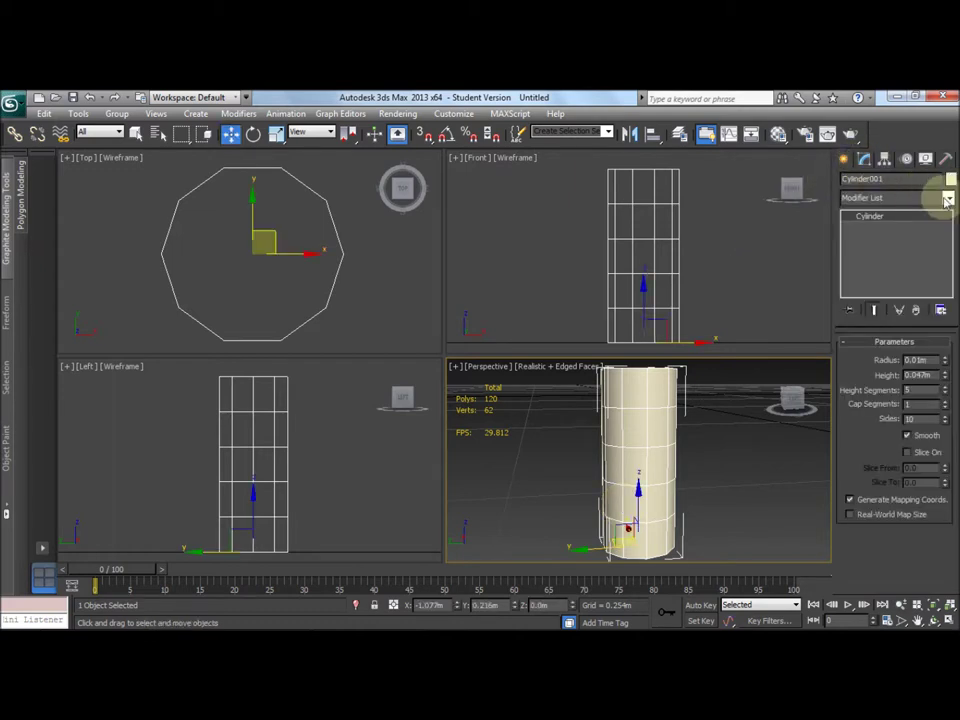
{"action": "left_click", "coordinate": [947, 200]}
{"action": "left_click_drag", "start_coordinate": [949, 210], "coordinate": [950, 326]}
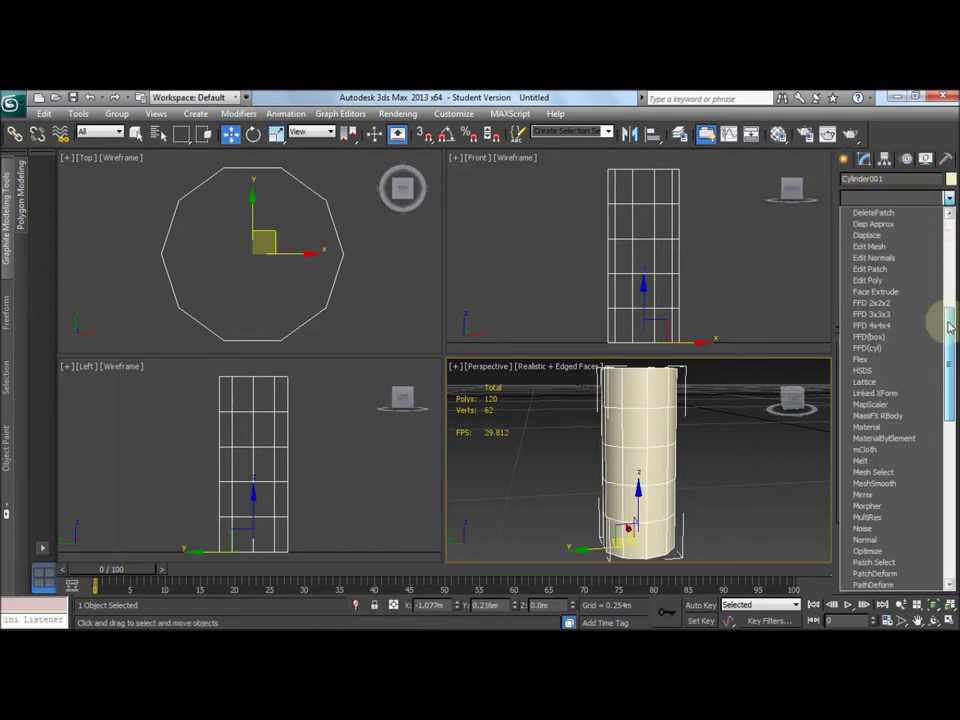
{"action": "scroll", "coordinate": [943, 321], "scroll_direction": "up", "scroll_amount": 1}
{"action": "left_click", "coordinate": [901, 302]}
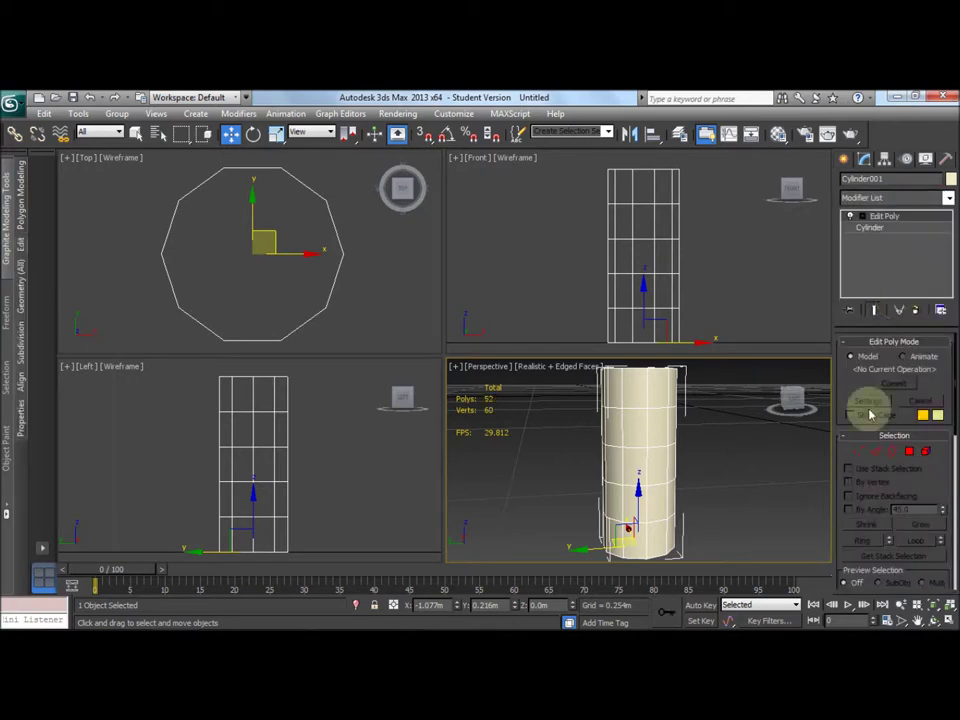
{"action": "left_click", "coordinate": [859, 451]}
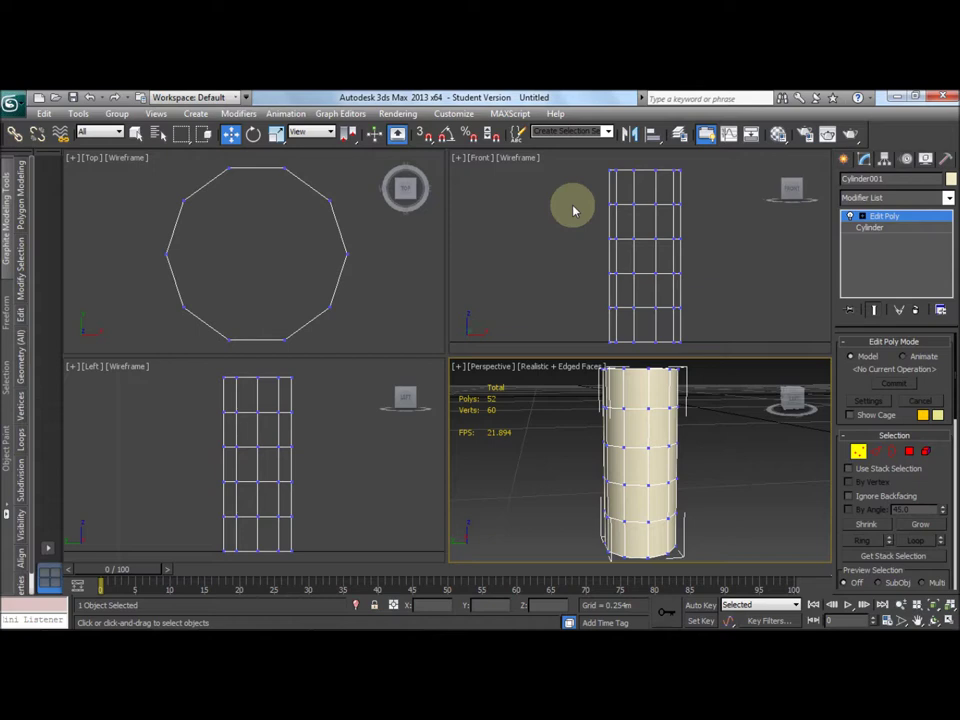
{"action": "left_click", "coordinate": [275, 134]}
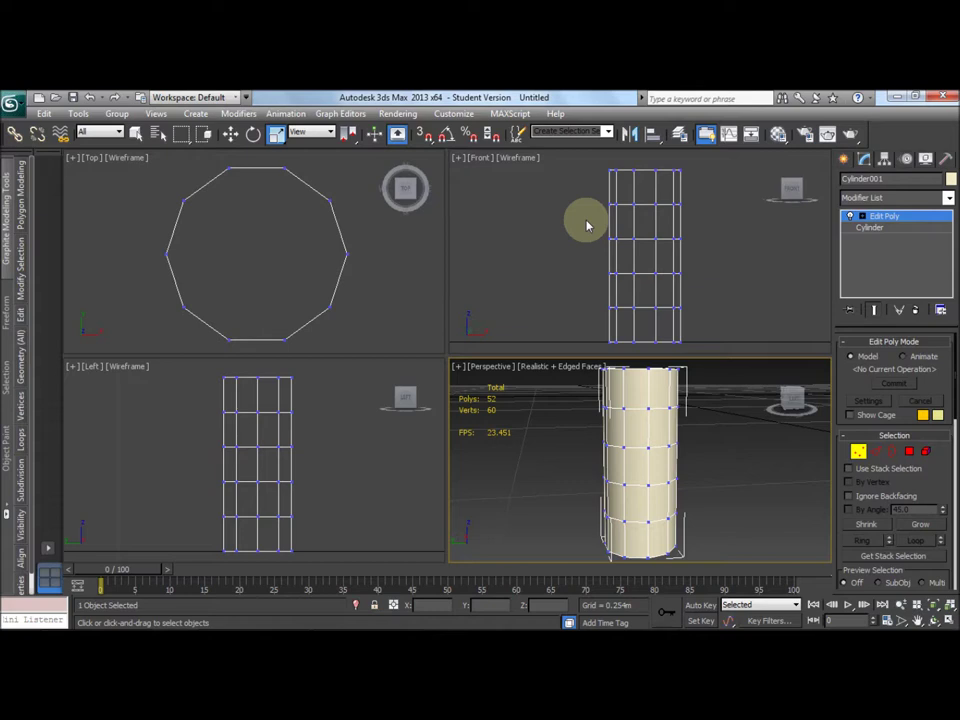
Scale the middle, upper and lower vertex rings in Front view, then shift them sideways along X
{"action": "left_click_drag", "start_coordinate": [587, 226], "coordinate": [714, 237]}
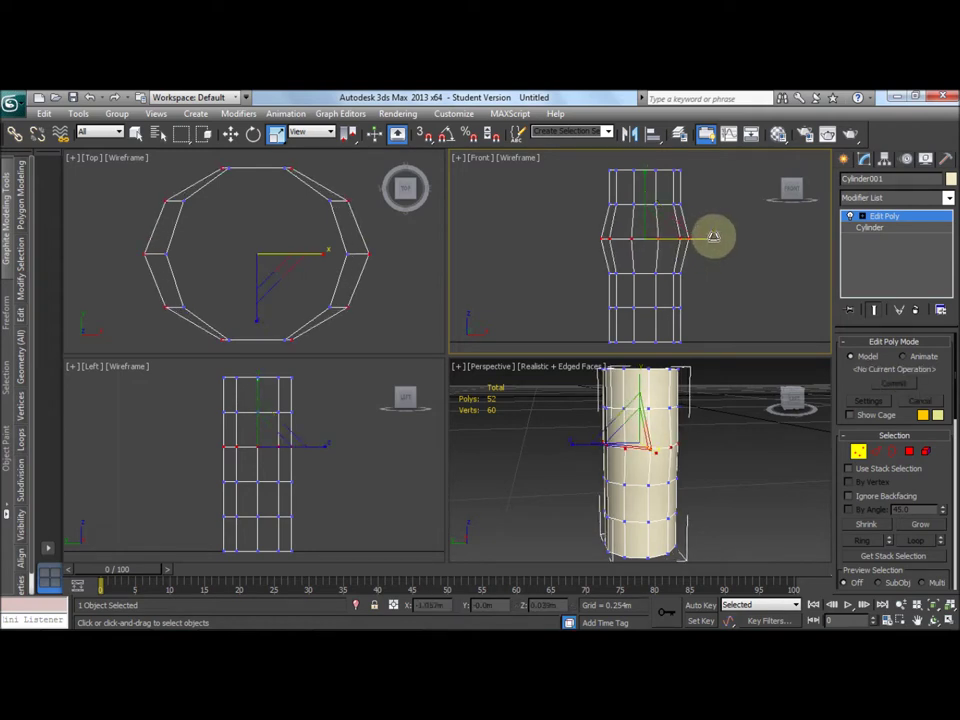
{"action": "left_click_drag", "start_coordinate": [594, 209], "coordinate": [718, 202]}
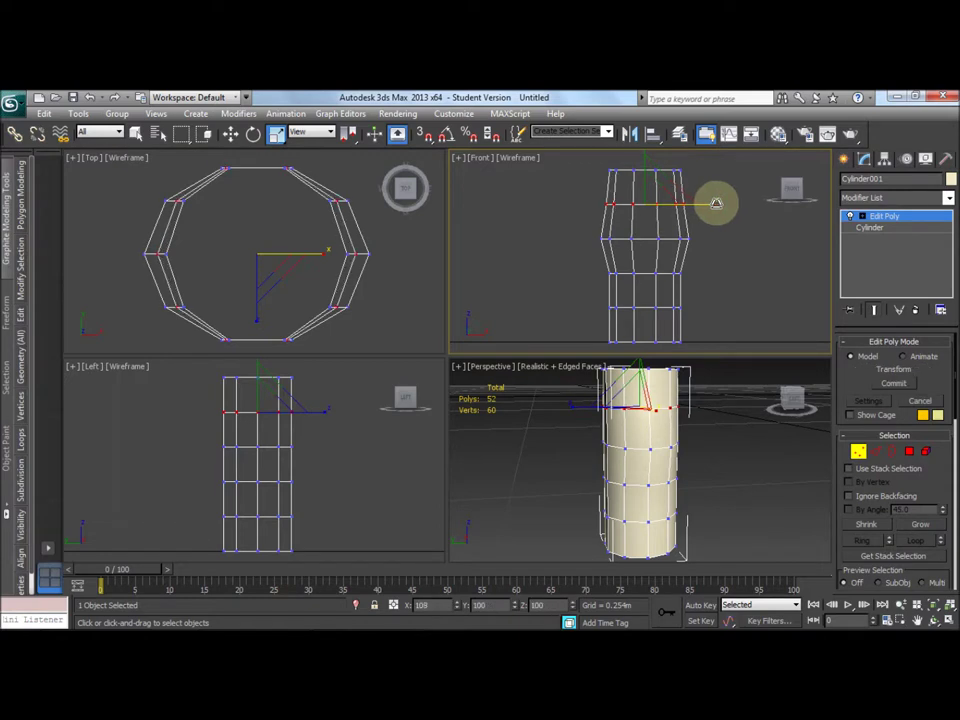
{"action": "left_click_drag", "start_coordinate": [596, 265], "coordinate": [696, 279]}
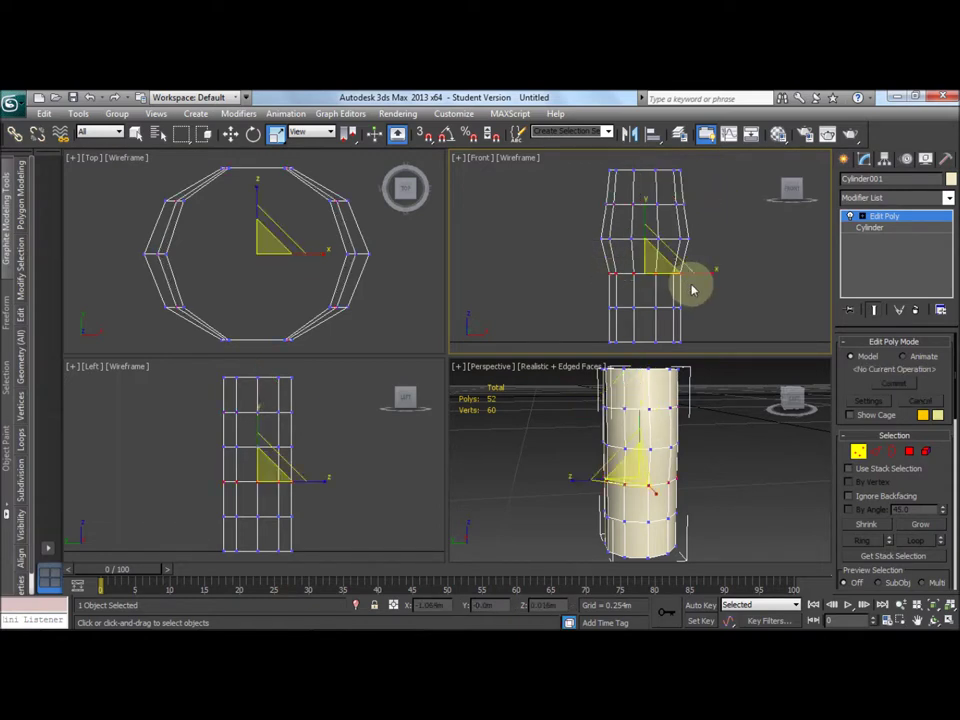
{"action": "key", "text": "w"}
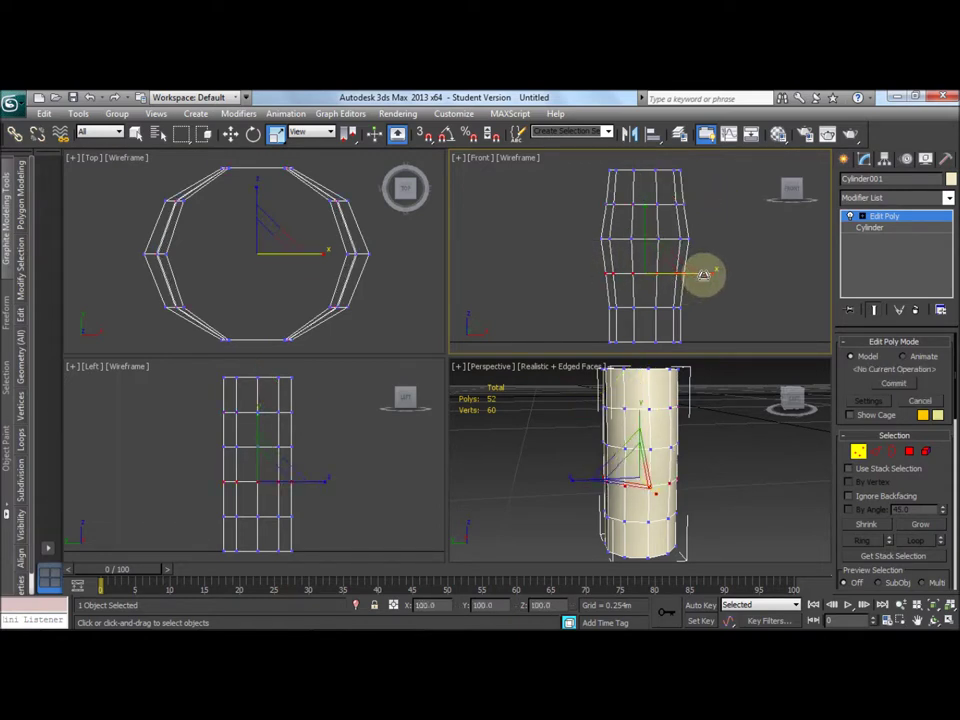
{"action": "left_click_drag", "start_coordinate": [566, 198], "coordinate": [724, 283]}
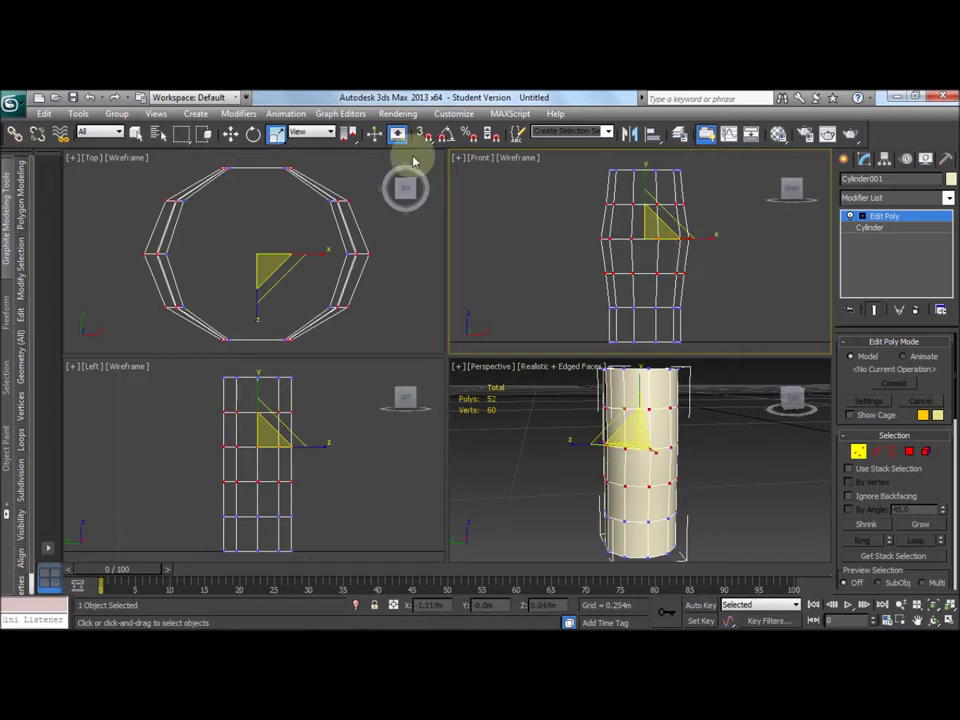
{"action": "left_click", "coordinate": [231, 134]}
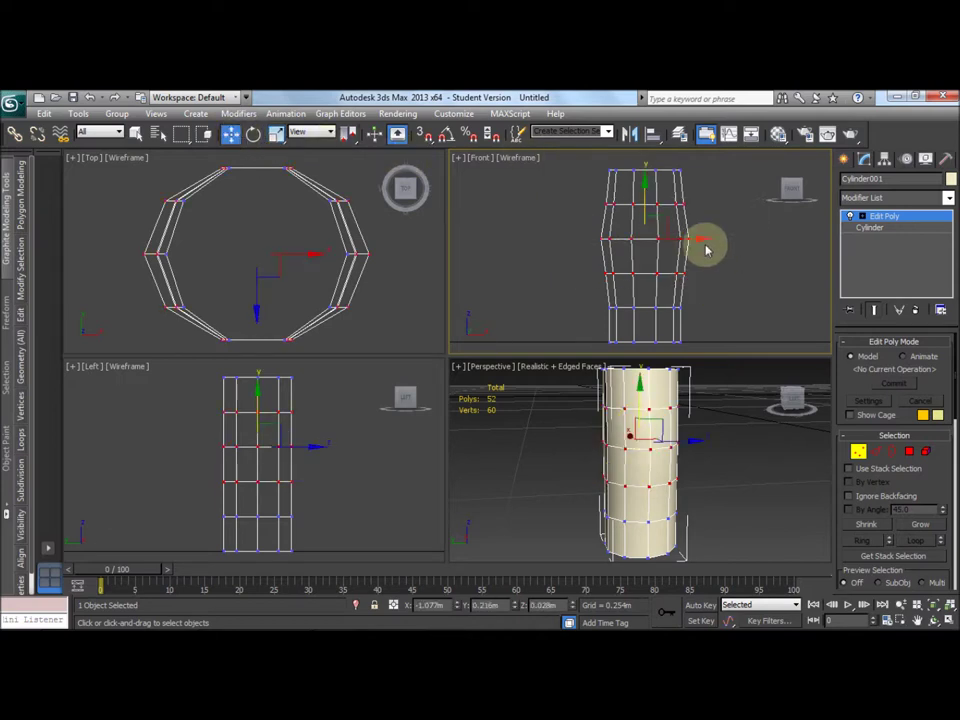
{"action": "left_click_drag", "start_coordinate": [707, 240], "coordinate": [719, 238]}
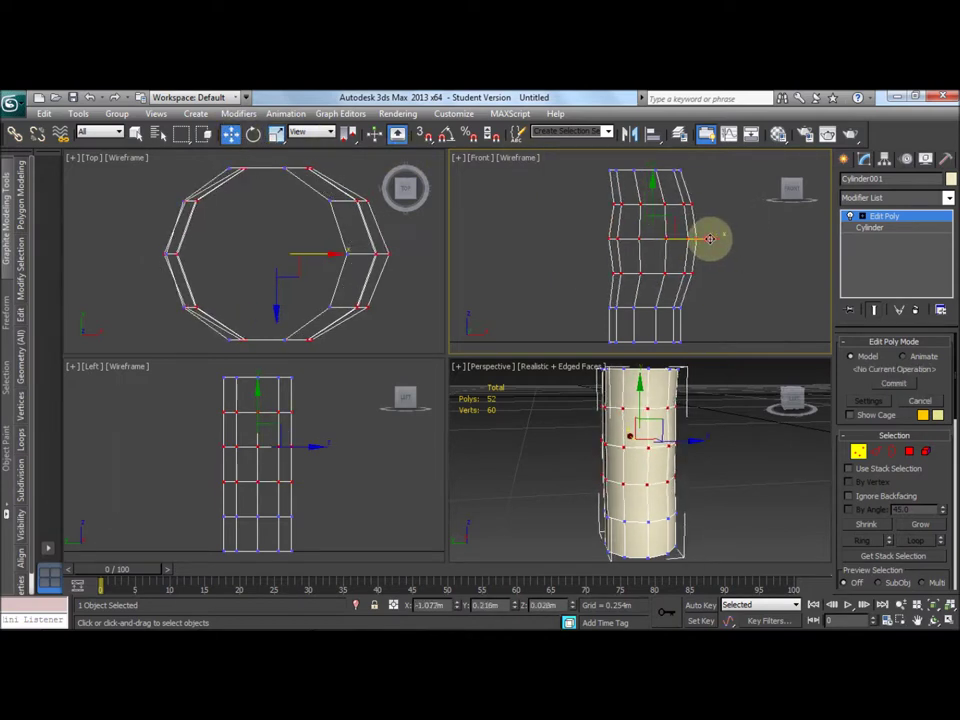
{"action": "mouse_move", "coordinate": [793, 402]}
{"action": "left_mouse_down"}
{"action": "mouse_move", "coordinate": [735, 399]}
{"action": "mouse_move", "coordinate": [795, 396]}
{"action": "left_mouse_up"}
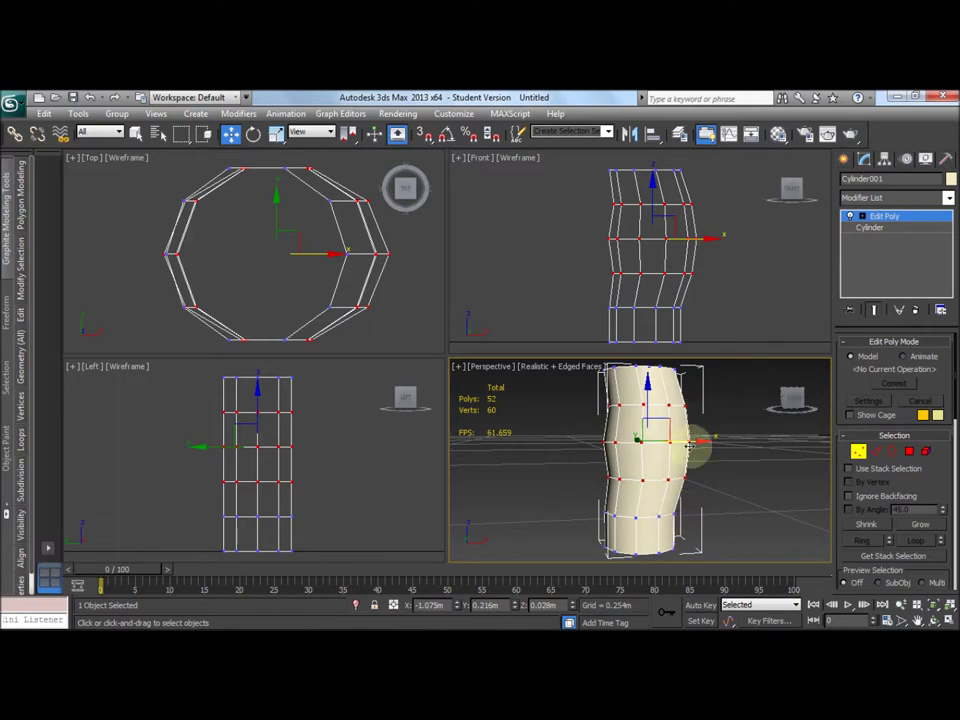
Scale the upper vertices outward in the Left view to bulge the cylinder
{"action": "left_click_drag", "start_coordinate": [196, 404], "coordinate": [320, 500]}
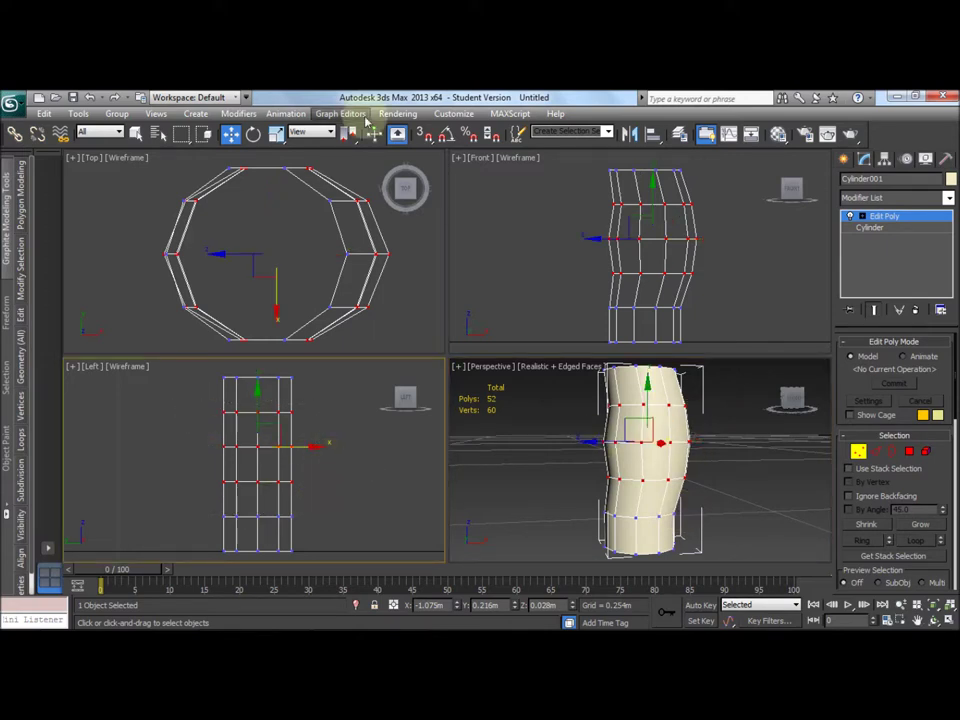
{"action": "left_click", "coordinate": [277, 134]}
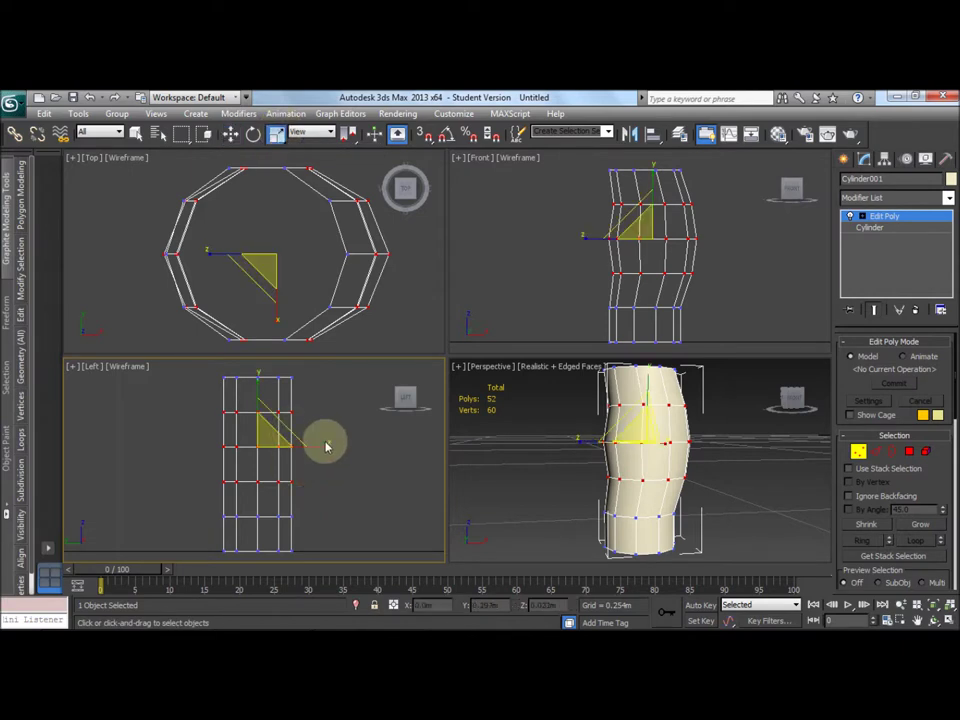
{"action": "left_click_drag", "start_coordinate": [328, 444], "coordinate": [332, 443]}
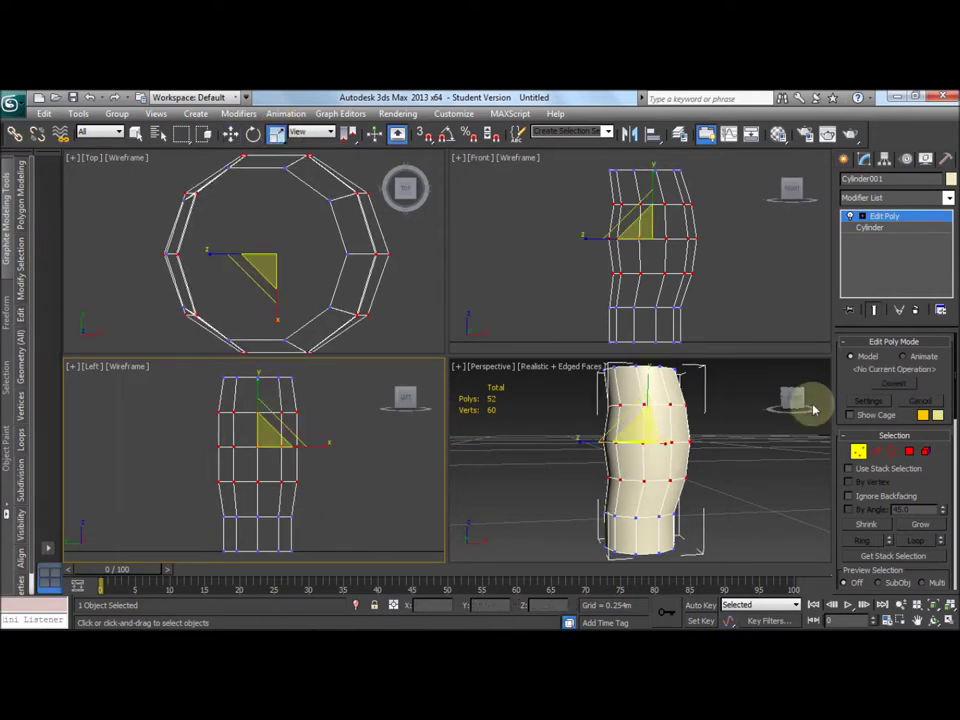
{"action": "left_click", "coordinate": [797, 404]}
{"action": "mouse_move", "coordinate": [797, 404]}
{"action": "left_mouse_down"}
{"action": "mouse_move", "coordinate": [686, 396]}
{"action": "mouse_move", "coordinate": [797, 403]}
{"action": "left_mouse_up"}
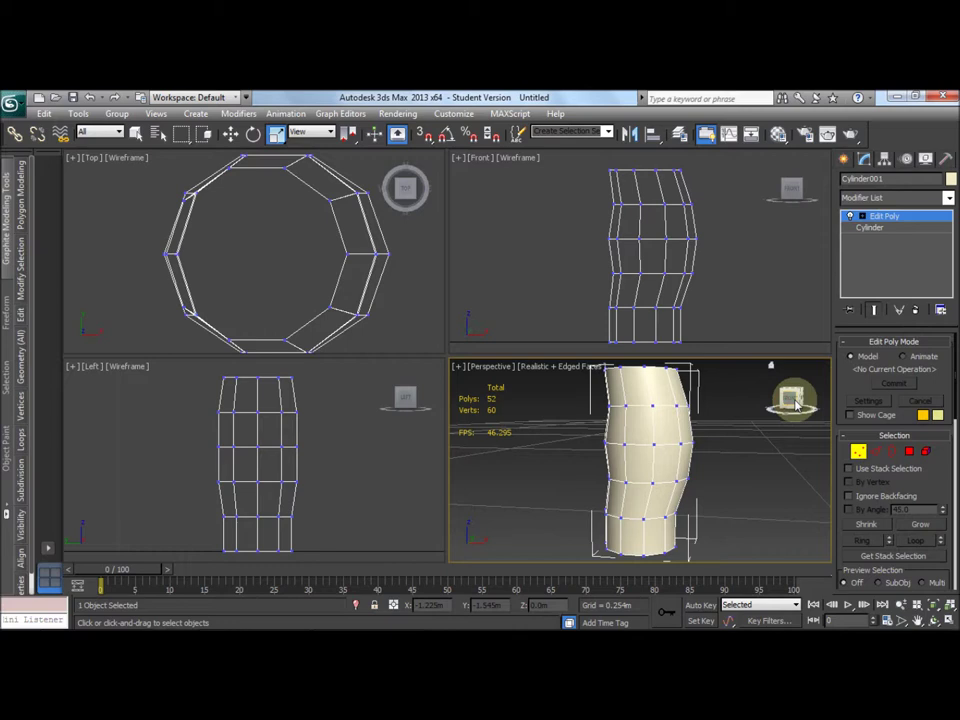
{"action": "left_click", "coordinate": [845, 160]}
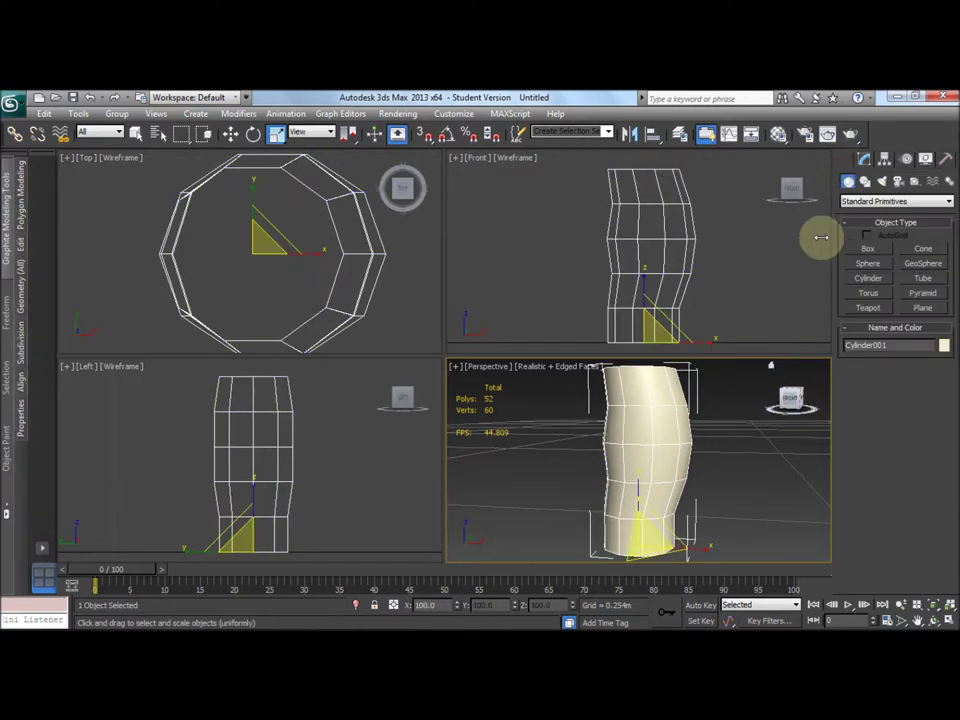
Drag the Skin material onto the cylinder and turn off edged faces to view the texture
{"action": "left_click", "coordinate": [765, 452]}
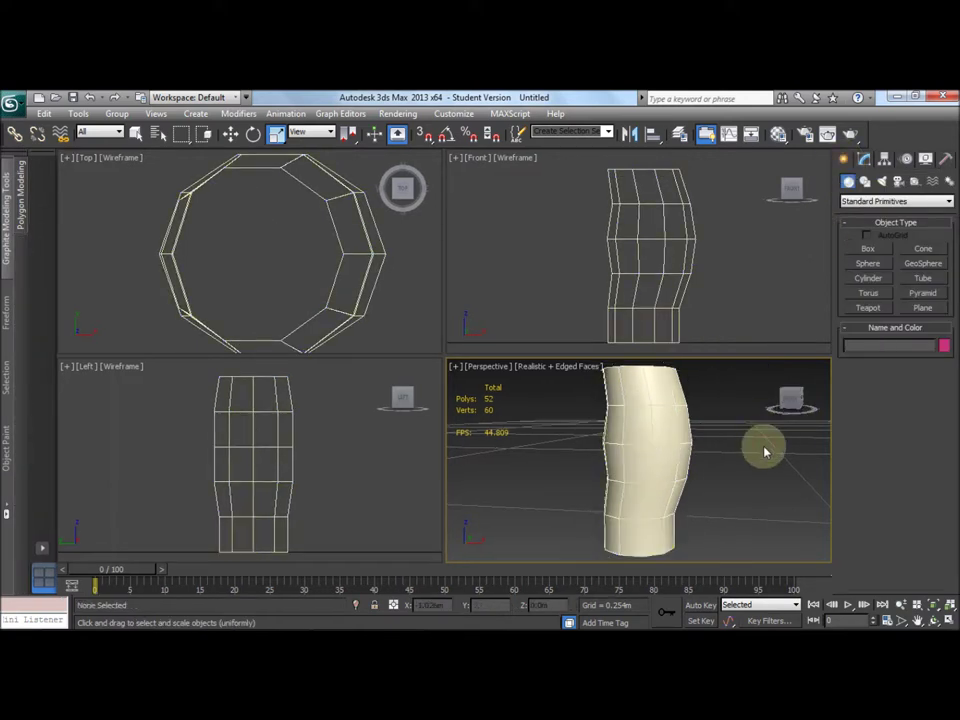
{"action": "left_click", "coordinate": [778, 133]}
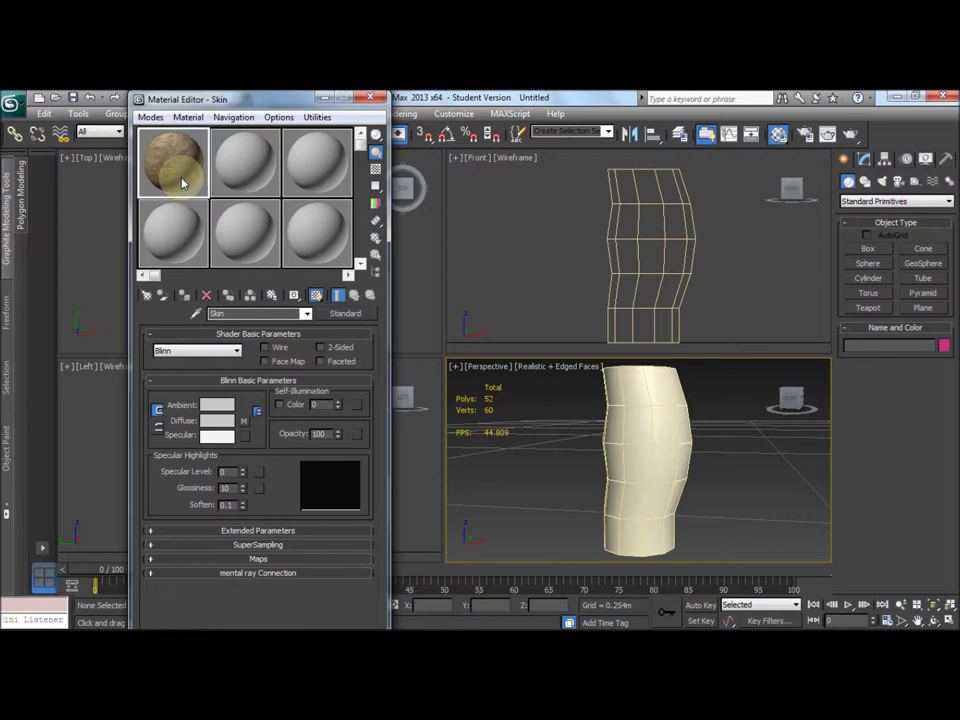
{"action": "left_click_drag", "start_coordinate": [182, 182], "coordinate": [646, 449]}
{"action": "left_click", "coordinate": [370, 97]}
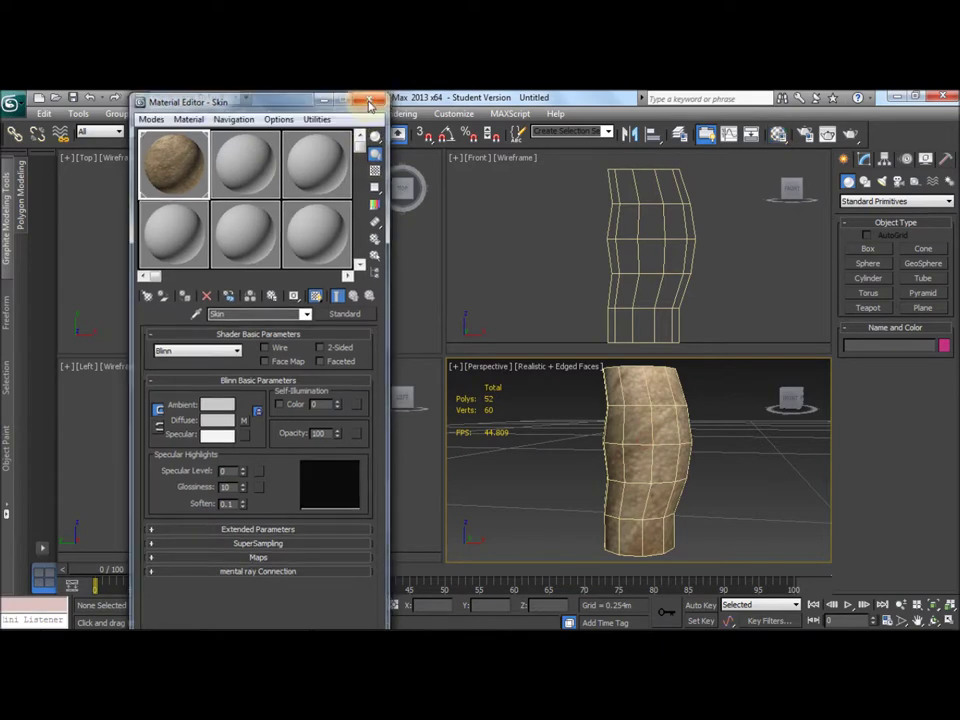
{"action": "right_click", "coordinate": [558, 396]}
{"action": "left_click", "coordinate": [525, 432]}
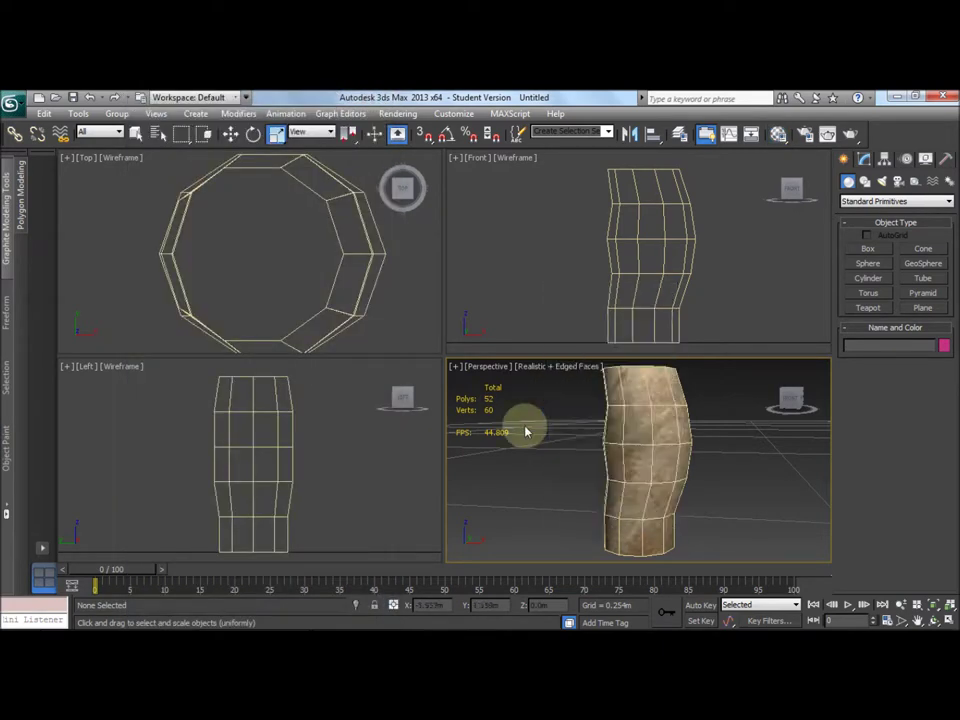
{"action": "key", "text": "F4"}
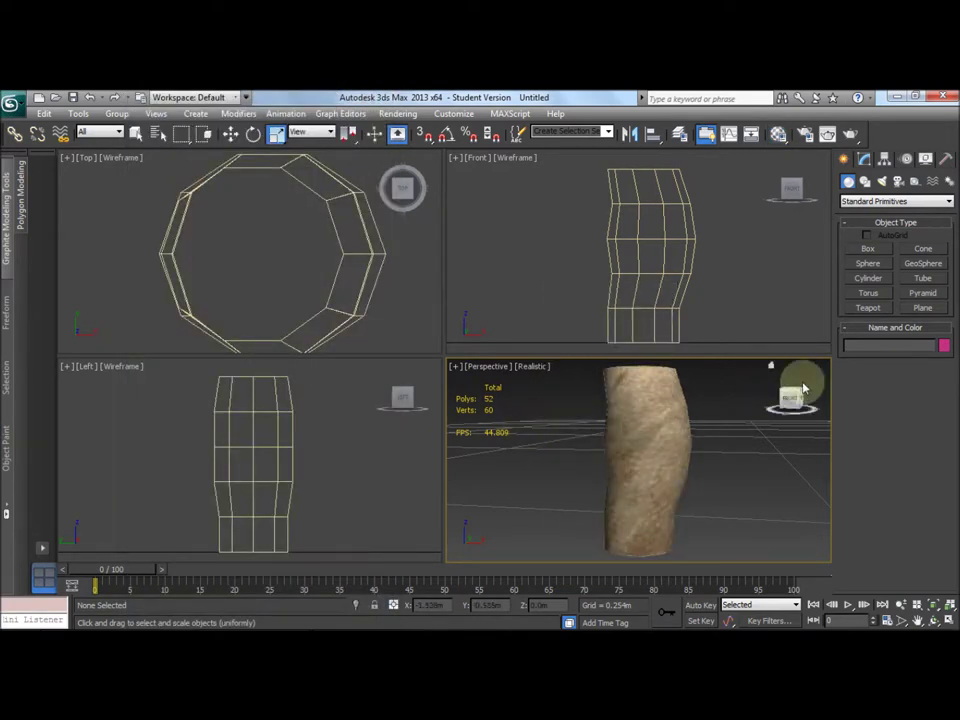
{"action": "mouse_move", "coordinate": [797, 394]}
{"action": "left_mouse_down"}
{"action": "mouse_move", "coordinate": [758, 405]}
{"action": "mouse_move", "coordinate": [776, 394]}
{"action": "mouse_move", "coordinate": [795, 400]}
{"action": "left_mouse_up"}
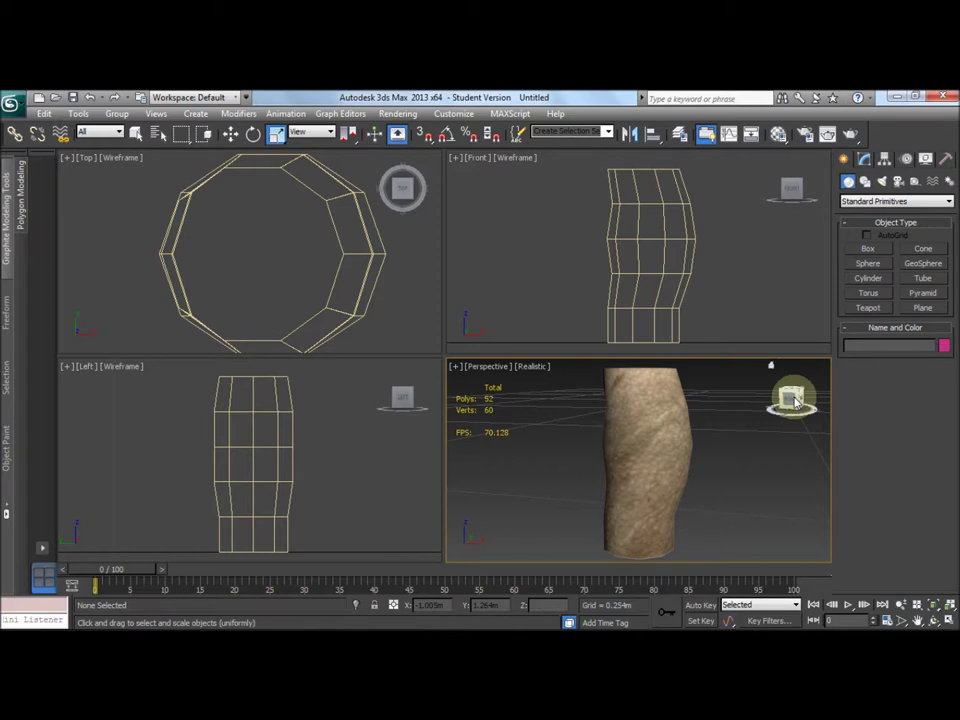
{"action": "mouse_move", "coordinate": [795, 400]}
{"action": "left_mouse_down"}
{"action": "mouse_move", "coordinate": [742, 403]}
{"action": "mouse_move", "coordinate": [815, 394]}
{"action": "mouse_move", "coordinate": [797, 401]}
{"action": "left_mouse_up"}
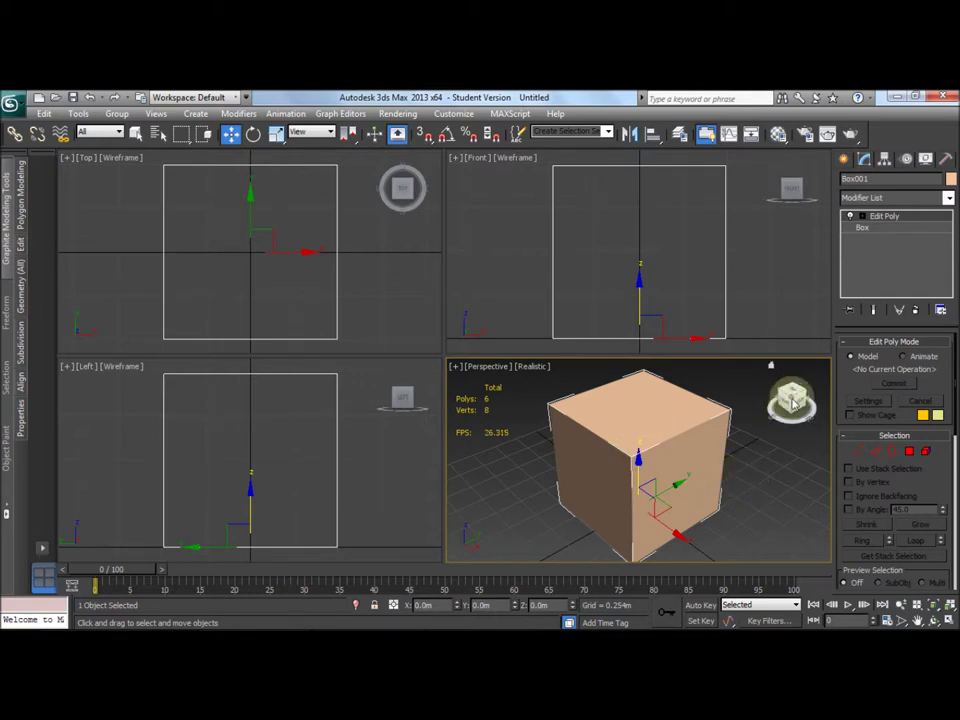
{"action": "mouse_move", "coordinate": [786, 398]}
{"action": "left_mouse_down"}
{"action": "mouse_move", "coordinate": [744, 399]}
{"action": "mouse_move", "coordinate": [792, 402]}
{"action": "left_mouse_up"}
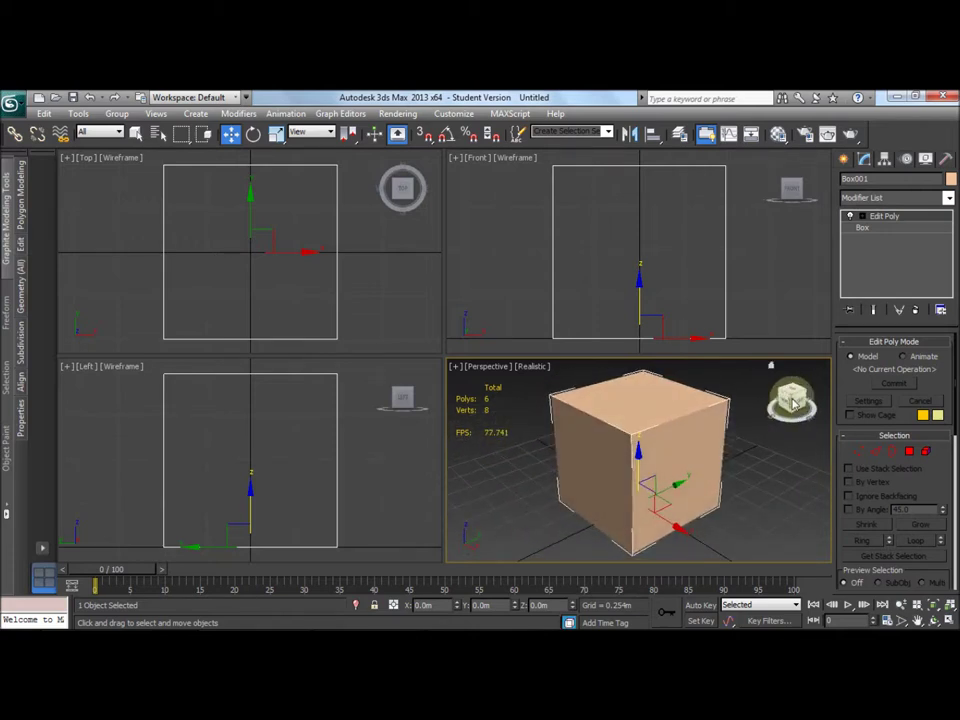
{"action": "mouse_move", "coordinate": [792, 402]}
{"action": "left_mouse_down"}
{"action": "mouse_move", "coordinate": [750, 396]}
{"action": "mouse_move", "coordinate": [793, 403]}
{"action": "left_mouse_up"}
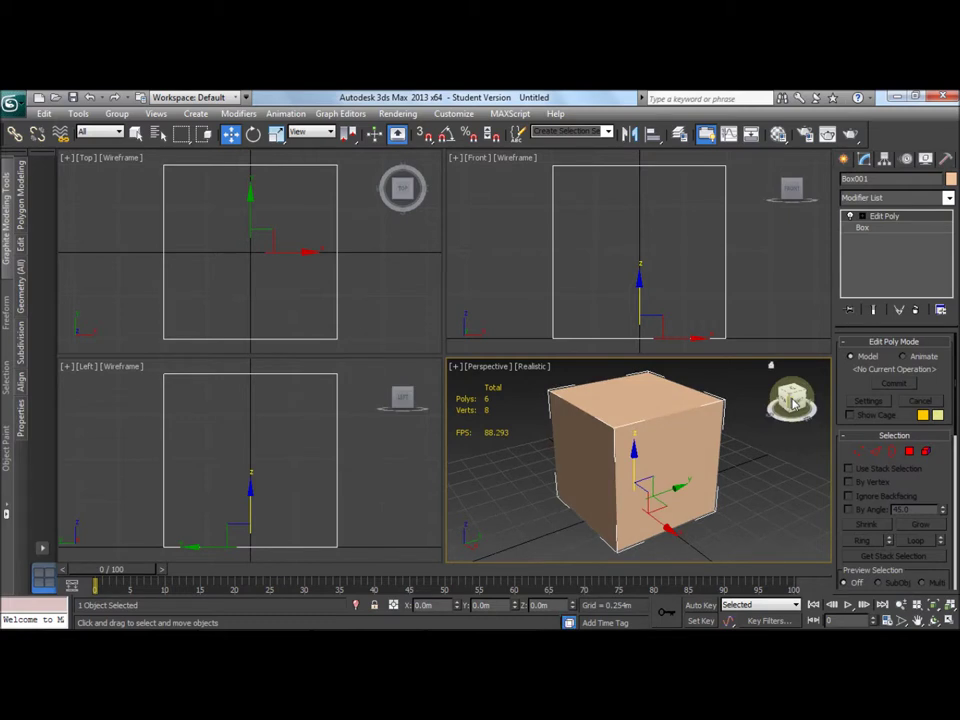
Add an Unwrap UVW modifier to Box001
{"action": "left_click", "coordinate": [947, 197]}
{"action": "left_click_drag", "start_coordinate": [952, 247], "coordinate": [954, 471]}
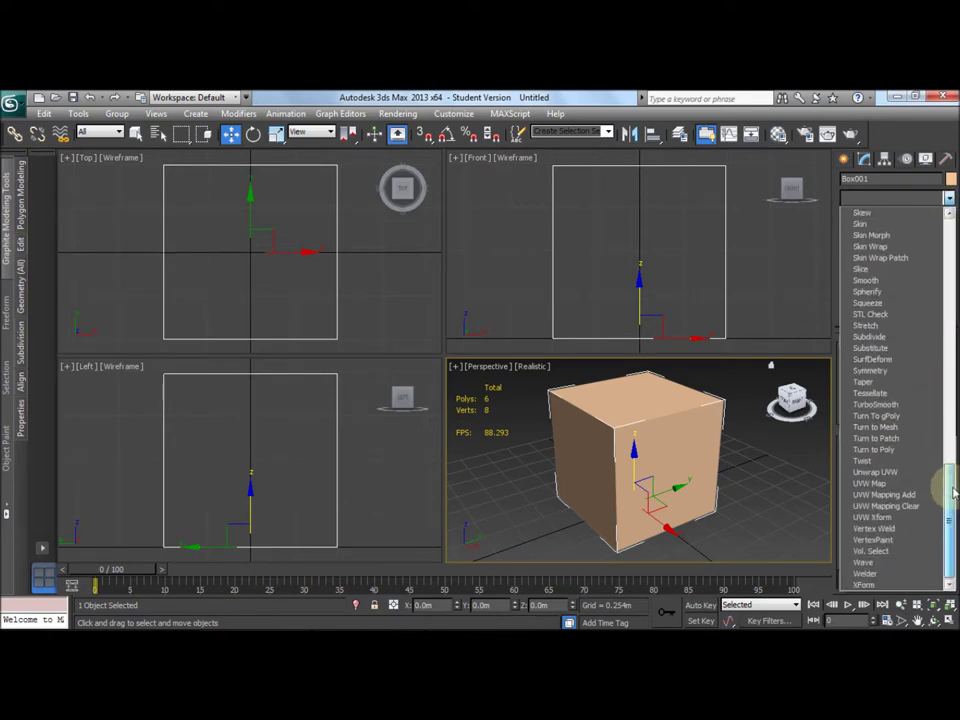
{"action": "left_click", "coordinate": [910, 475]}
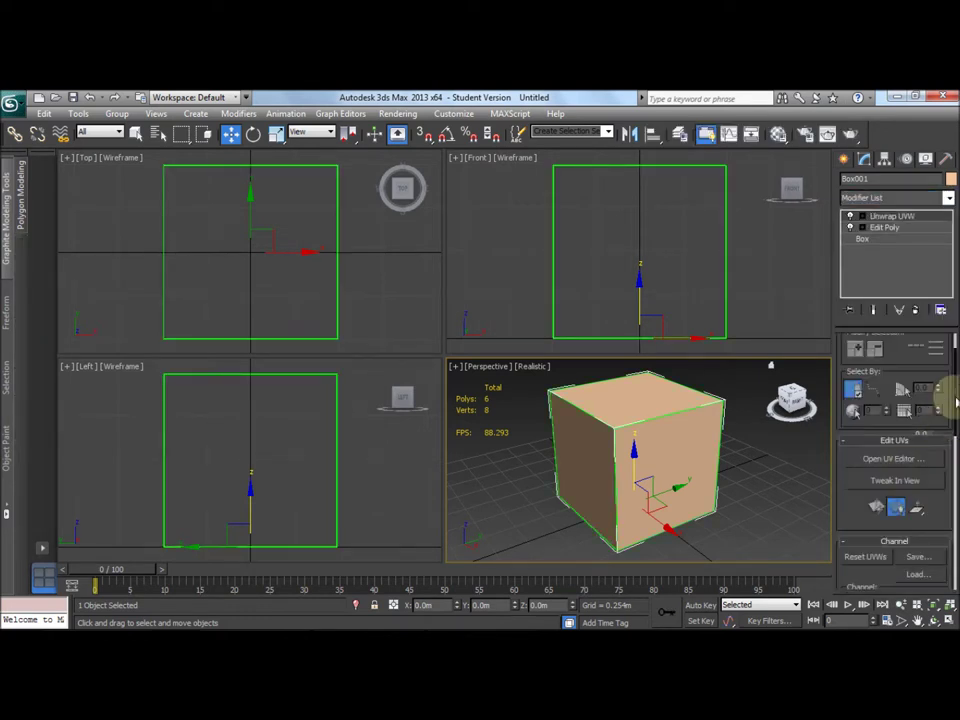
{"action": "scroll", "coordinate": [905, 400], "scroll_direction": "up", "scroll_amount": 1}
Select all six box faces at Polygon level and apply Box Map projection
{"action": "left_click", "coordinate": [896, 363]}
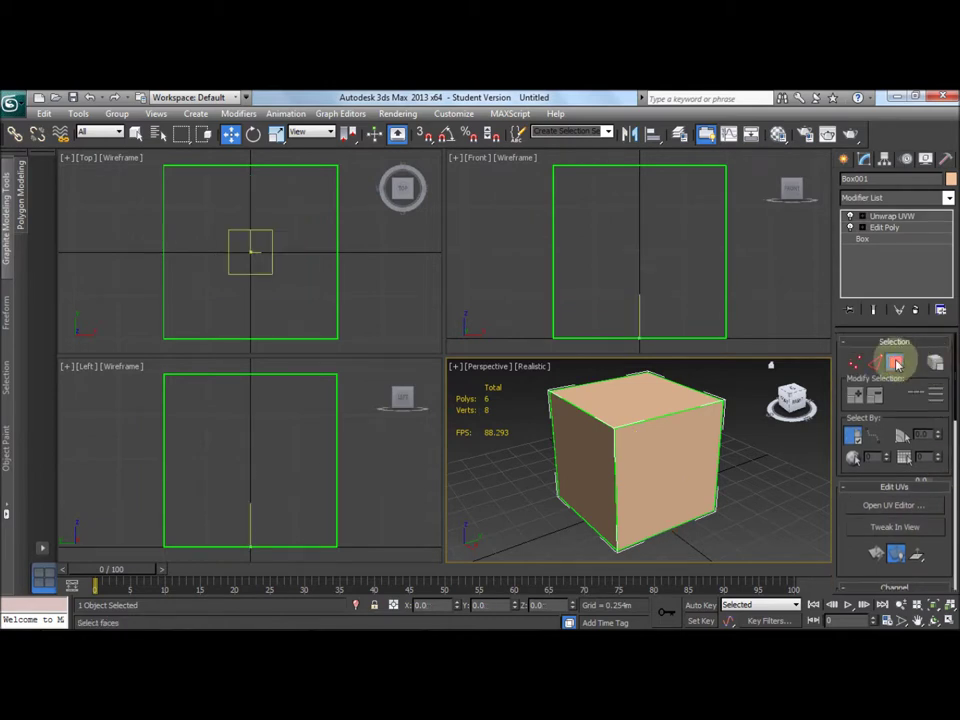
{"action": "key", "text": "ctrl+a"}
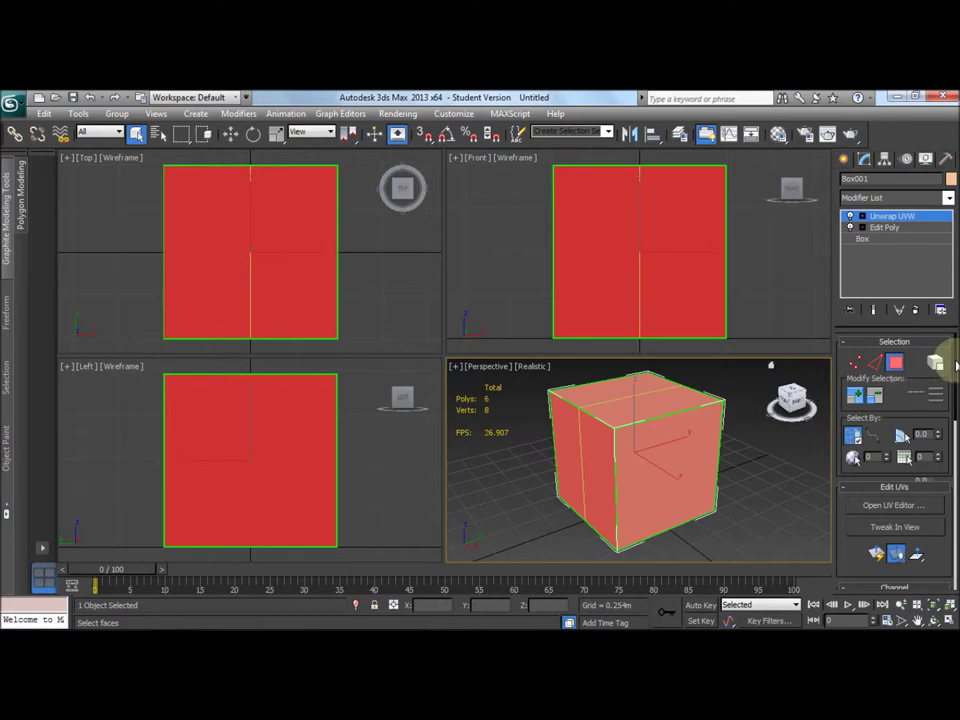
{"action": "scroll", "coordinate": [950, 400], "scroll_direction": "down", "scroll_amount": 2}
{"action": "scroll", "coordinate": [950, 410], "scroll_direction": "down", "scroll_amount": 2}
{"action": "scroll", "coordinate": [948, 424], "scroll_direction": "down", "scroll_amount": 3}
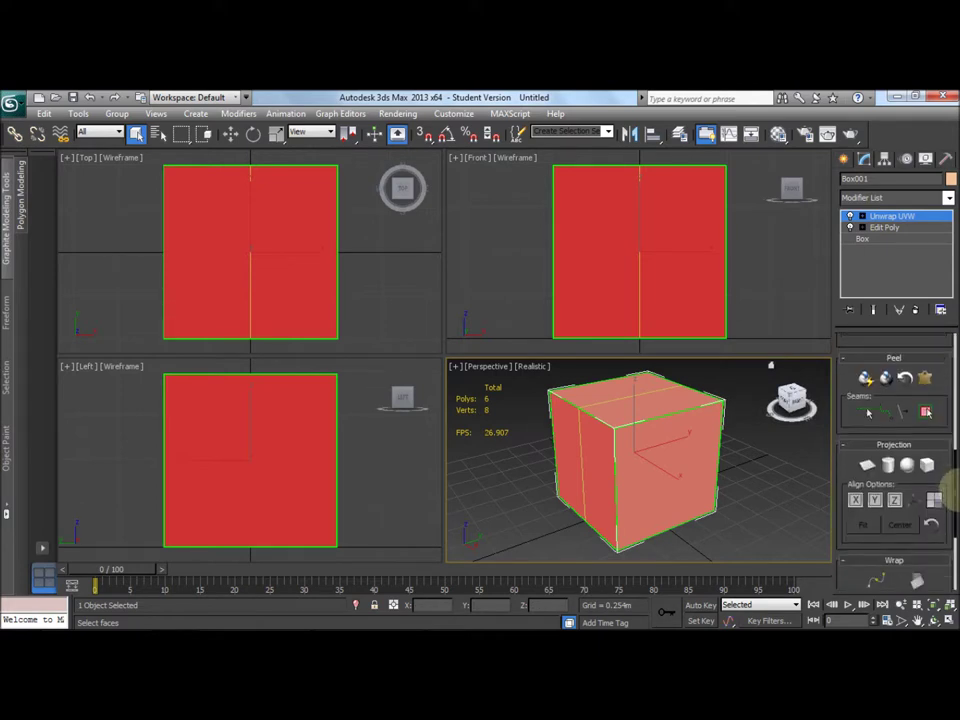
{"action": "left_click", "coordinate": [928, 462]}
{"action": "scroll", "coordinate": [955, 358], "scroll_direction": "up", "scroll_amount": 4}
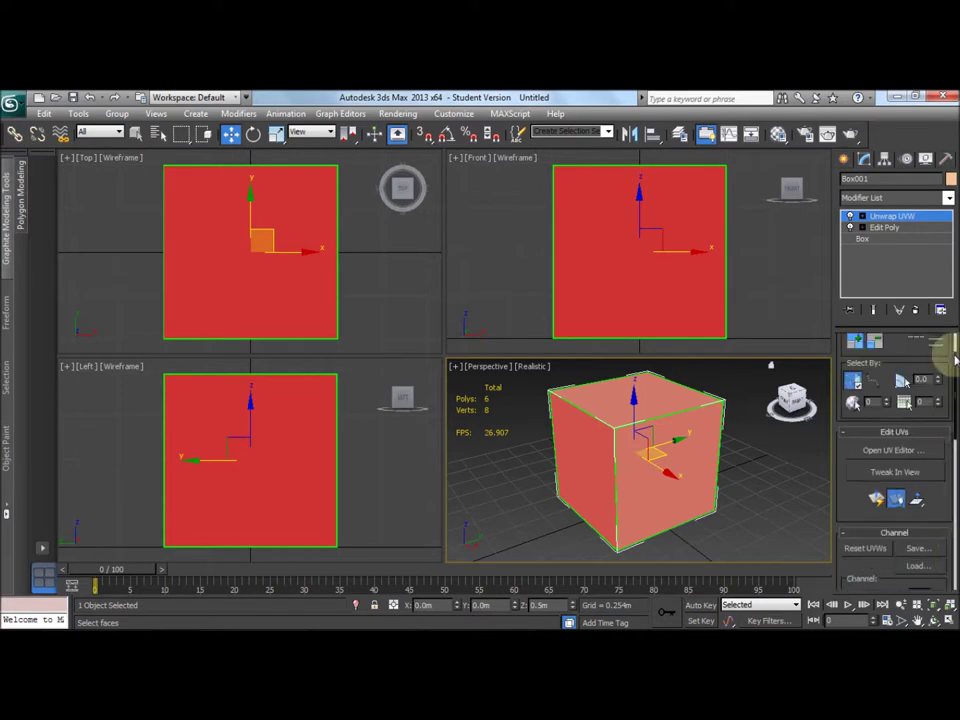
{"action": "scroll", "coordinate": [940, 345], "scroll_direction": "up", "scroll_amount": 2}
Apply Flatten Mapping in the Edit UVWs editor, laying out six separate square islands
{"action": "left_click", "coordinate": [893, 500]}
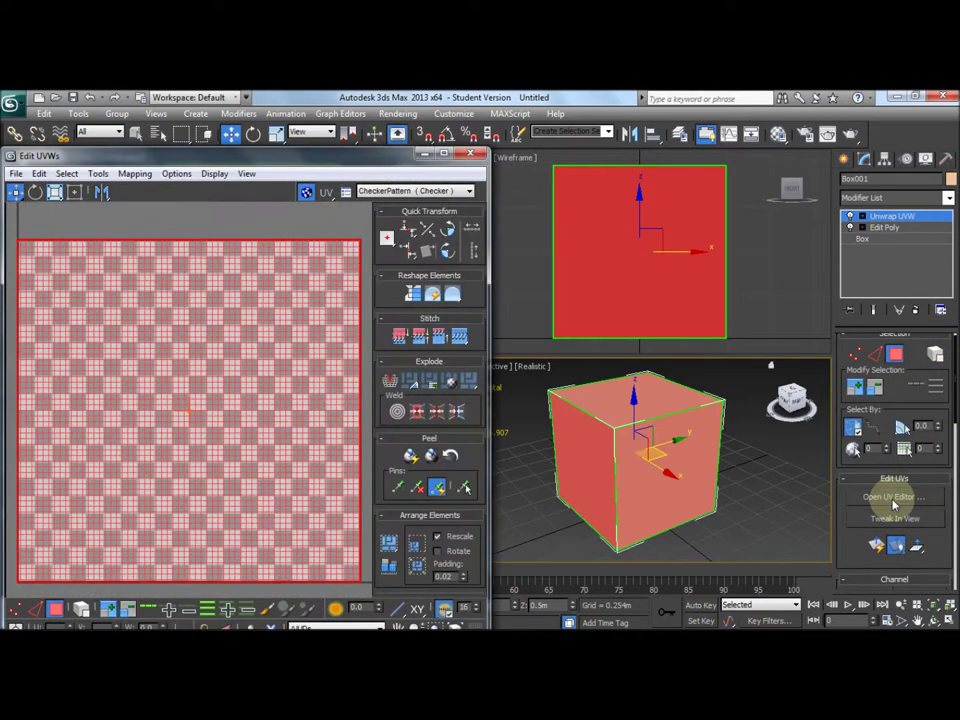
{"action": "left_click", "coordinate": [136, 174]}
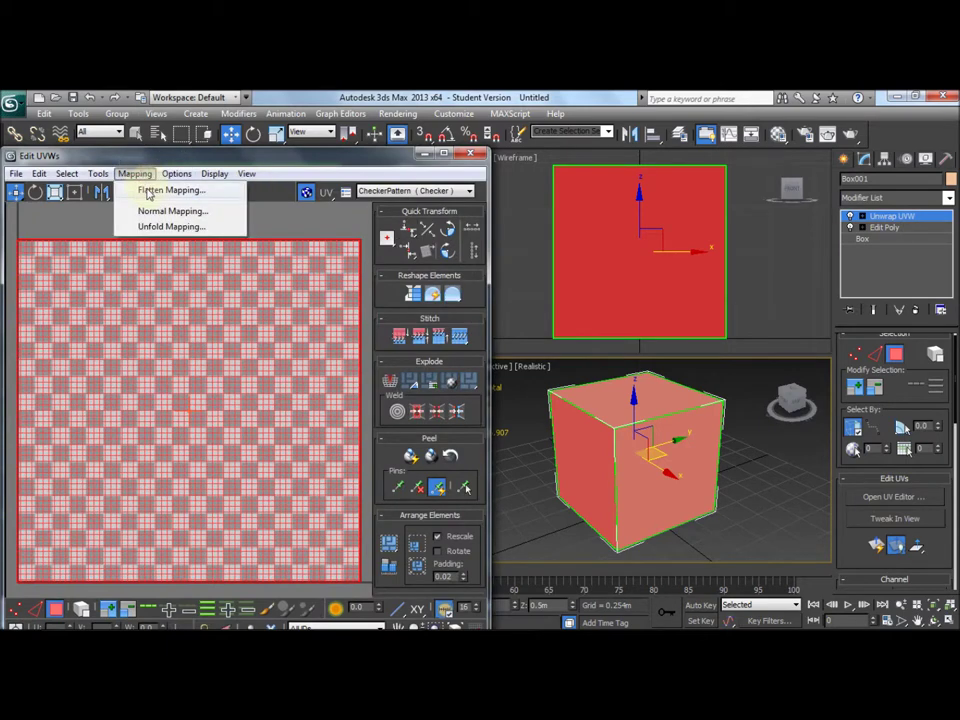
{"action": "left_click", "coordinate": [146, 189]}
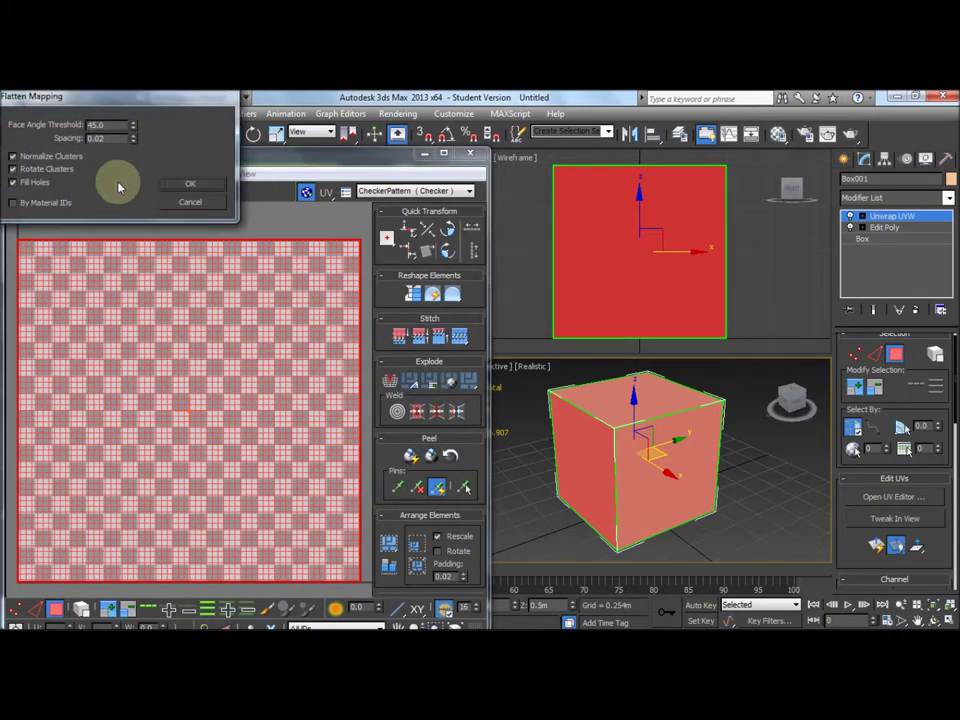
{"action": "left_click", "coordinate": [177, 186]}
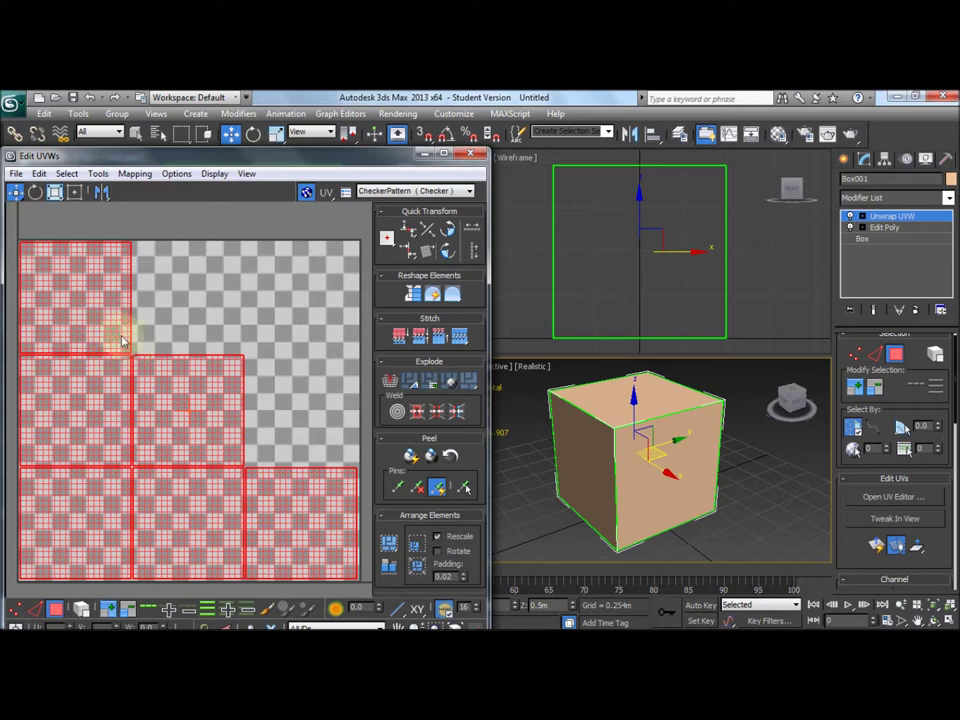
{"action": "key", "text": "F2"}
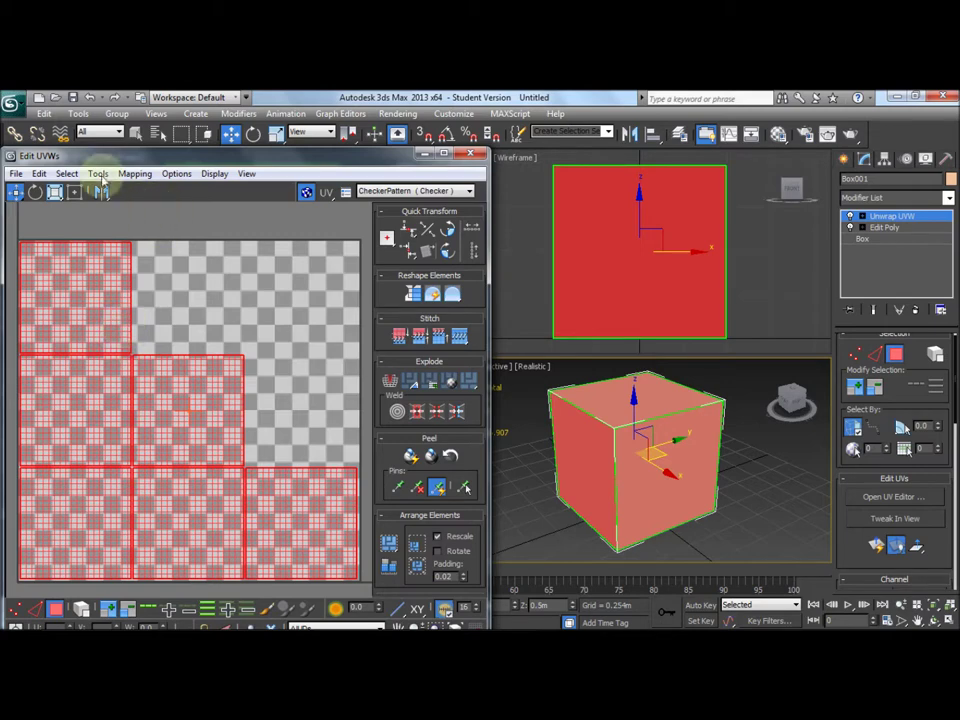
Render the box's UV layout as a 1024×1024 UVW template image
{"action": "left_click", "coordinate": [97, 175]}
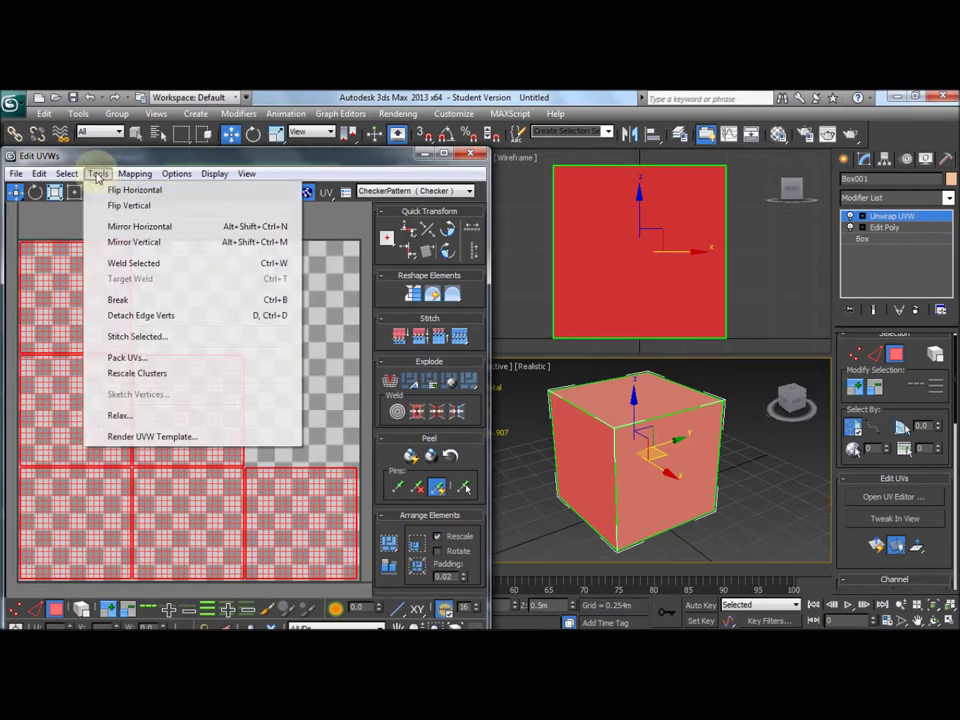
{"action": "left_click", "coordinate": [129, 437]}
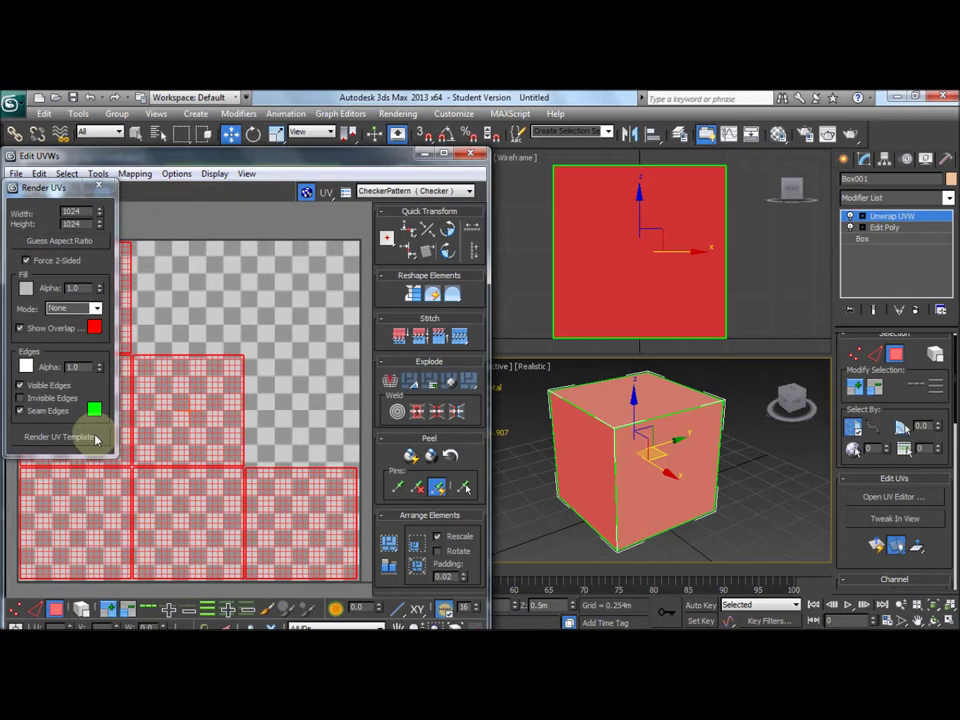
{"action": "left_click", "coordinate": [88, 436]}
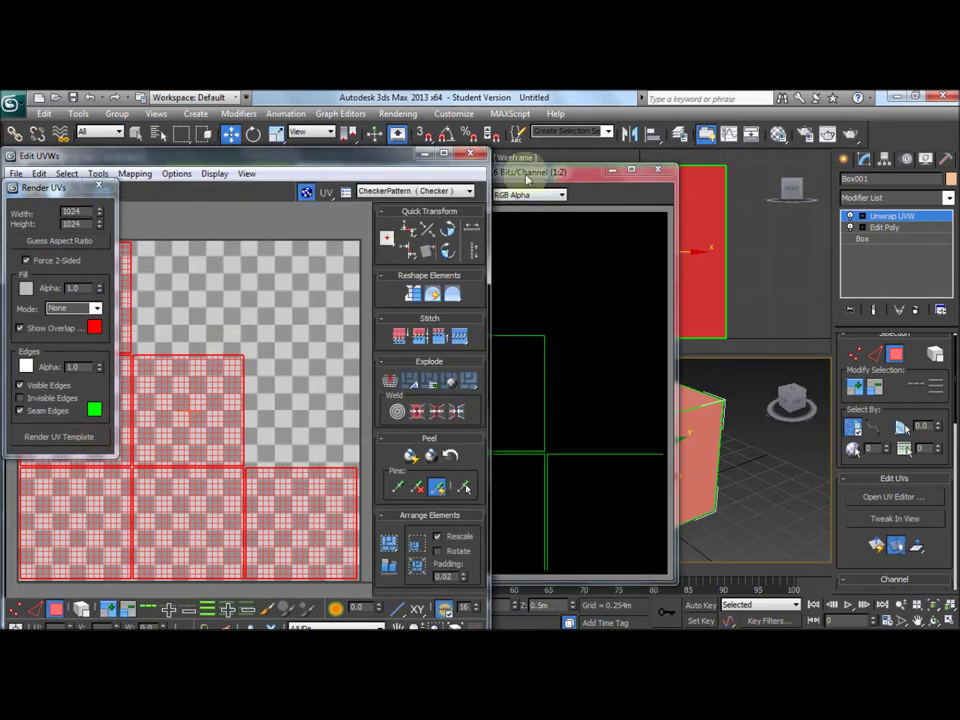
{"action": "left_click", "coordinate": [530, 172]}
Save the template as 24-bit box_UVW.bmp and close the UV windows
{"action": "left_click", "coordinate": [308, 196]}
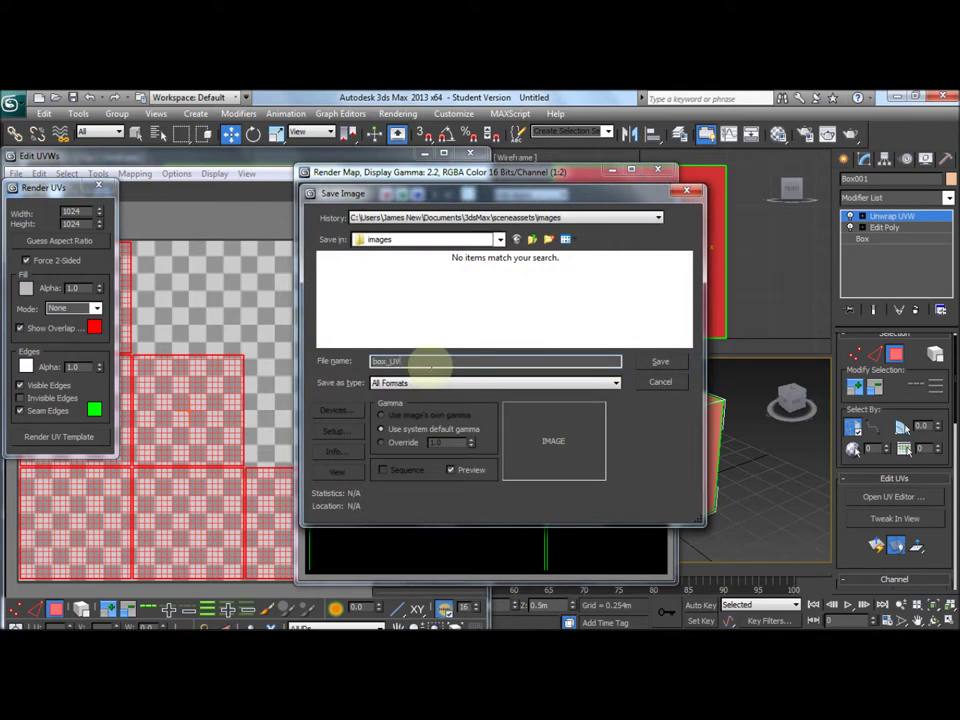
{"action": "left_click", "coordinate": [429, 382]}
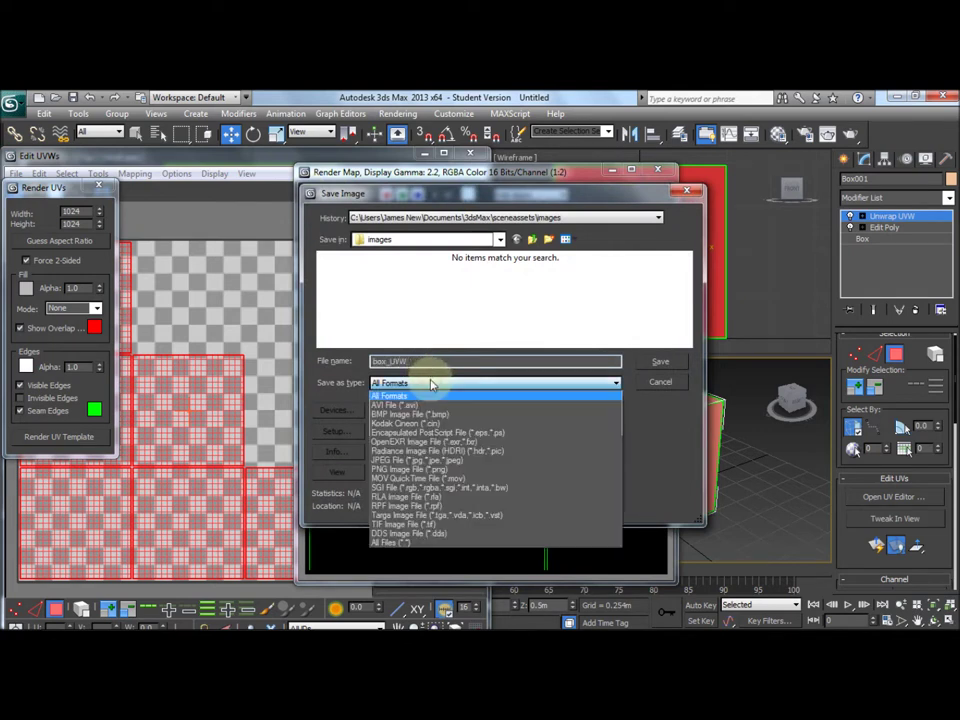
{"action": "left_click", "coordinate": [431, 414]}
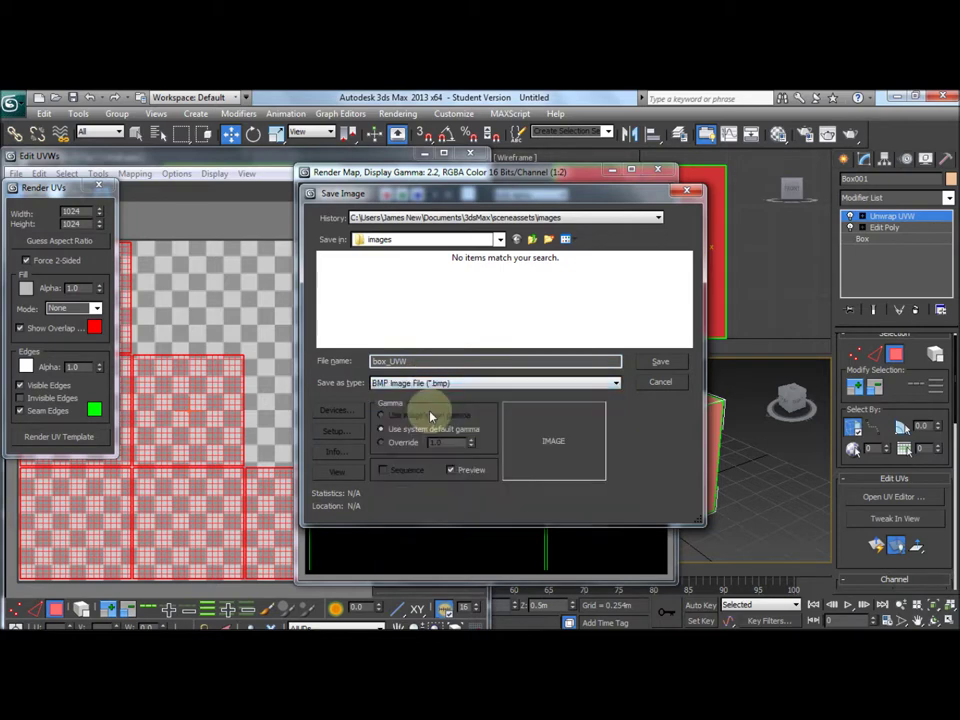
{"action": "left_click", "coordinate": [659, 362]}
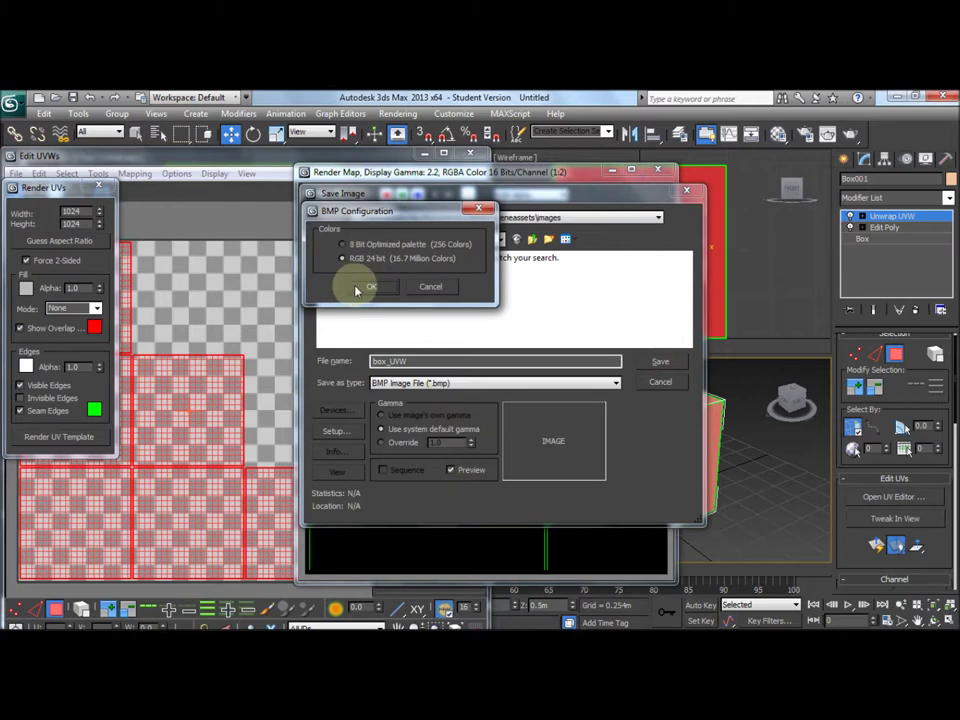
{"action": "left_click", "coordinate": [370, 285]}
{"action": "left_click", "coordinate": [659, 170]}
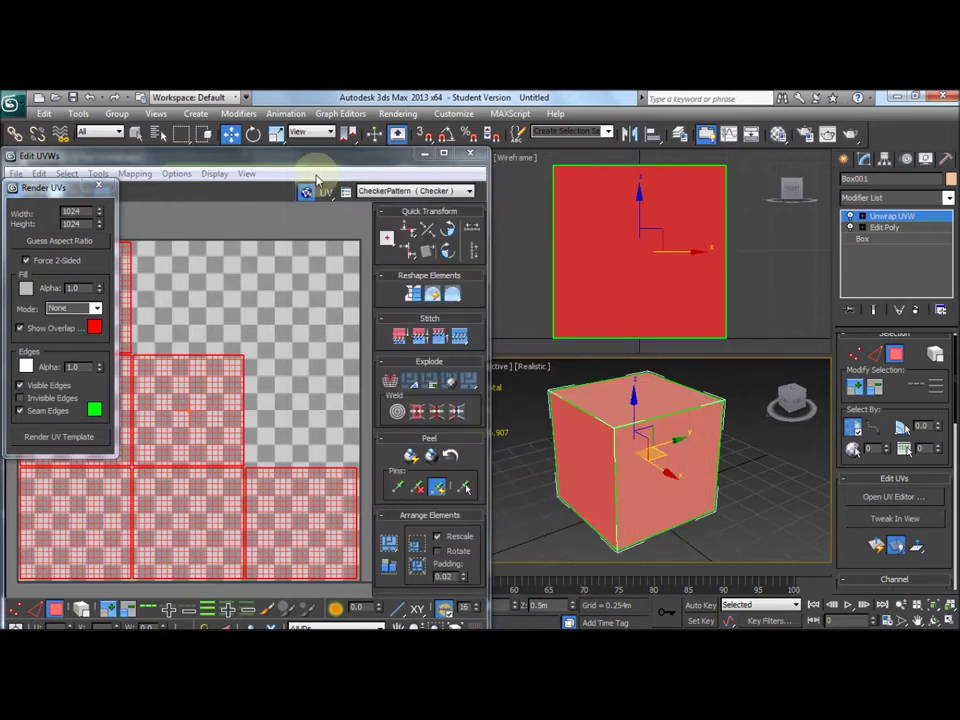
{"action": "left_click", "coordinate": [101, 188]}
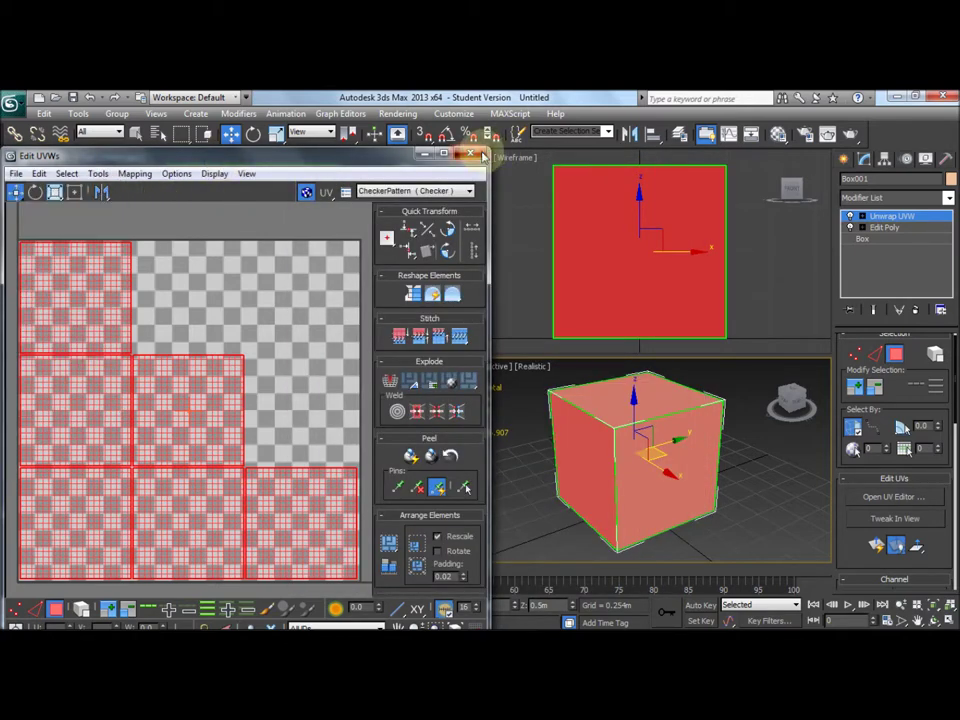
{"action": "left_click", "coordinate": [481, 155]}
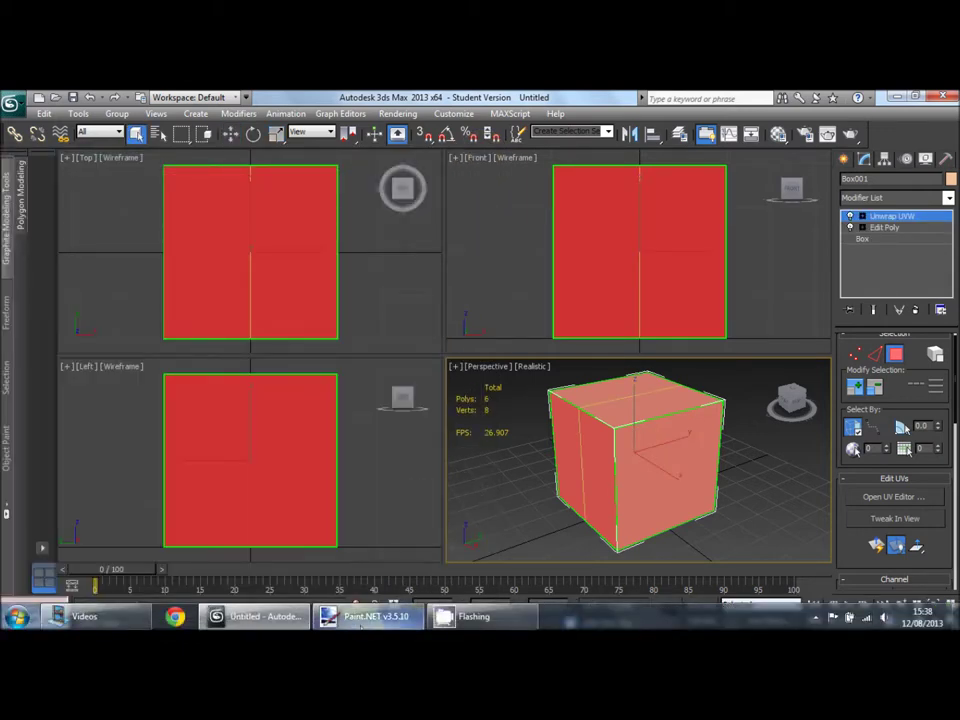
Open box_UVW.bmp from the images folder in Paint.NET
{"action": "left_click", "coordinate": [336, 620]}
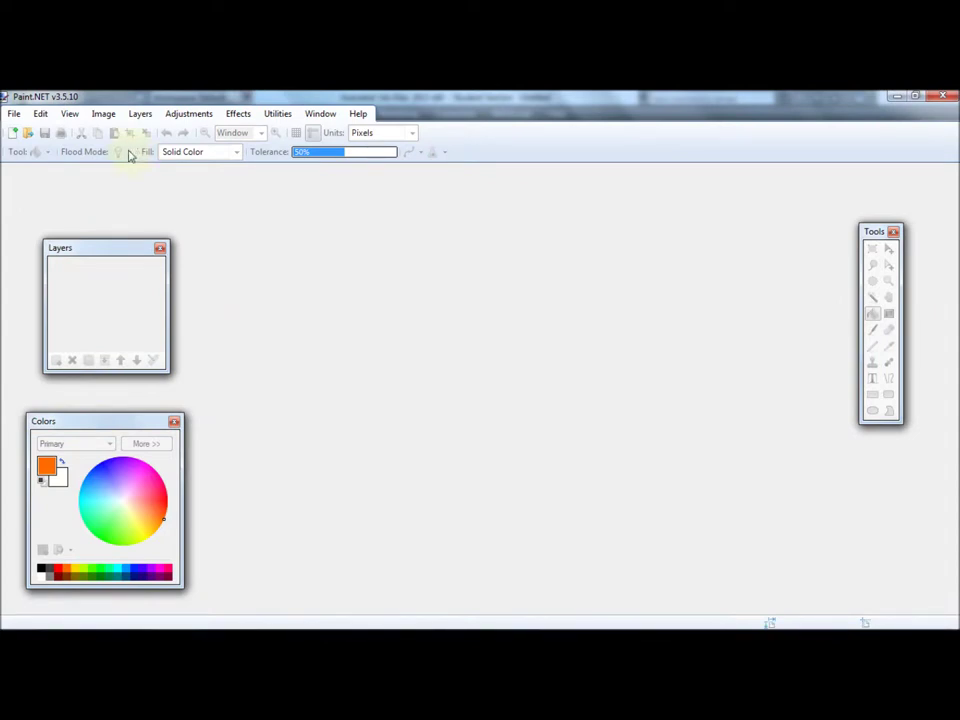
{"action": "left_click", "coordinate": [14, 116]}
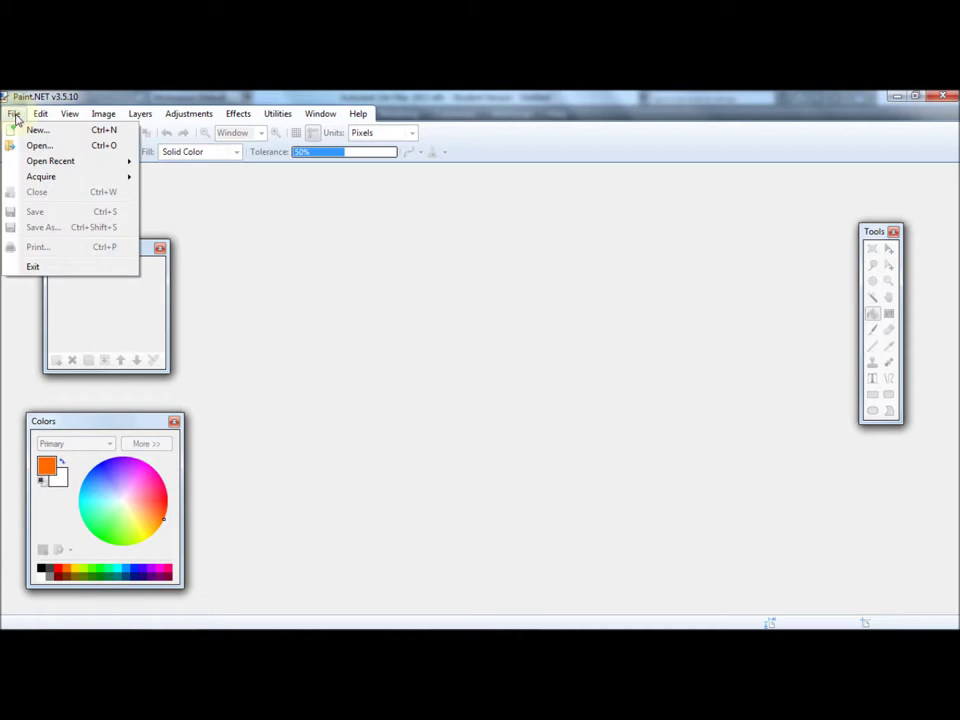
{"action": "left_click", "coordinate": [27, 147]}
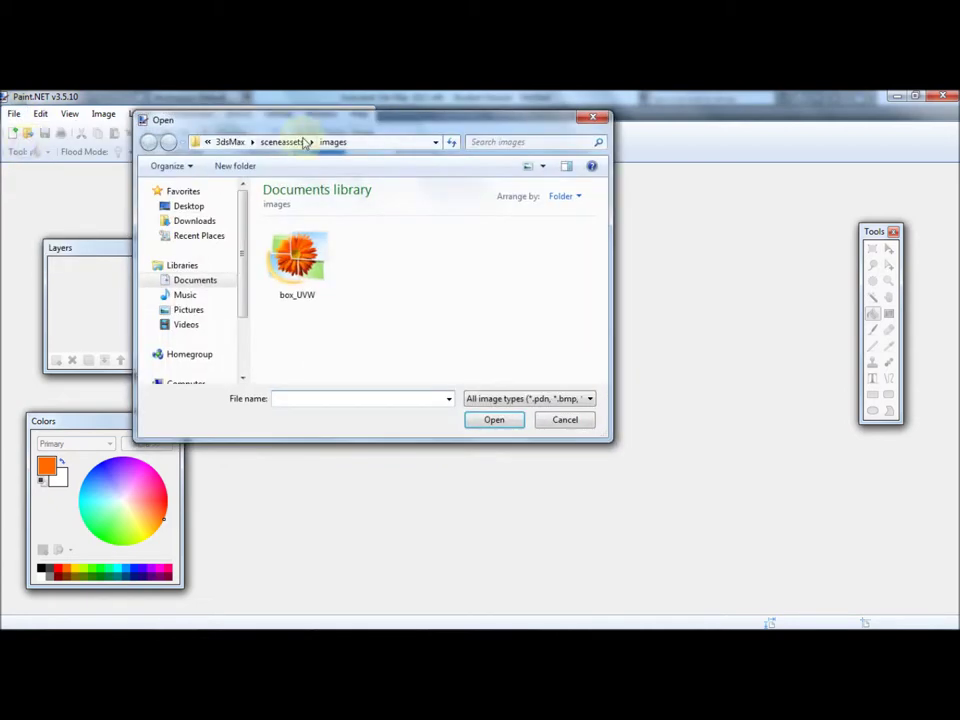
{"action": "double_click", "coordinate": [300, 258]}
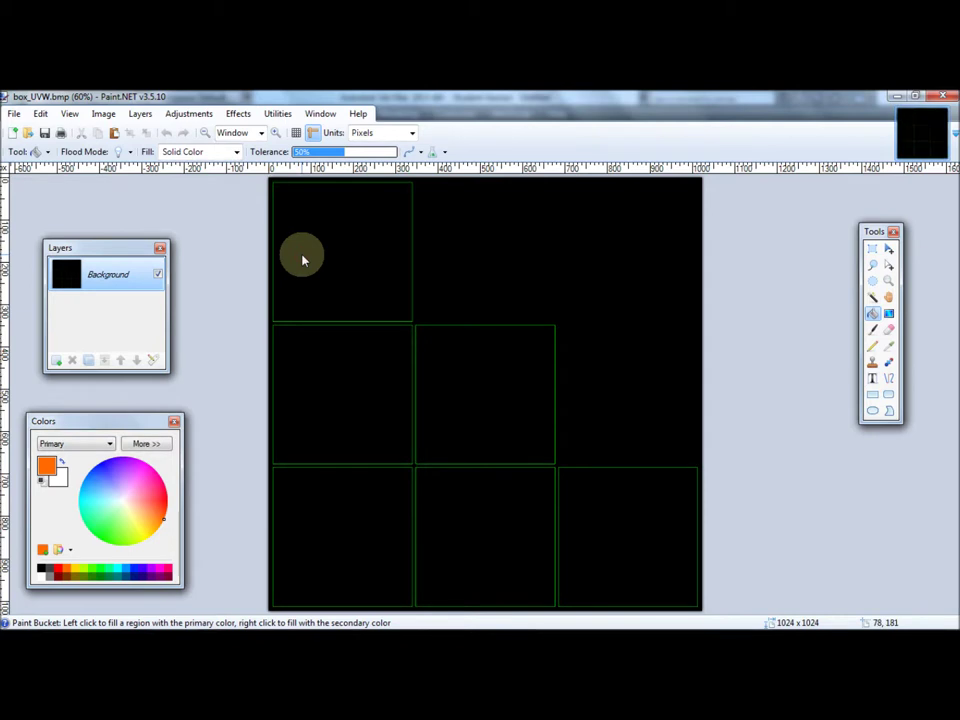
Fill the six UV squares orange, yellow, cyan, magenta, red and grey
{"action": "left_click", "coordinate": [303, 260]}
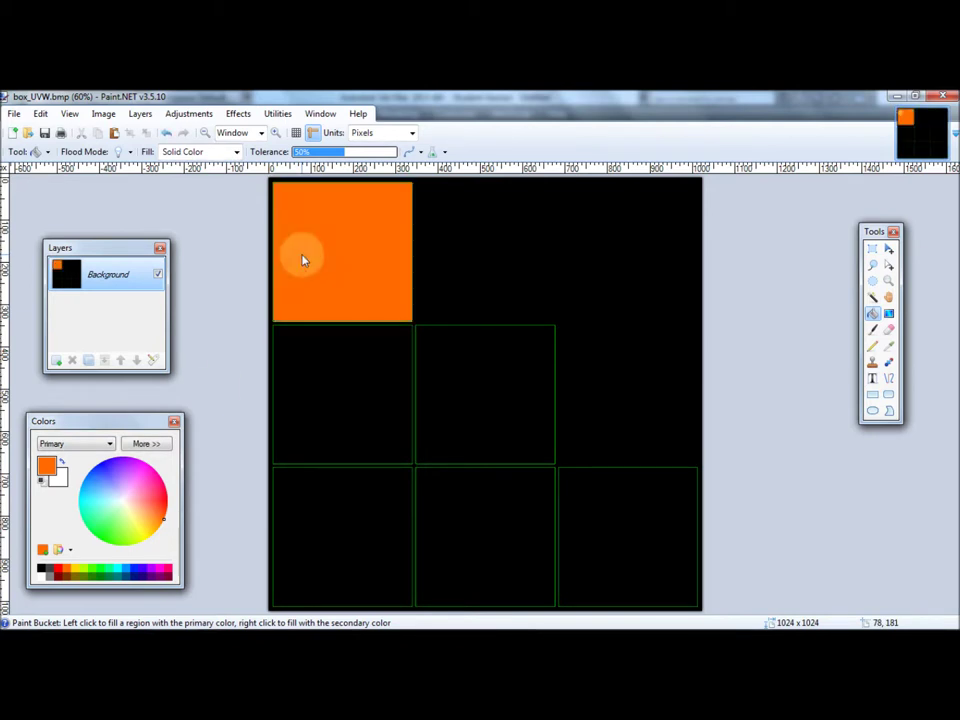
{"action": "left_click", "coordinate": [78, 571]}
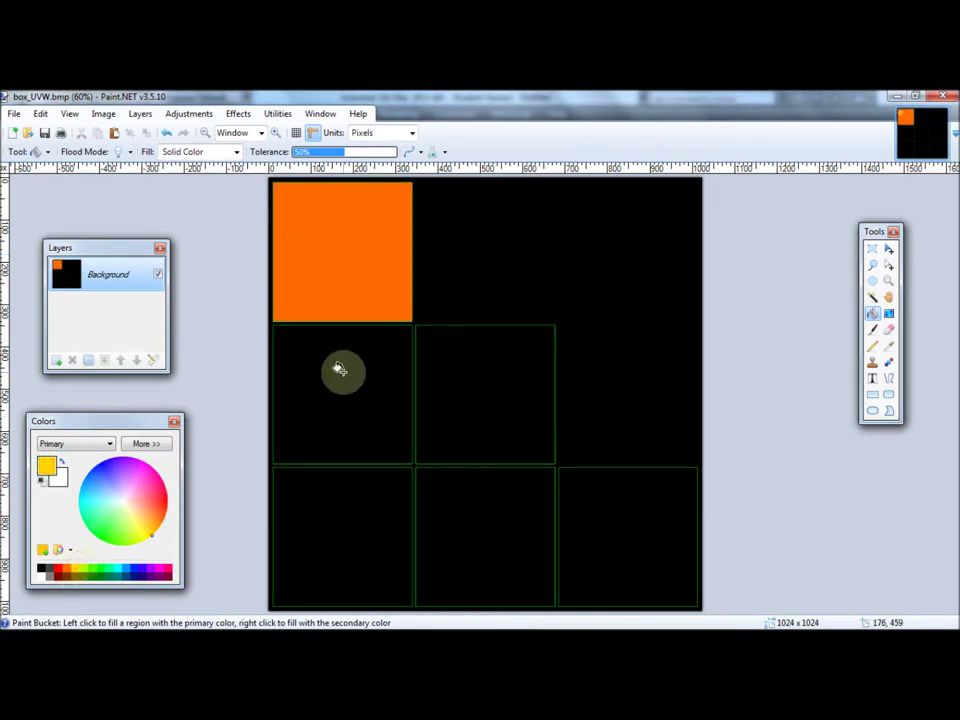
{"action": "left_click", "coordinate": [340, 369]}
{"action": "left_click", "coordinate": [112, 571]}
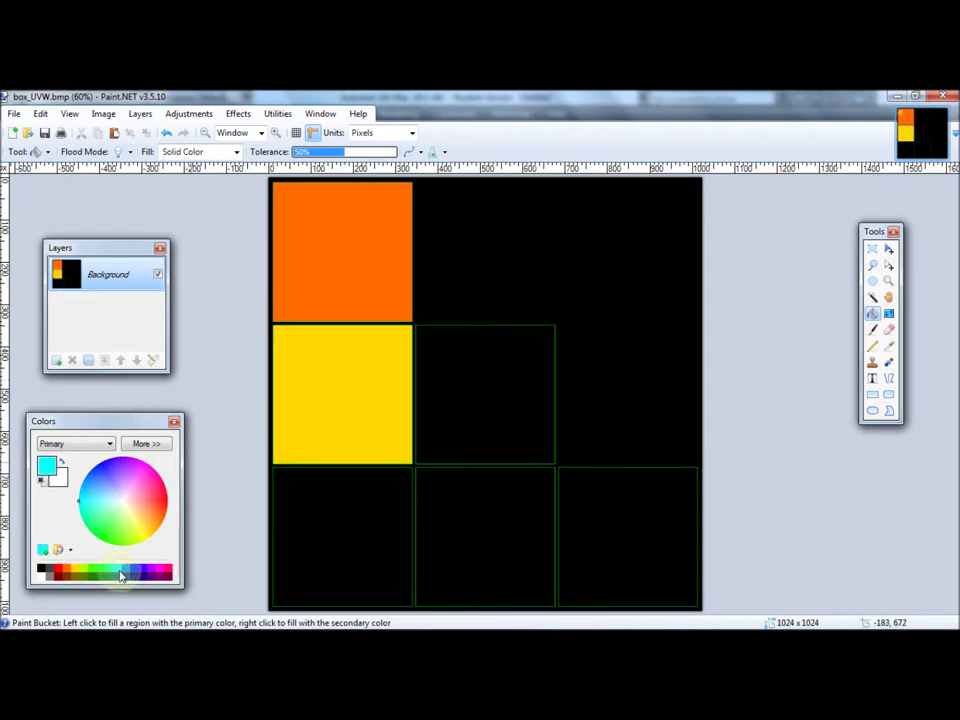
{"action": "left_click", "coordinate": [472, 378]}
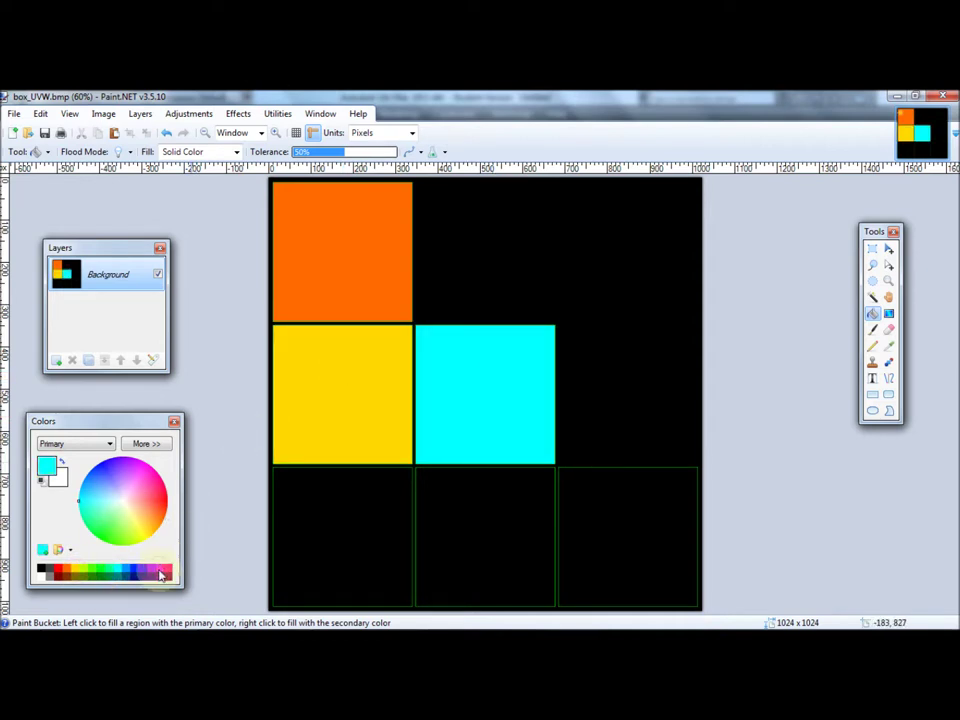
{"action": "left_click", "coordinate": [161, 574]}
{"action": "left_click", "coordinate": [330, 518]}
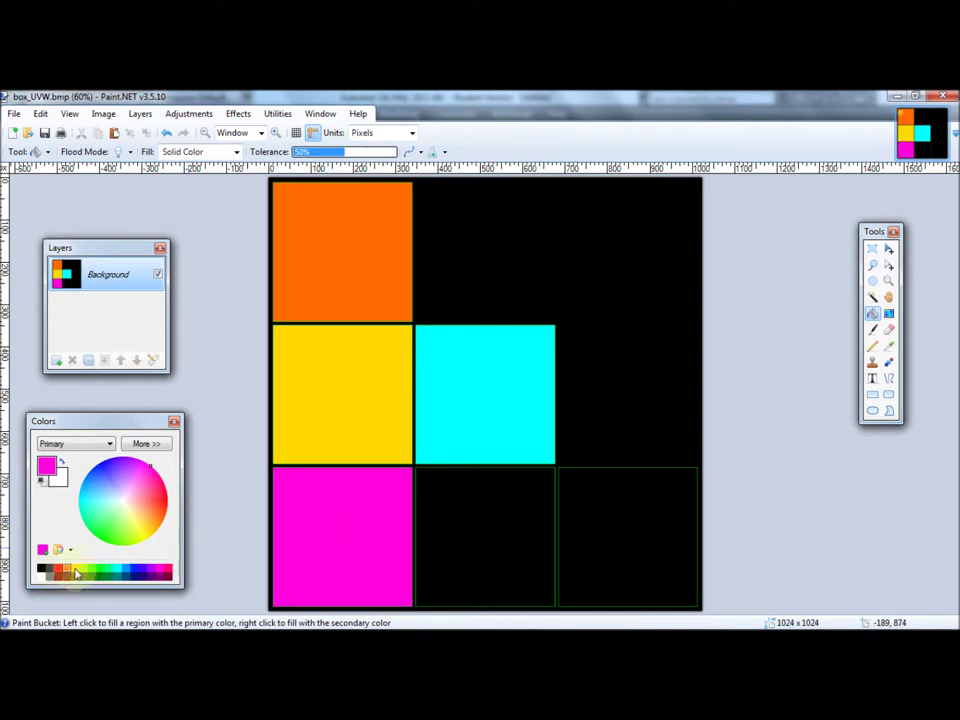
{"action": "left_click", "coordinate": [113, 570]}
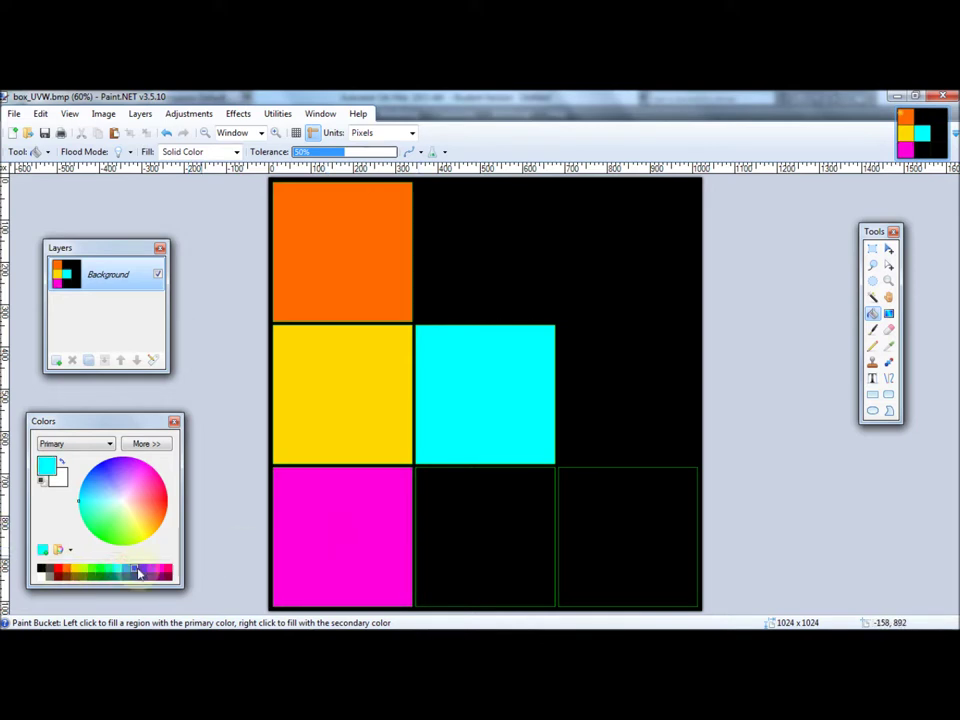
{"action": "left_click", "coordinate": [58, 570]}
{"action": "left_click", "coordinate": [503, 490]}
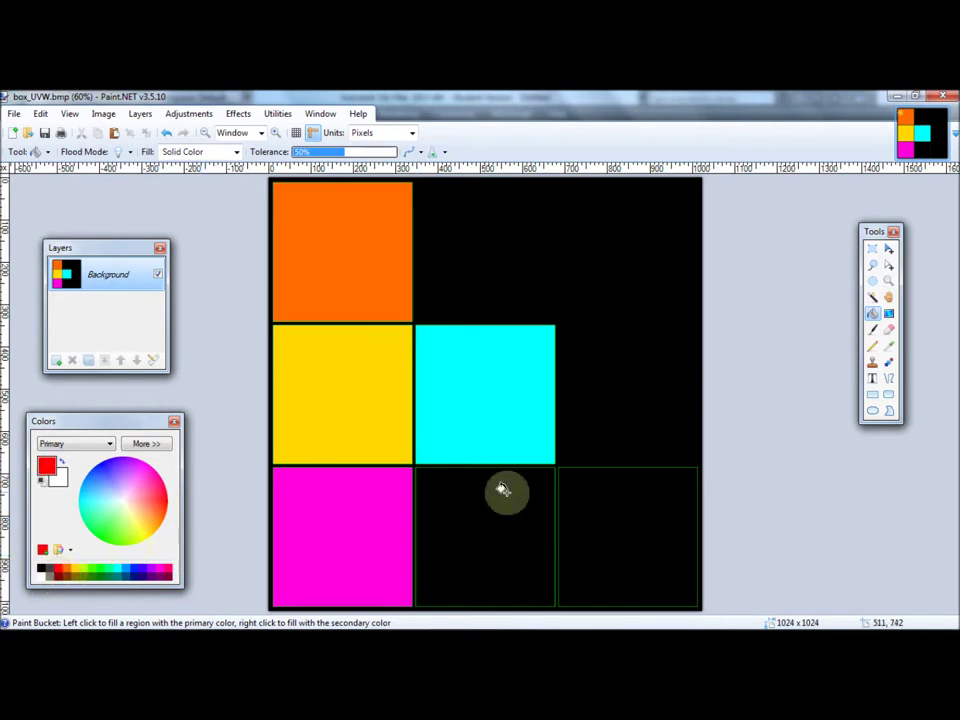
{"action": "left_click", "coordinate": [50, 574]}
{"action": "left_click", "coordinate": [584, 524]}
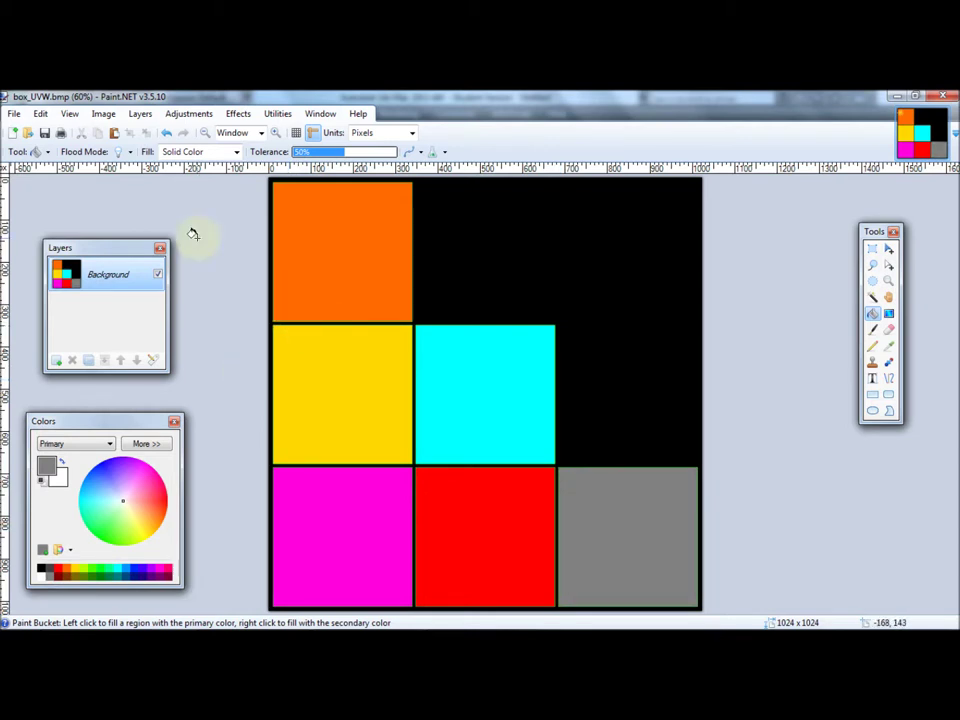
Save box_UVW.bmp with the BMP settings and close the image
{"action": "left_click", "coordinate": [45, 135]}
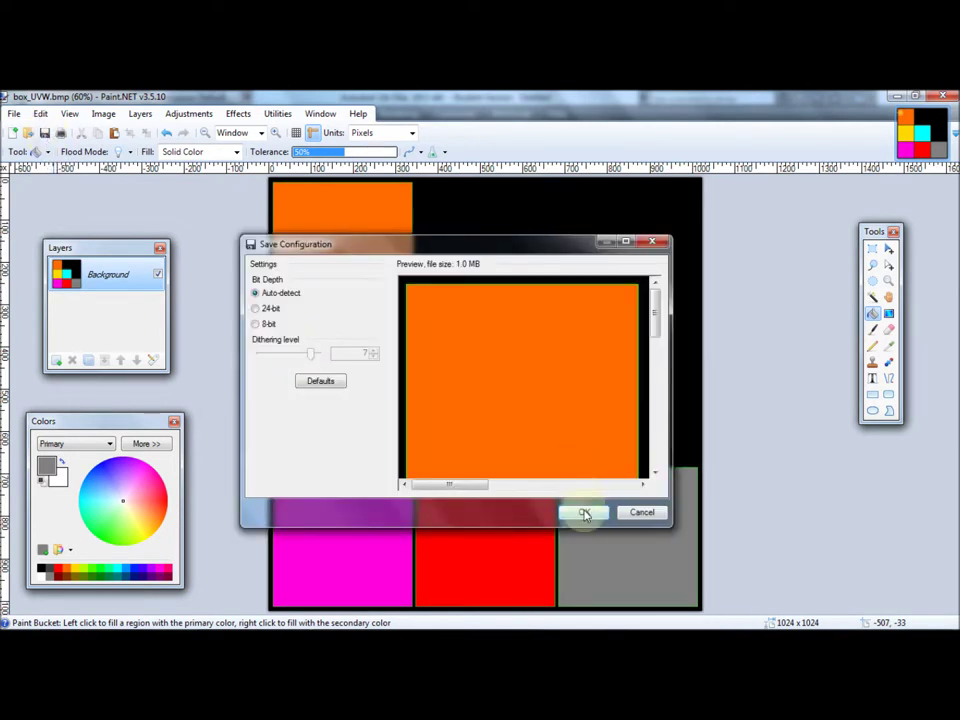
{"action": "left_click", "coordinate": [583, 512]}
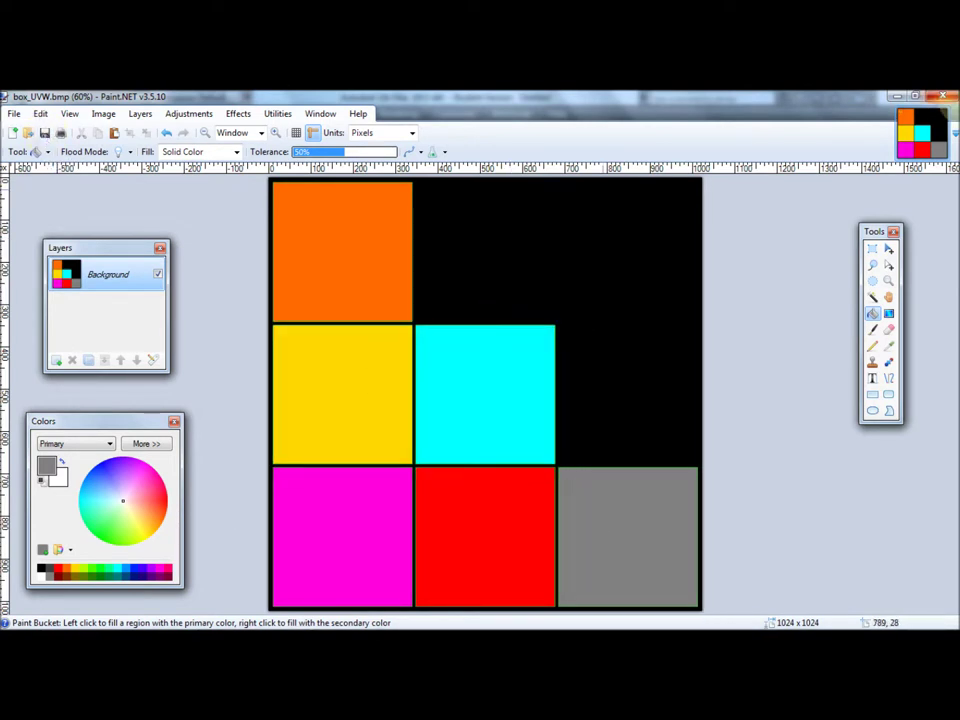
{"action": "left_click", "coordinate": [941, 118]}
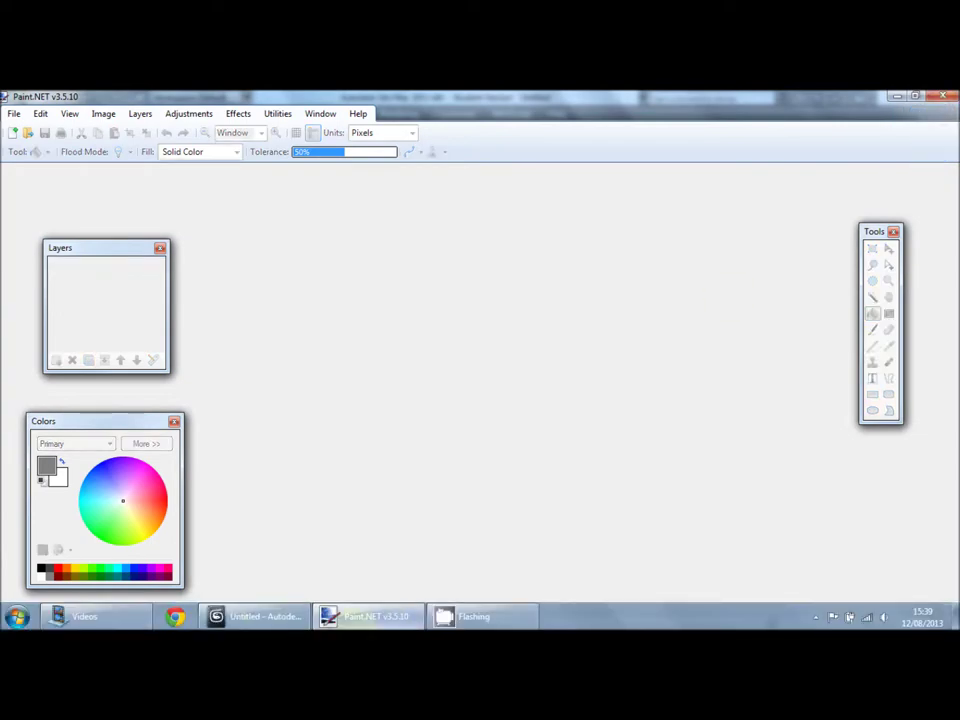
Load box_UVW.bmp as the cube's diffuse bitmap and show it shaded in the viewport
{"action": "left_click", "coordinate": [245, 620]}
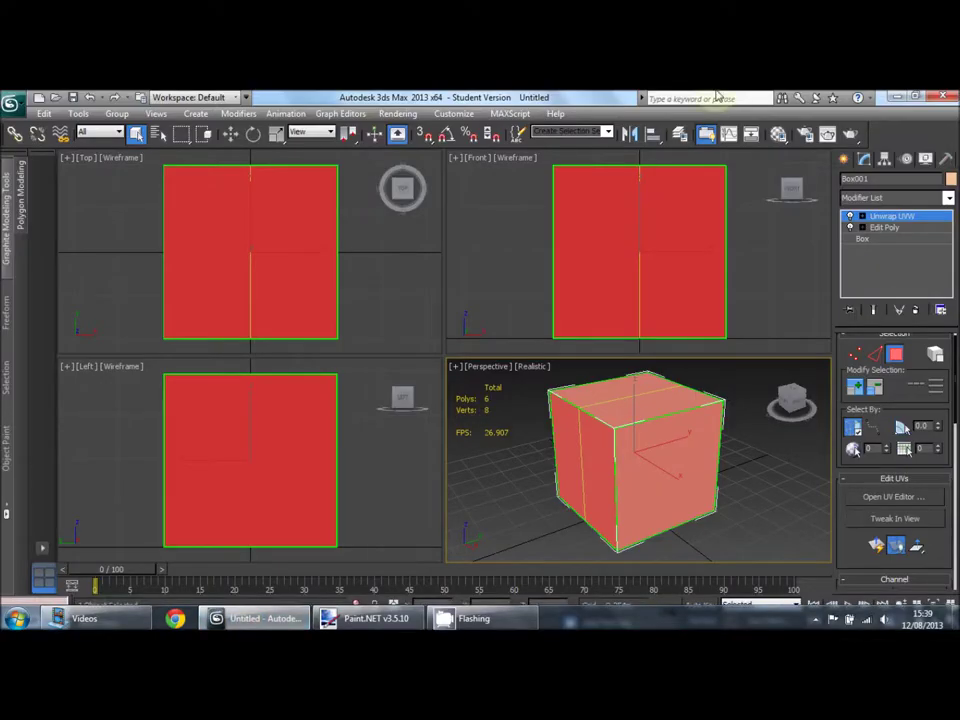
{"action": "left_click", "coordinate": [779, 136]}
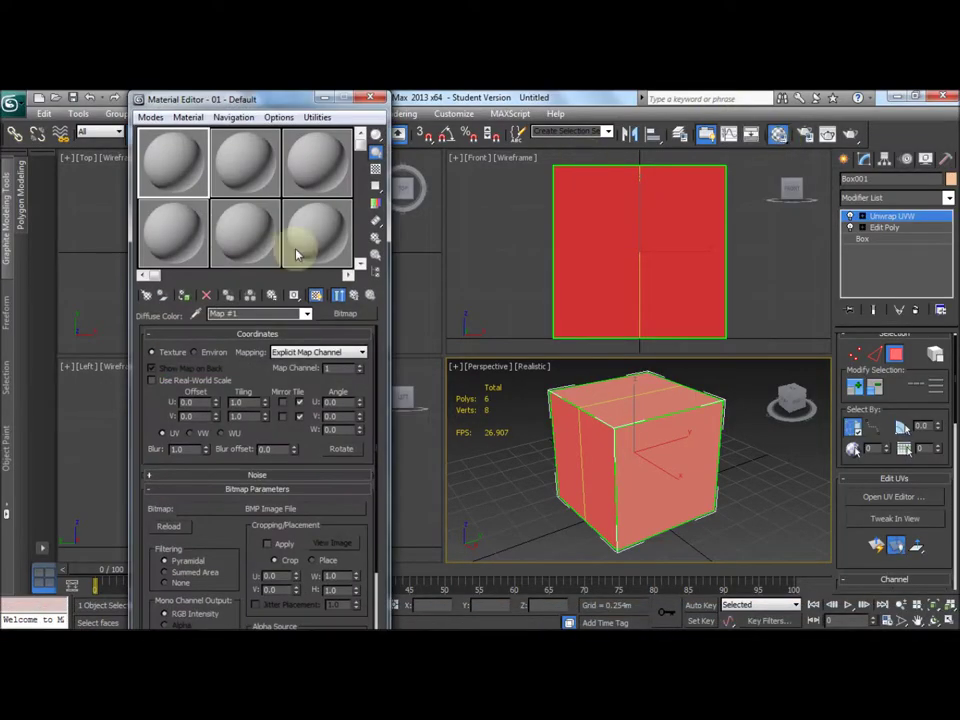
{"action": "left_click", "coordinate": [354, 298]}
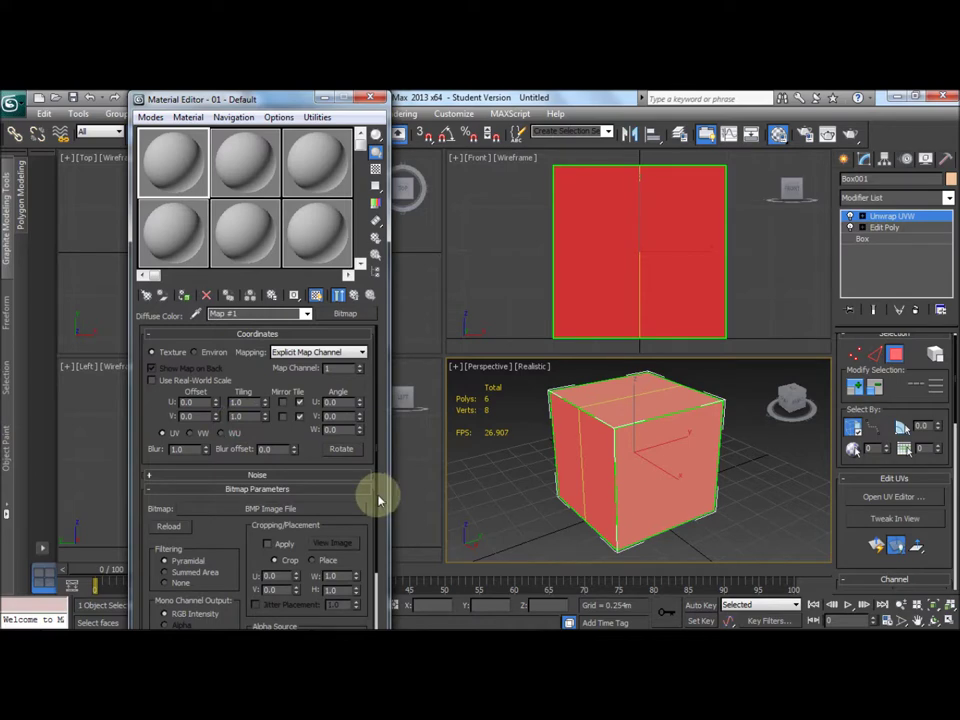
{"action": "left_click", "coordinate": [328, 510]}
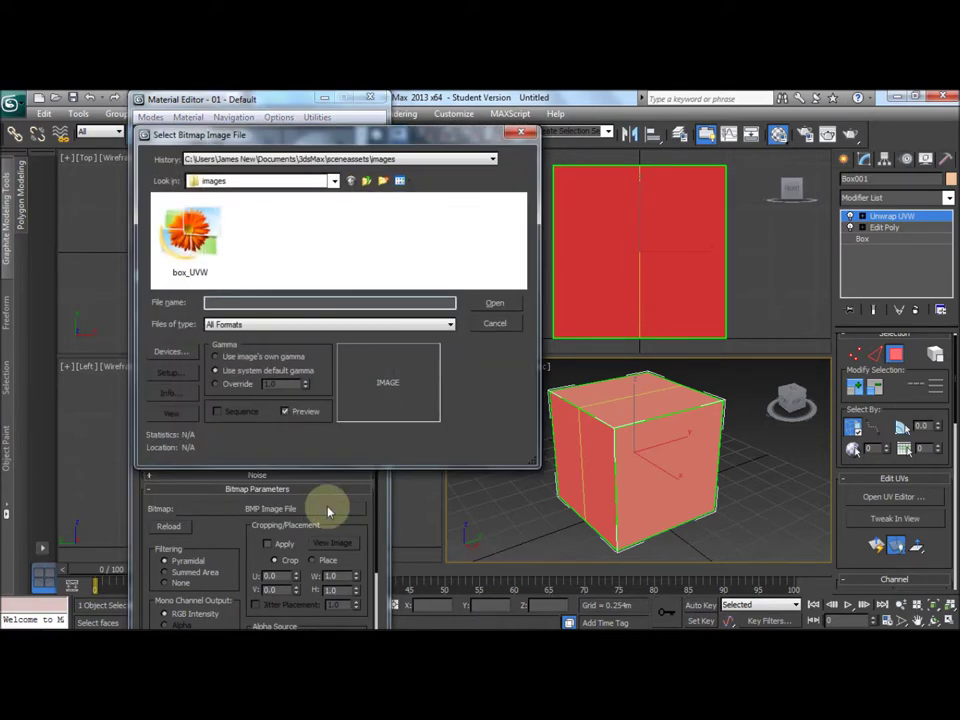
{"action": "double_click", "coordinate": [193, 235]}
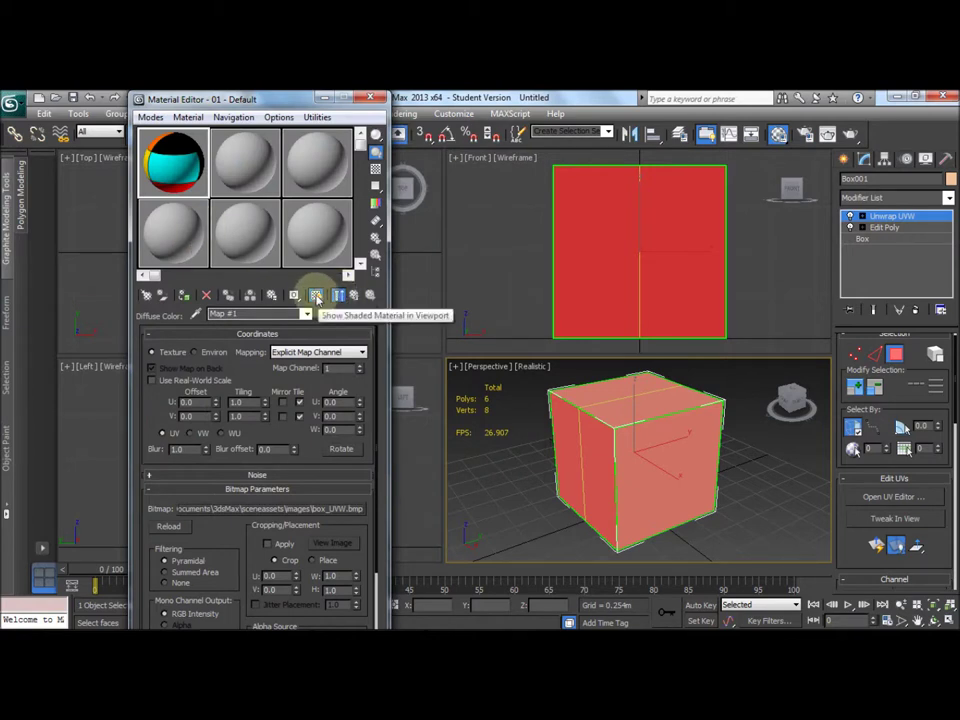
{"action": "left_click", "coordinate": [316, 296]}
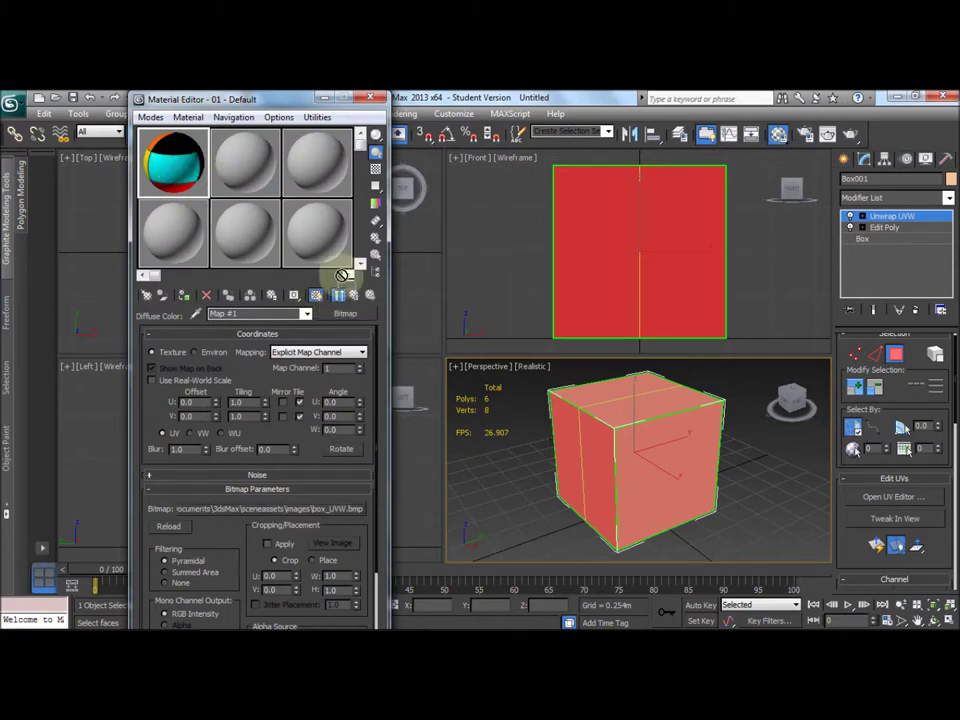
{"action": "left_click", "coordinate": [514, 461]}
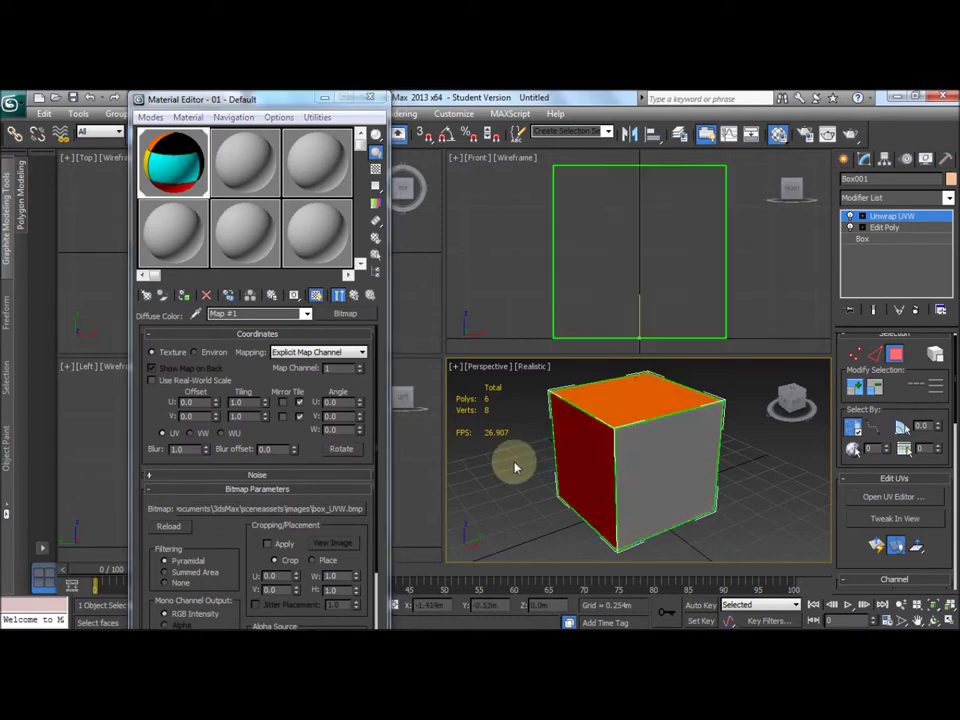
{"action": "left_click_drag", "start_coordinate": [793, 407], "coordinate": [828, 406]}
Turn the Perspective view to look at the textured cylinder edge-on
{"action": "left_click", "coordinate": [796, 394]}
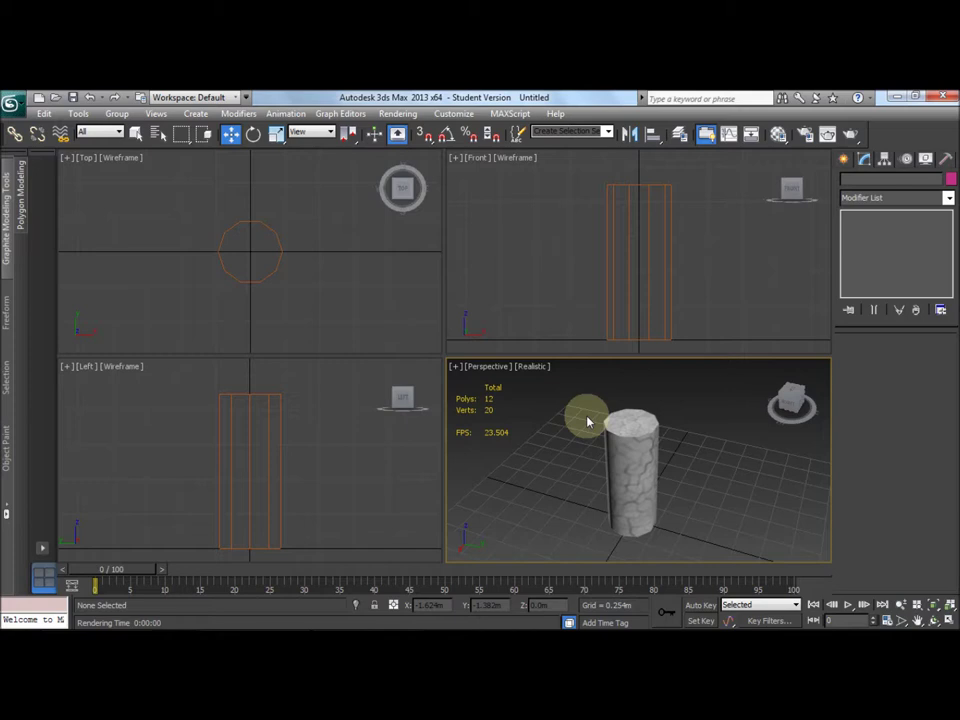
Export the scene as 'cylinder' with the kW X-port (*.X) file type
{"action": "left_click", "coordinate": [10, 103]}
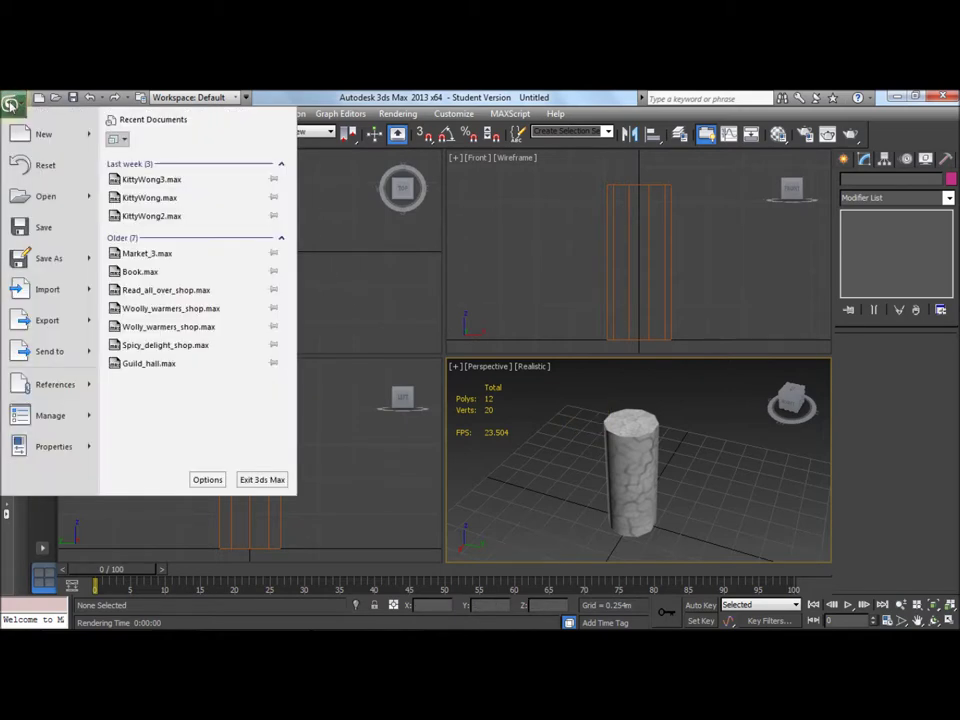
{"action": "left_click", "coordinate": [40, 319]}
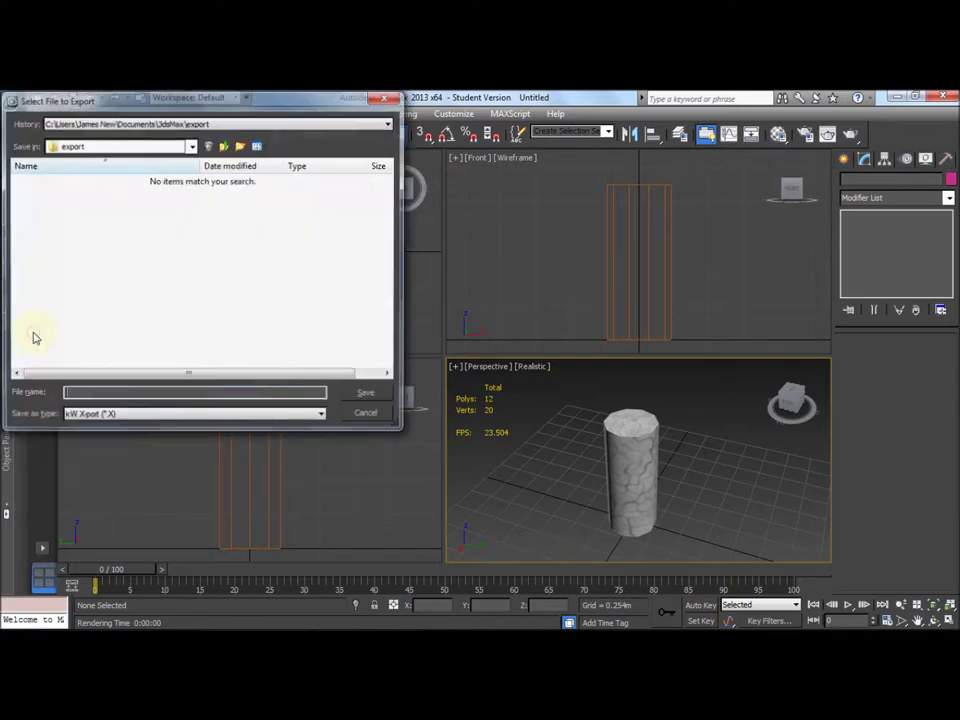
{"action": "left_click", "coordinate": [103, 413]}
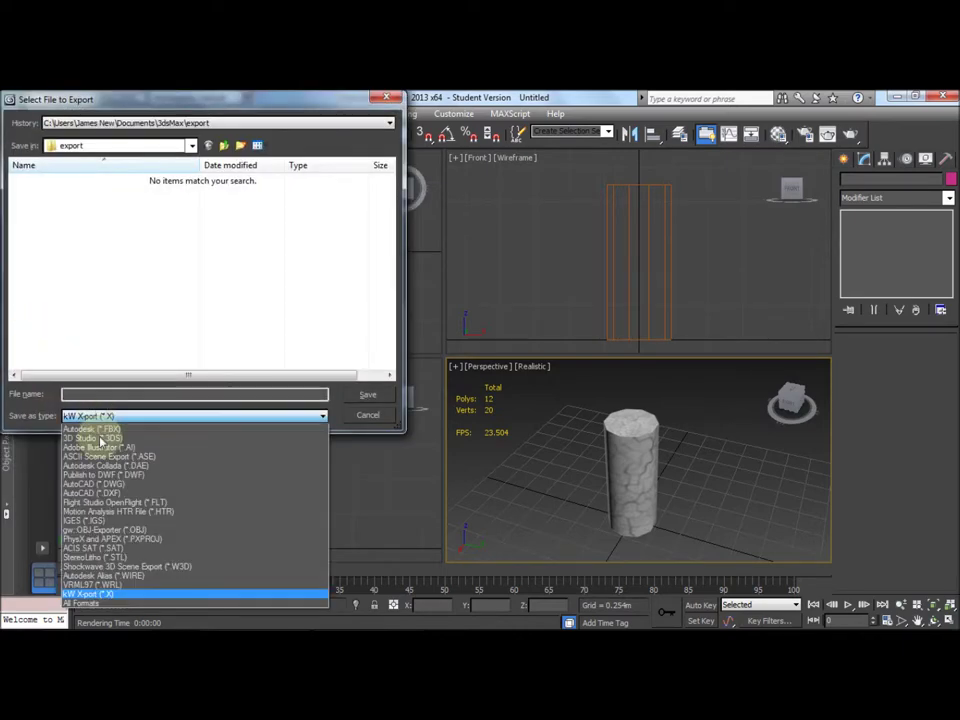
{"action": "left_click", "coordinate": [110, 594]}
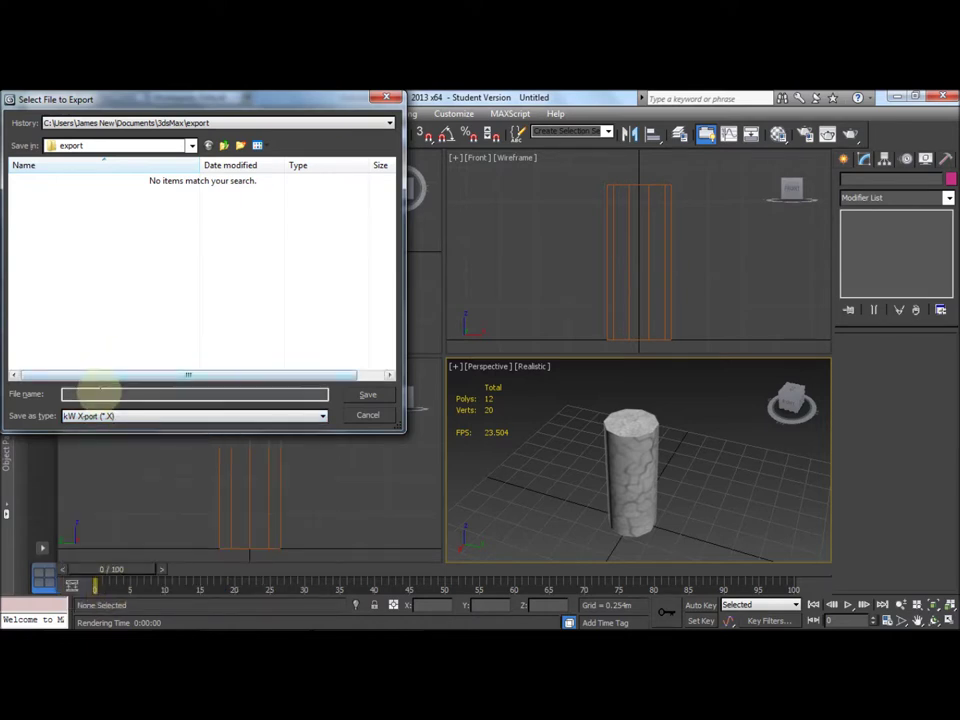
{"action": "type", "text": "cy"}
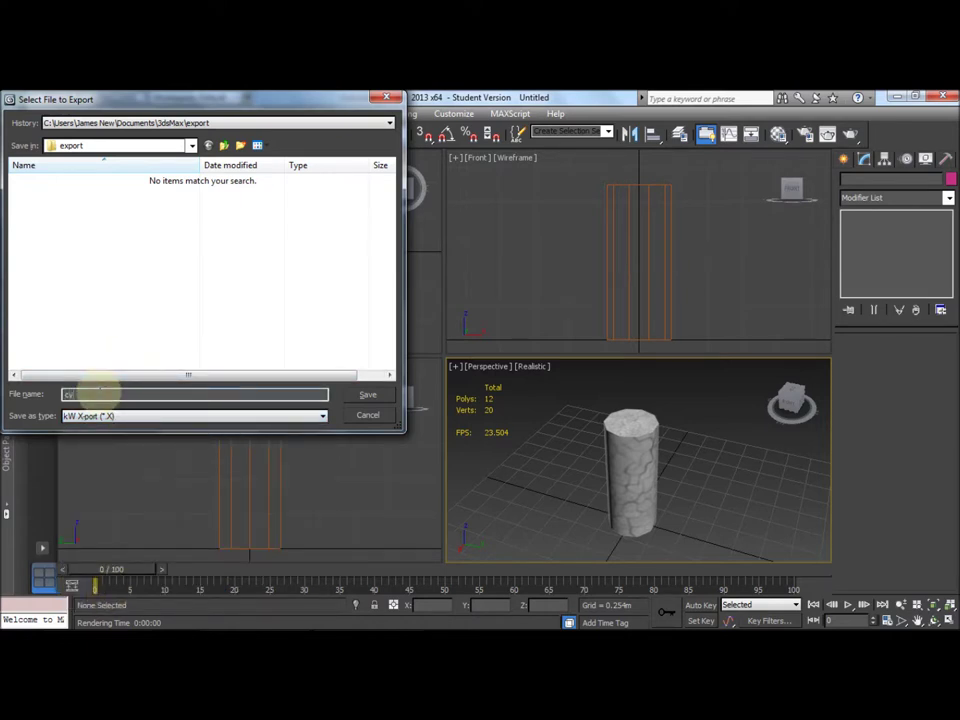
{"action": "type", "text": "linder"}
{"action": "left_click", "coordinate": [380, 393]}
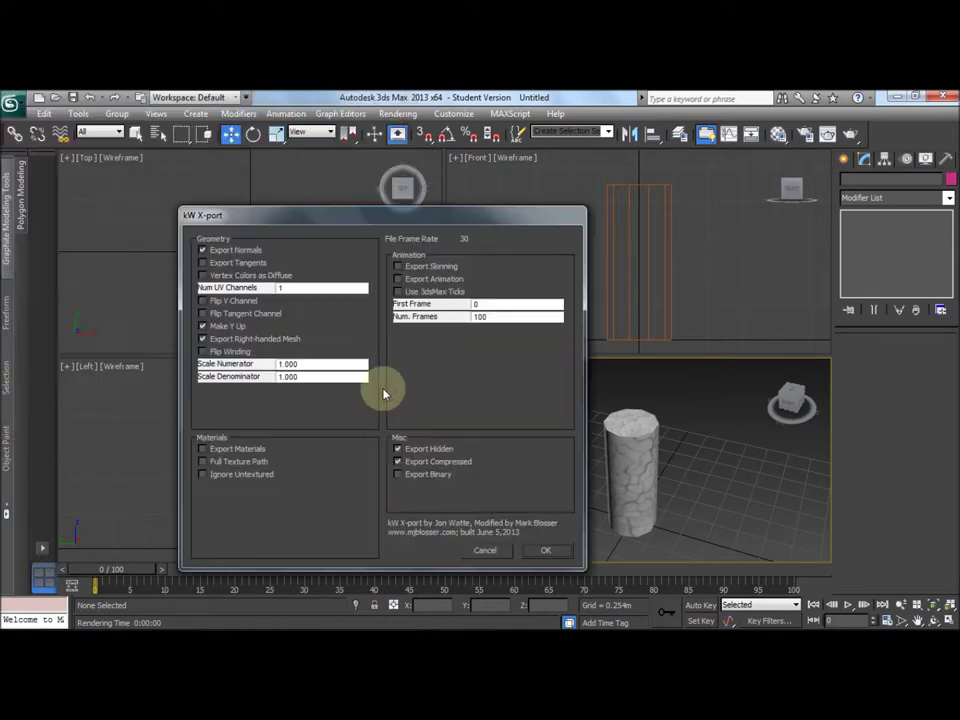
Enable Export Materials in the kW X-port options and confirm the export
{"action": "left_click", "coordinate": [245, 453]}
{"action": "left_click", "coordinate": [543, 549]}
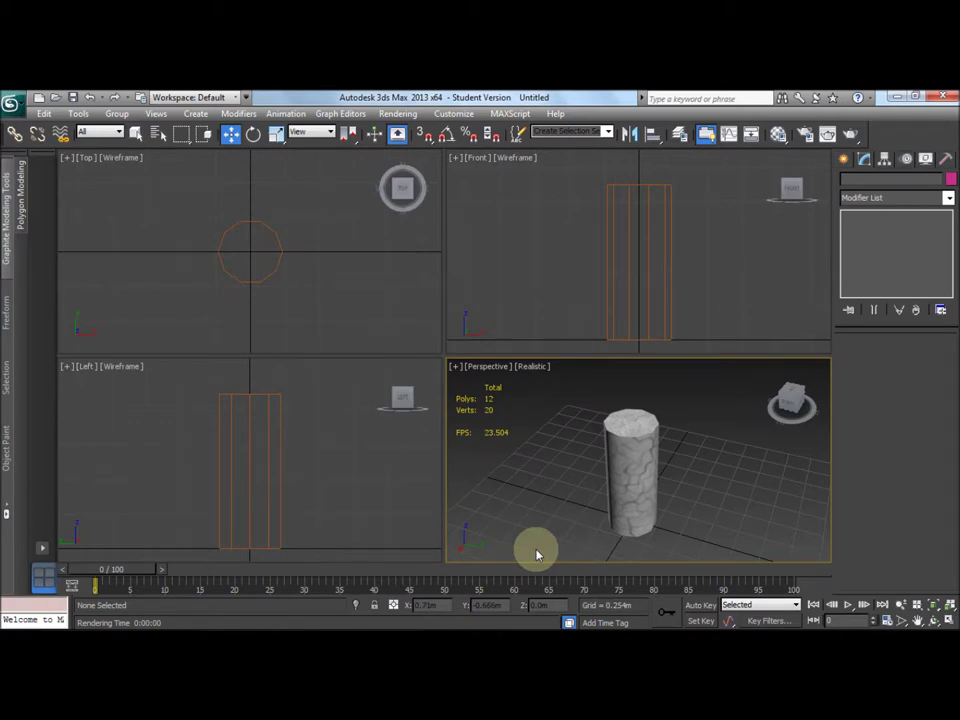
Open cylinder.X from the 3dsMax\export folder in DirectX Viewer
{"action": "mouse_move", "coordinate": [150, 620]}
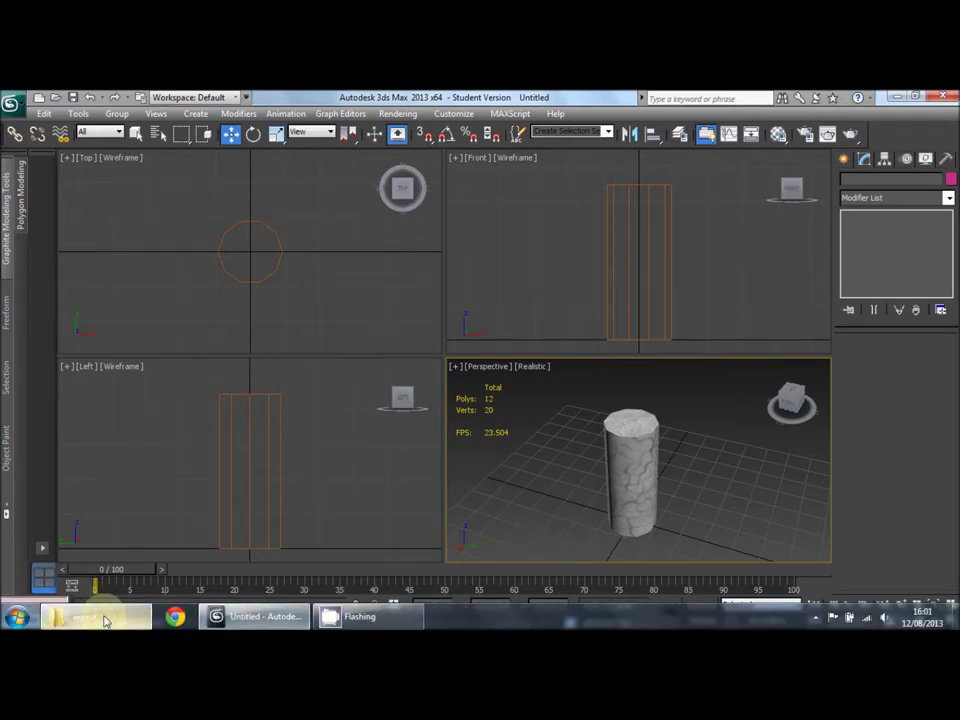
{"action": "left_click", "coordinate": [105, 620]}
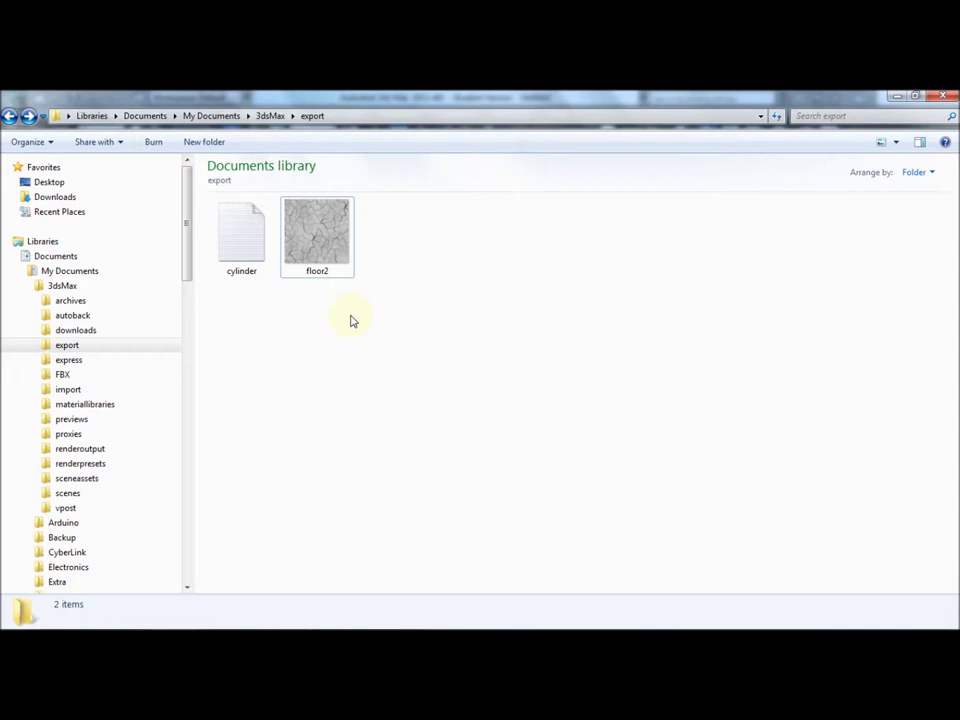
{"action": "left_click", "coordinate": [216, 248]}
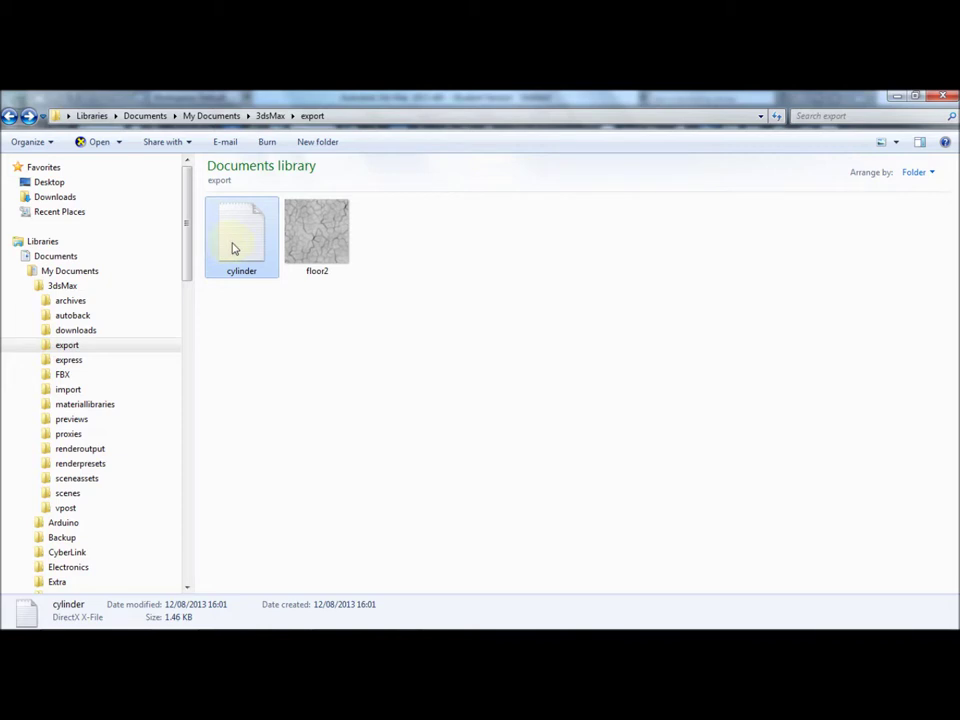
{"action": "double_click", "coordinate": [233, 248]}
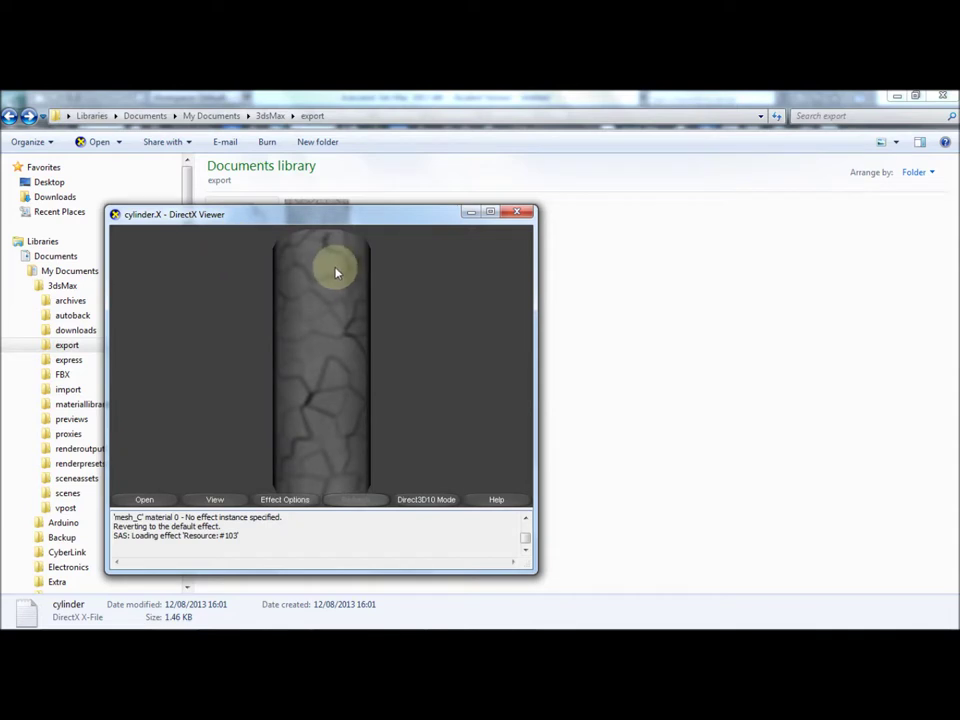
Rotate the cylinder in DirectX Viewer to check its crack texture, close it, and select floor2
{"action": "left_click_drag", "start_coordinate": [332, 268], "coordinate": [326, 331]}
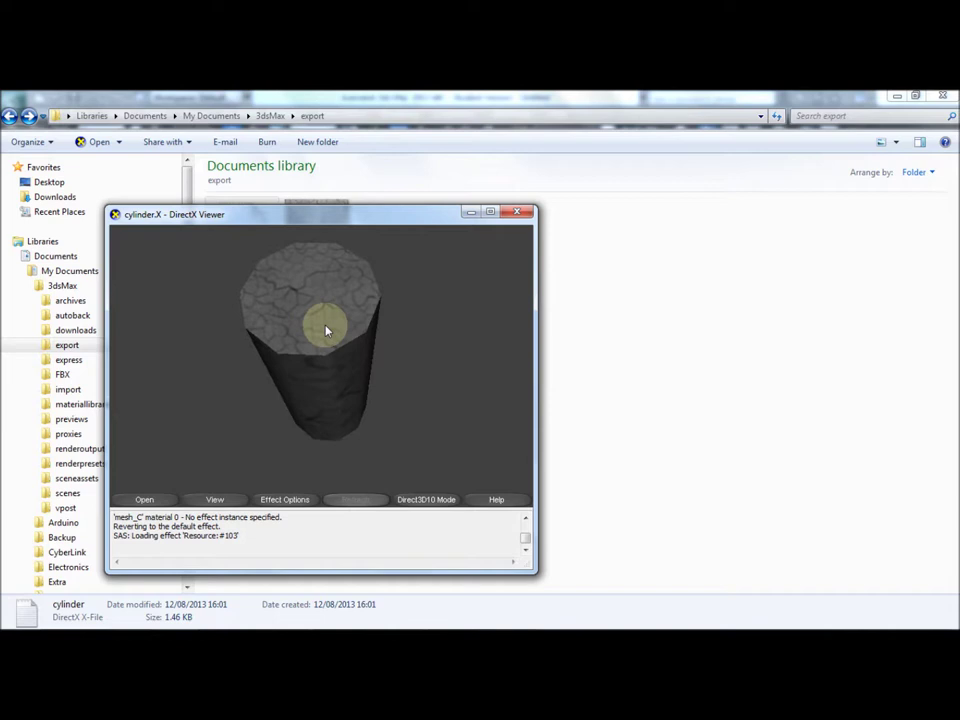
{"action": "left_click", "coordinate": [517, 212]}
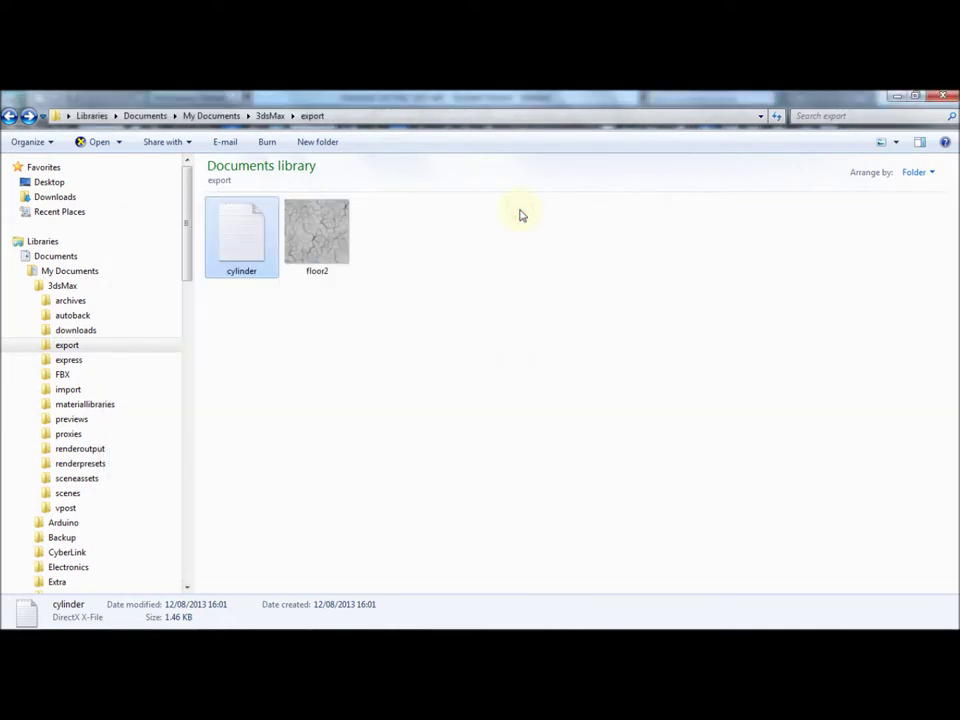
{"action": "left_click", "coordinate": [337, 233]}
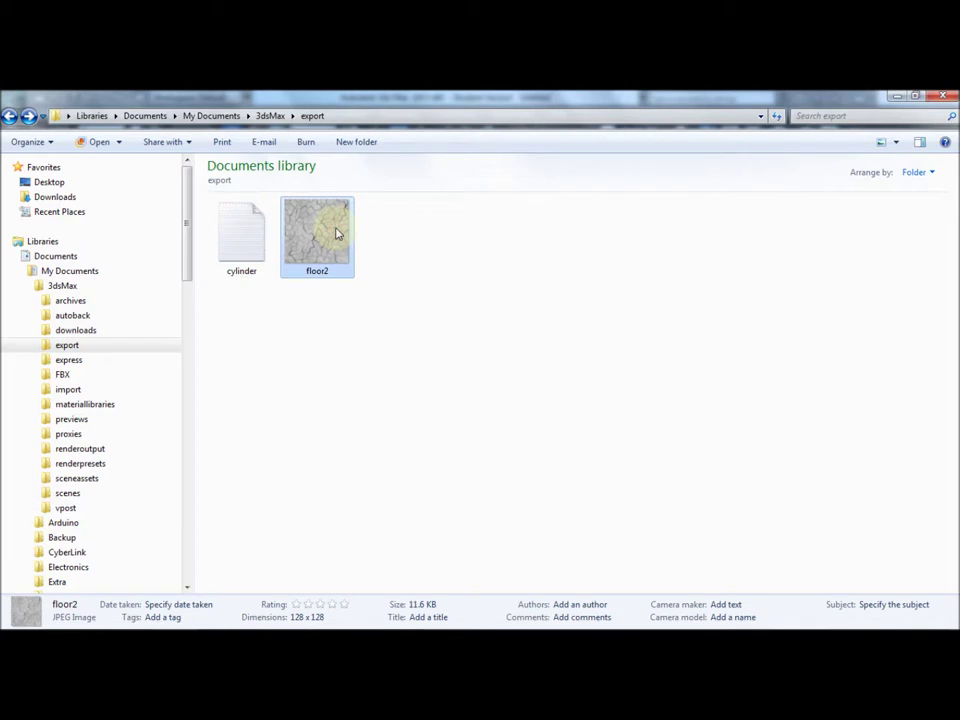
{"action": "left_click", "coordinate": [300, 236]}
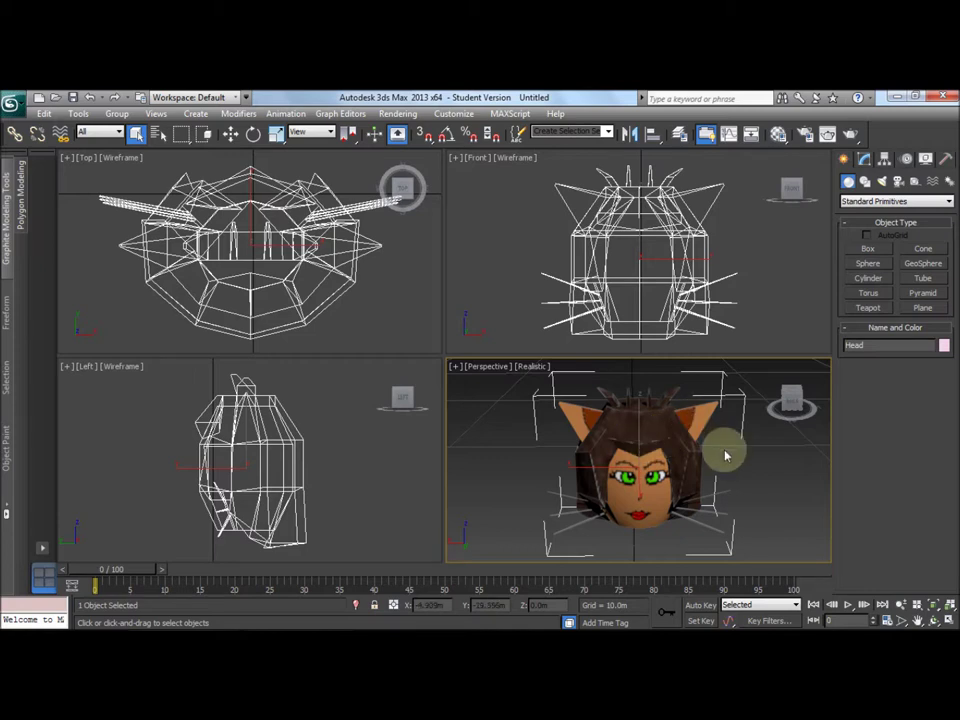
Show the Head's modifier stack and bring up the Unwrap UVW modifier's options
{"action": "left_click", "coordinate": [863, 159]}
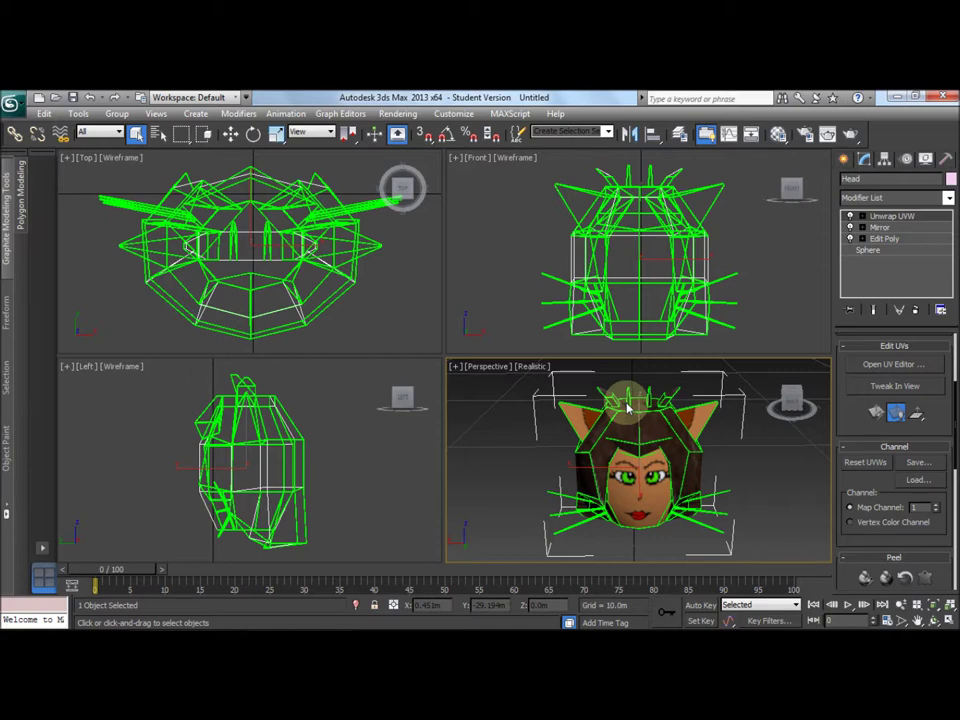
{"action": "right_click", "coordinate": [884, 222]}
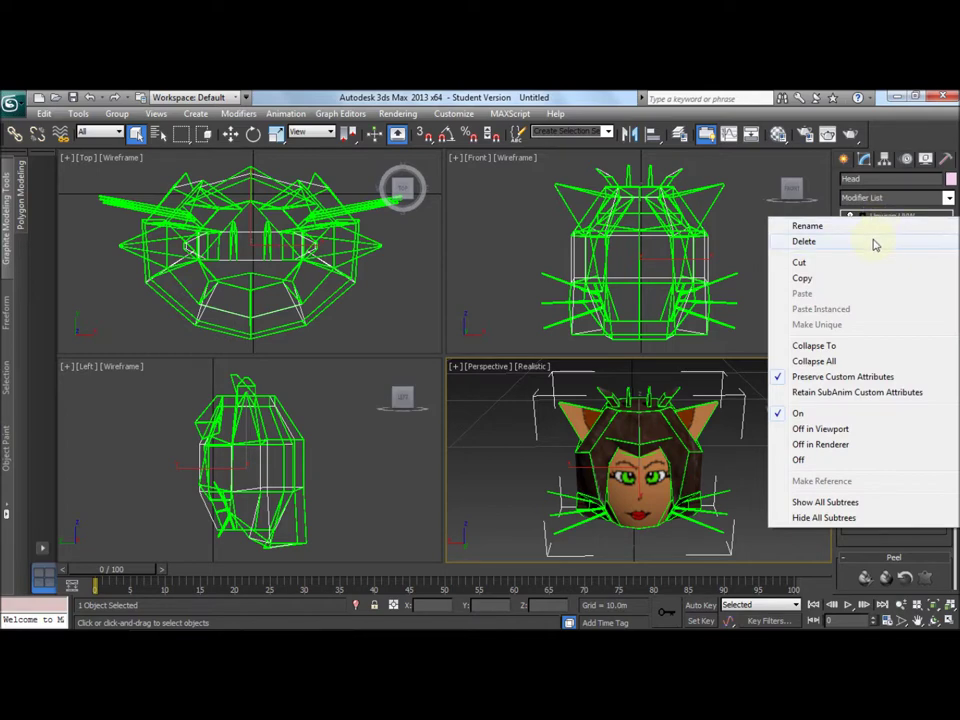
Delete the Head's Unwrap UVW modifier and drag the first Material Editor material onto the head
{"action": "left_click", "coordinate": [874, 241]}
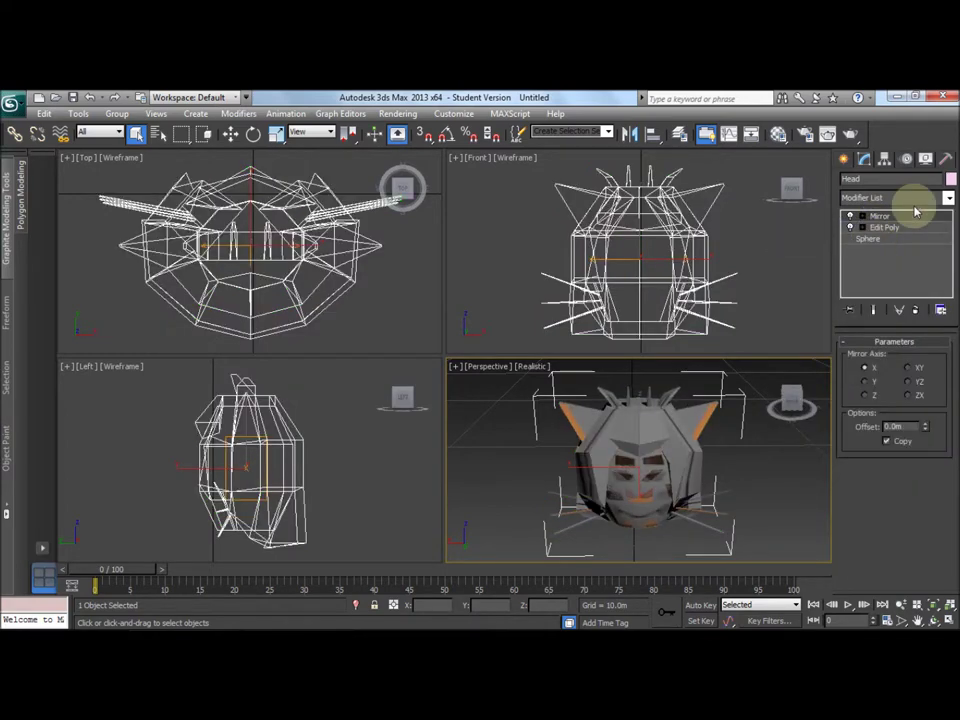
{"action": "left_click", "coordinate": [782, 136]}
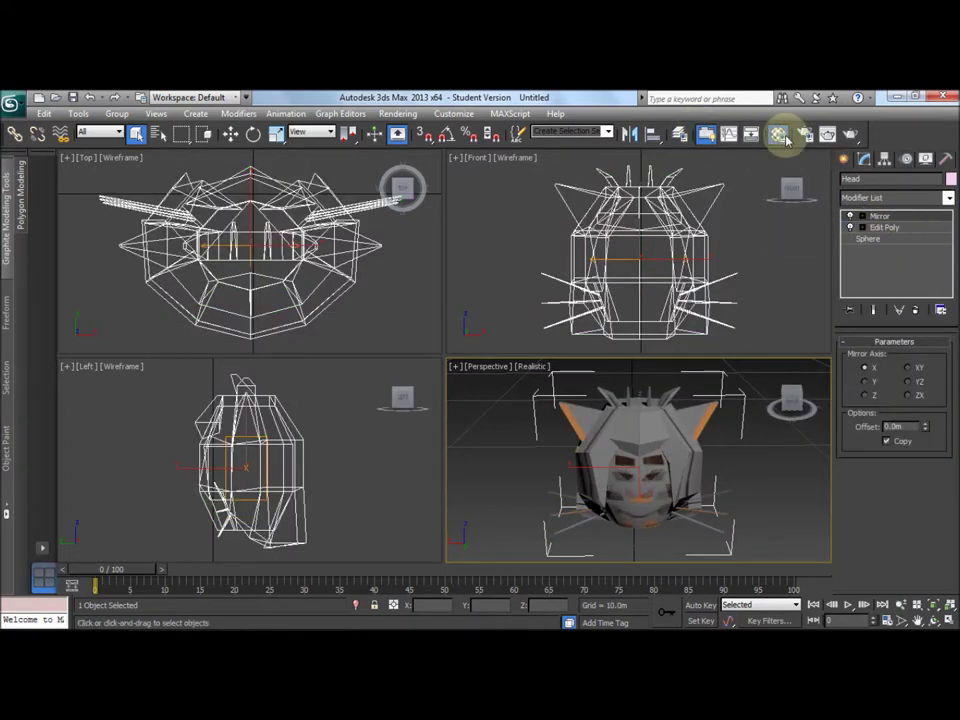
{"action": "left_click_drag", "start_coordinate": [175, 170], "coordinate": [658, 489]}
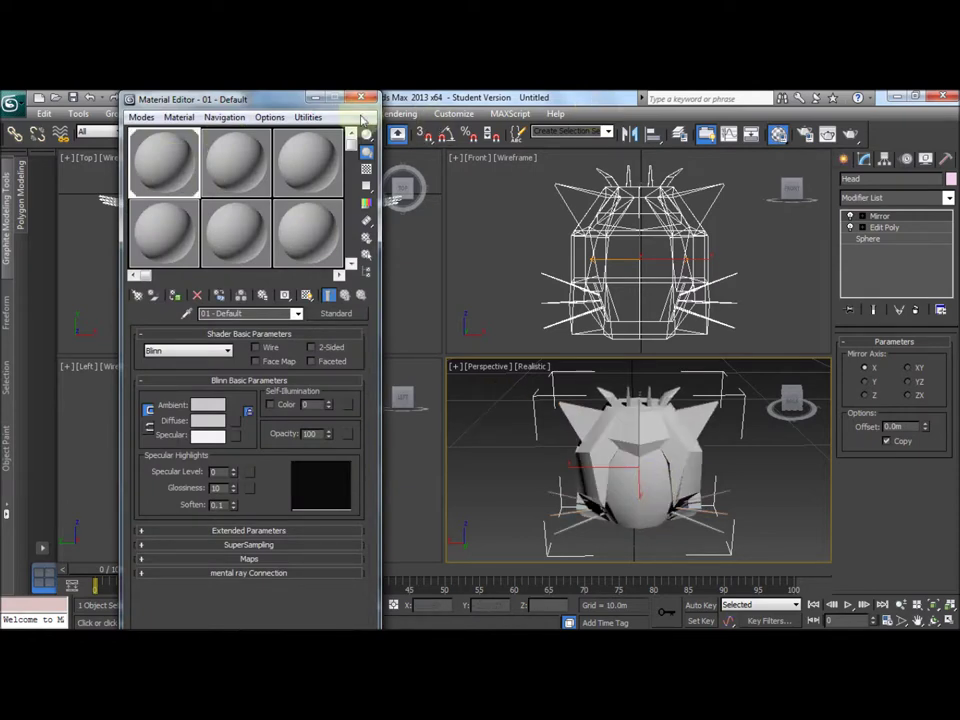
{"action": "key", "text": "m"}
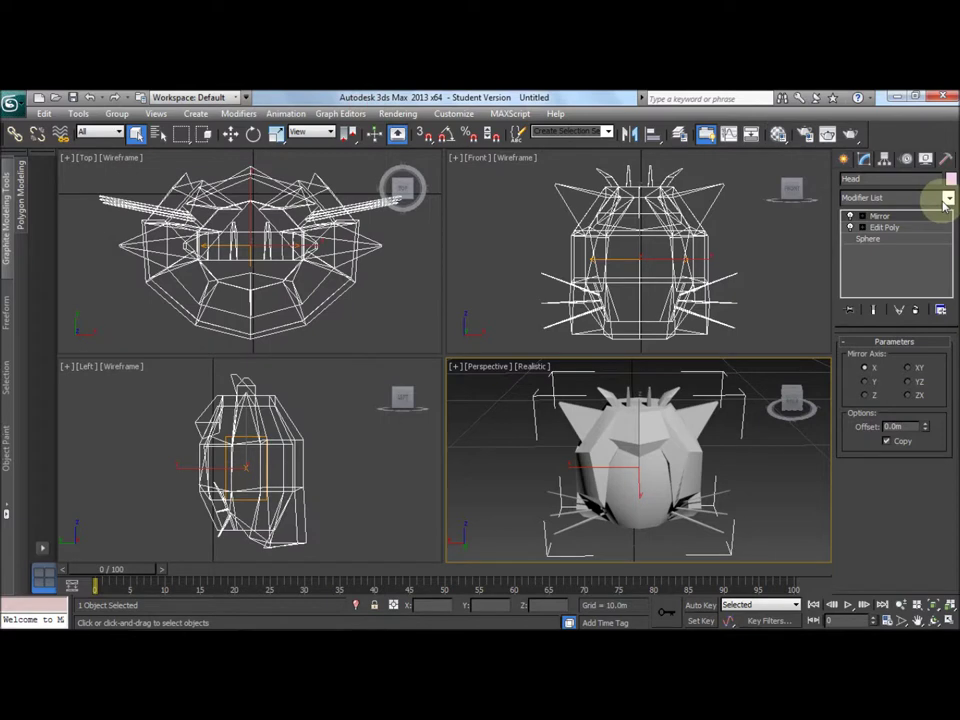
{"action": "left_click", "coordinate": [947, 197]}
Add an Unwrap UVW modifier to the head and select all its polygons
{"action": "left_click_drag", "start_coordinate": [950, 215], "coordinate": [951, 486]}
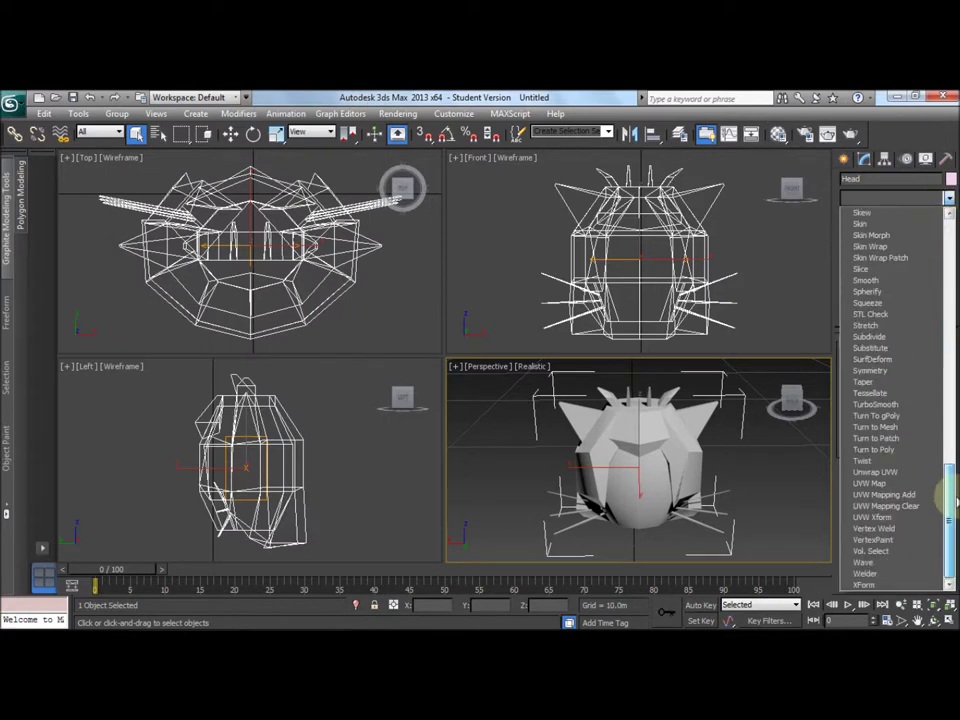
{"action": "left_click", "coordinate": [878, 472]}
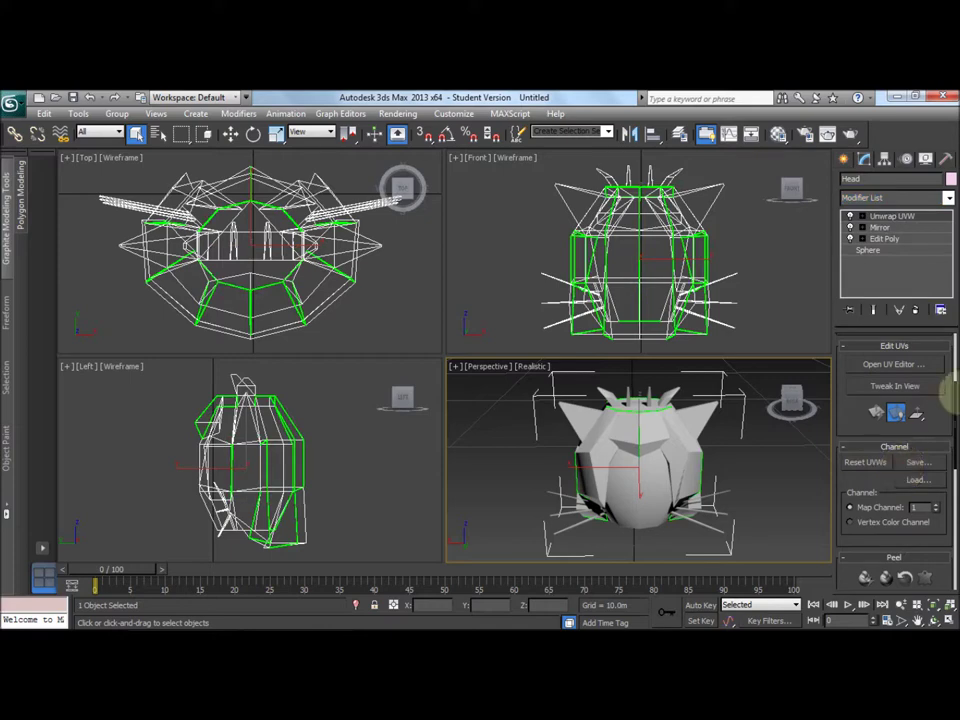
{"action": "left_click_drag", "start_coordinate": [950, 400], "coordinate": [955, 355]}
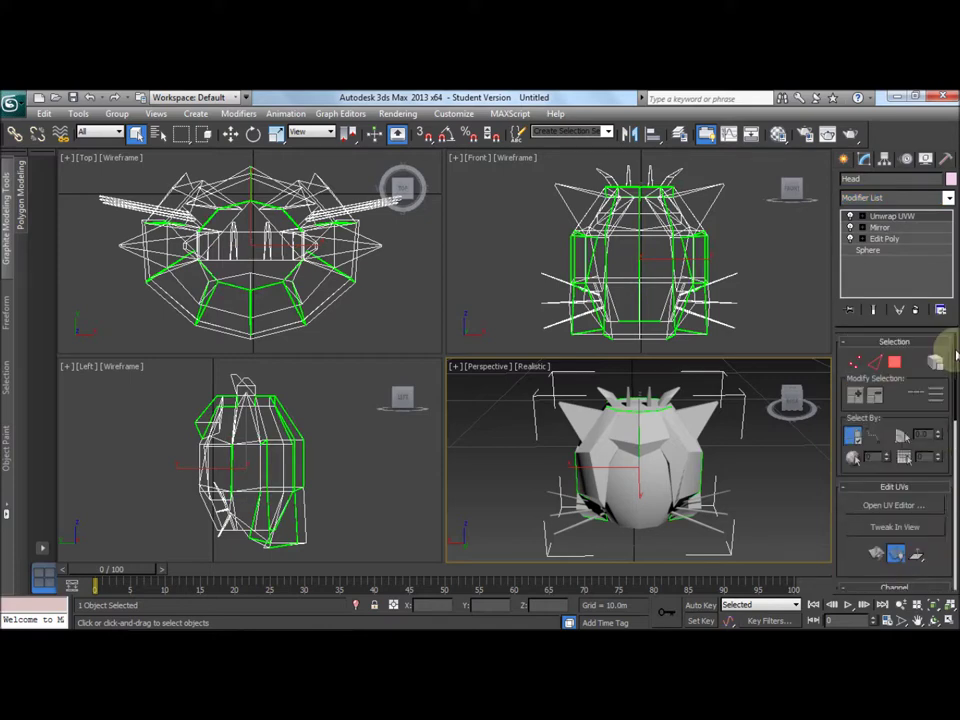
{"action": "left_click", "coordinate": [894, 362]}
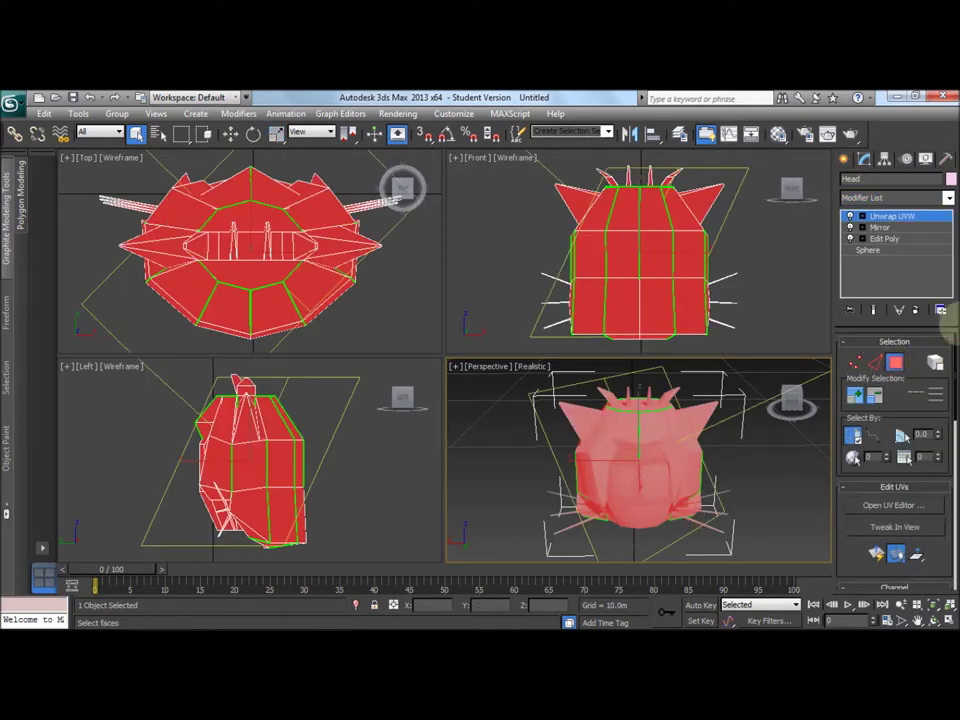
Apply a Cylindrical Map projection to all the head's faces and open the UV editor
{"action": "left_click_drag", "start_coordinate": [952, 345], "coordinate": [950, 480]}
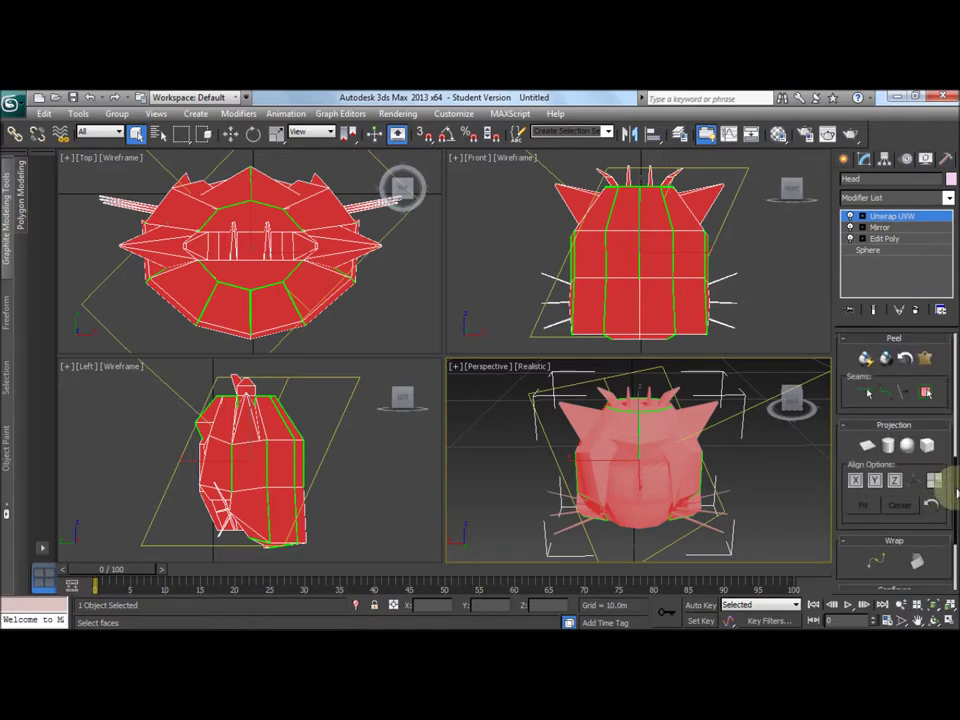
{"action": "left_click", "coordinate": [886, 452]}
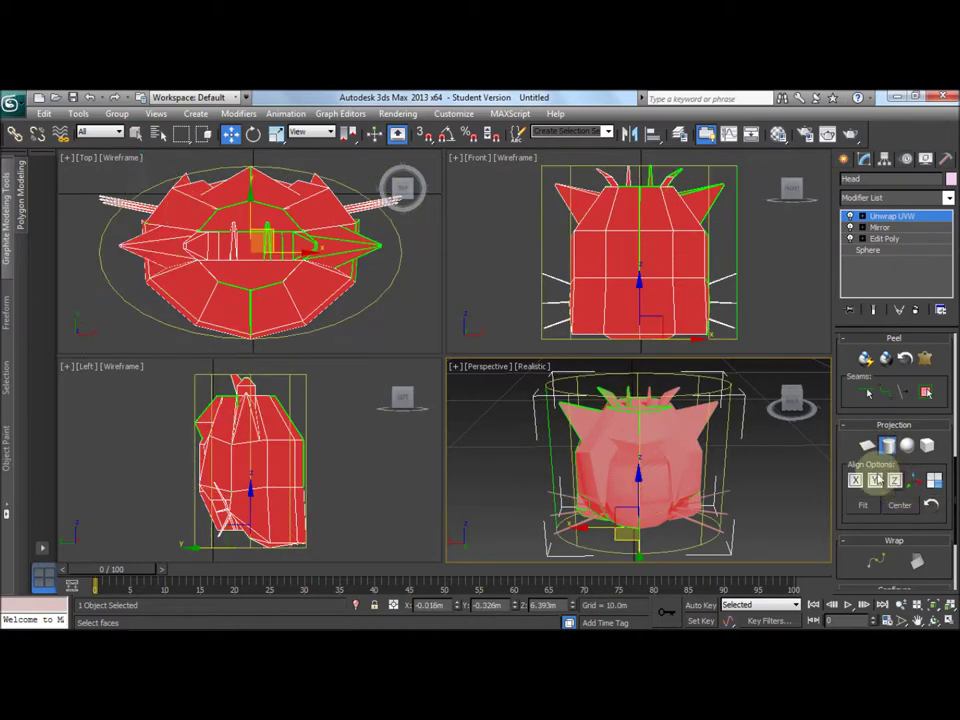
{"action": "mouse_move", "coordinate": [797, 405]}
{"action": "left_mouse_down"}
{"action": "mouse_move", "coordinate": [792, 397]}
{"action": "mouse_move", "coordinate": [797, 406]}
{"action": "left_mouse_up"}
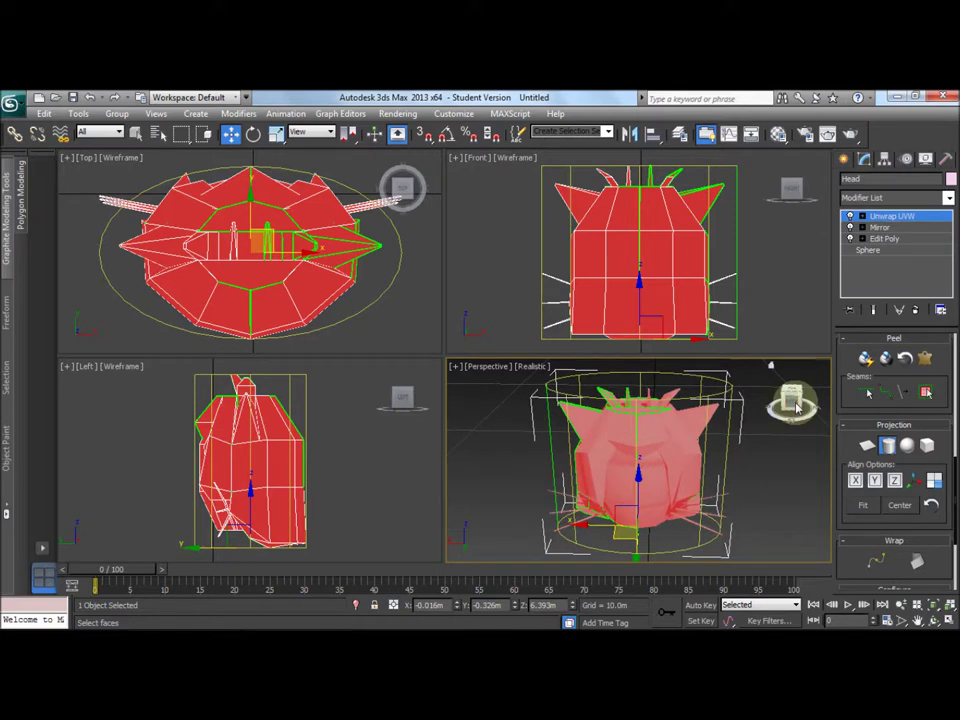
{"action": "left_click_drag", "start_coordinate": [950, 446], "coordinate": [952, 352]}
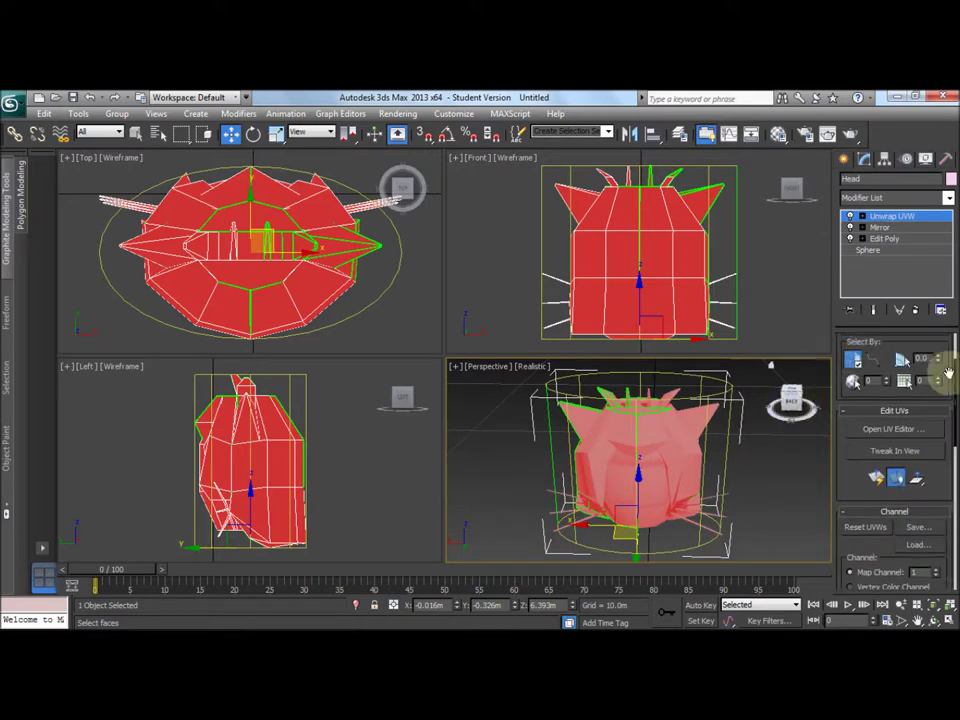
{"action": "left_click", "coordinate": [908, 433]}
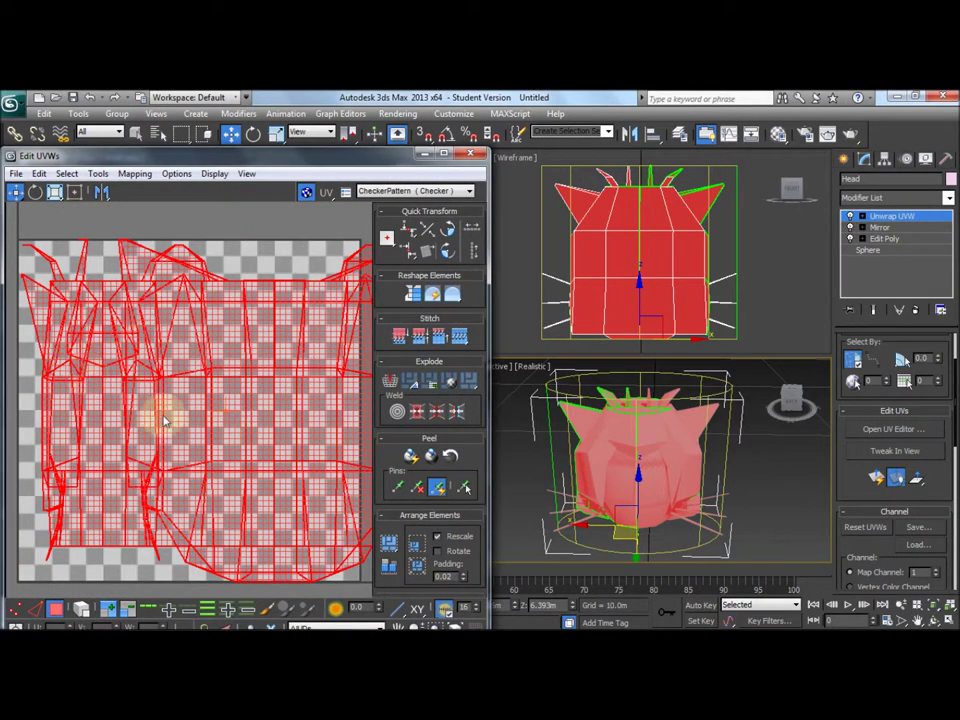
Run Flatten Mapping on the head's UVs with Rotate Clusters and Fill Holes unchecked
{"action": "left_click", "coordinate": [135, 174]}
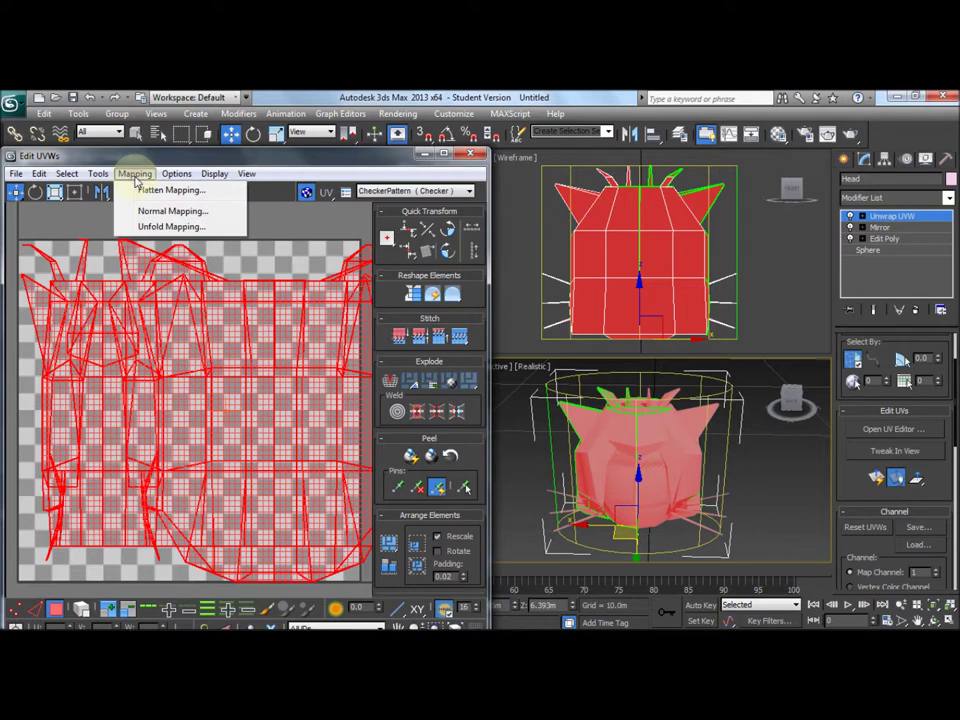
{"action": "left_click", "coordinate": [137, 190]}
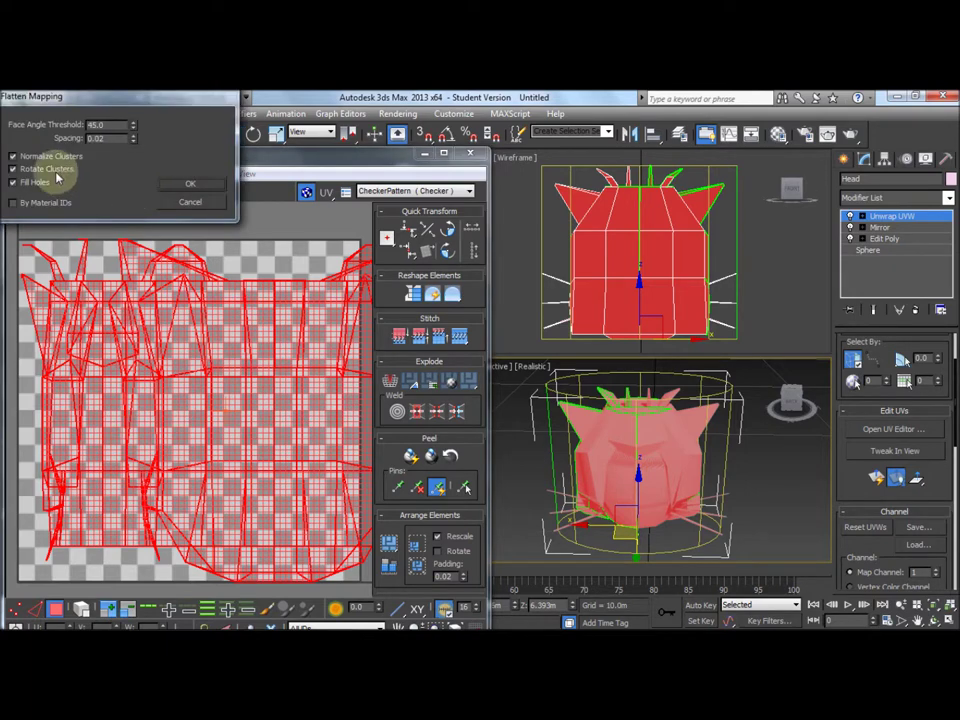
{"action": "left_click", "coordinate": [48, 169]}
{"action": "left_click", "coordinate": [36, 182]}
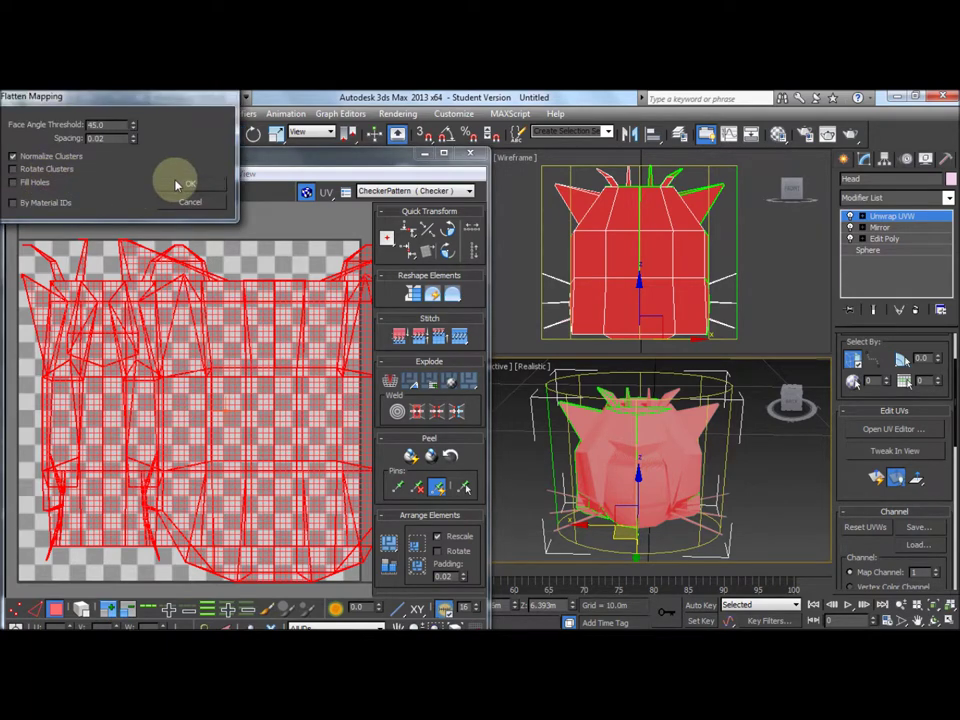
{"action": "left_click", "coordinate": [184, 186]}
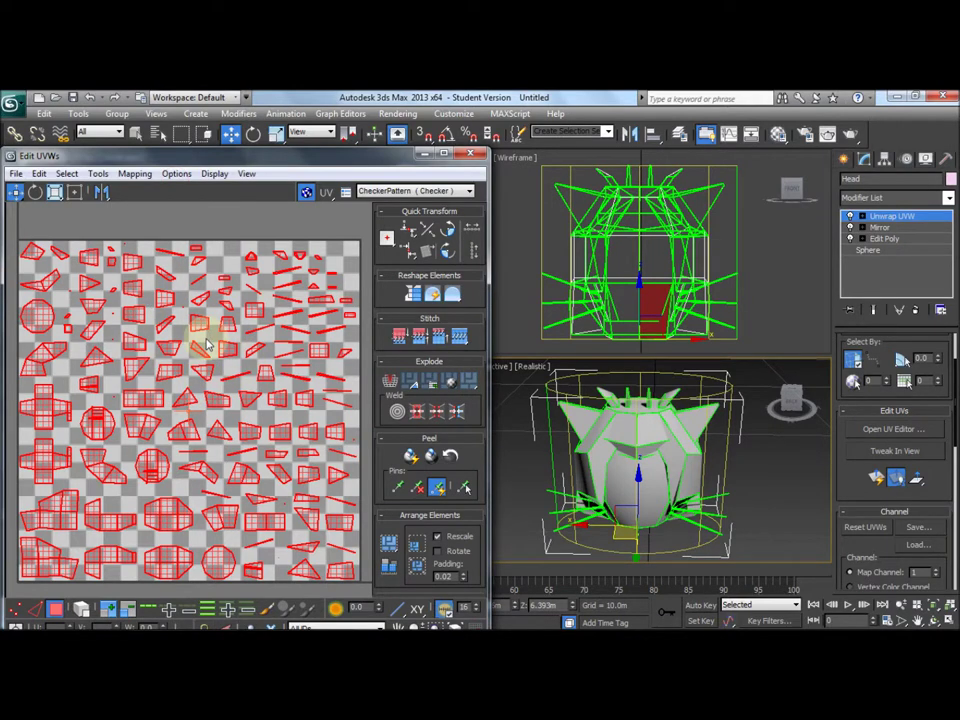
Deselect the UV clusters and turn off View > Show Map to hide the checker background
{"action": "left_click", "coordinate": [155, 588]}
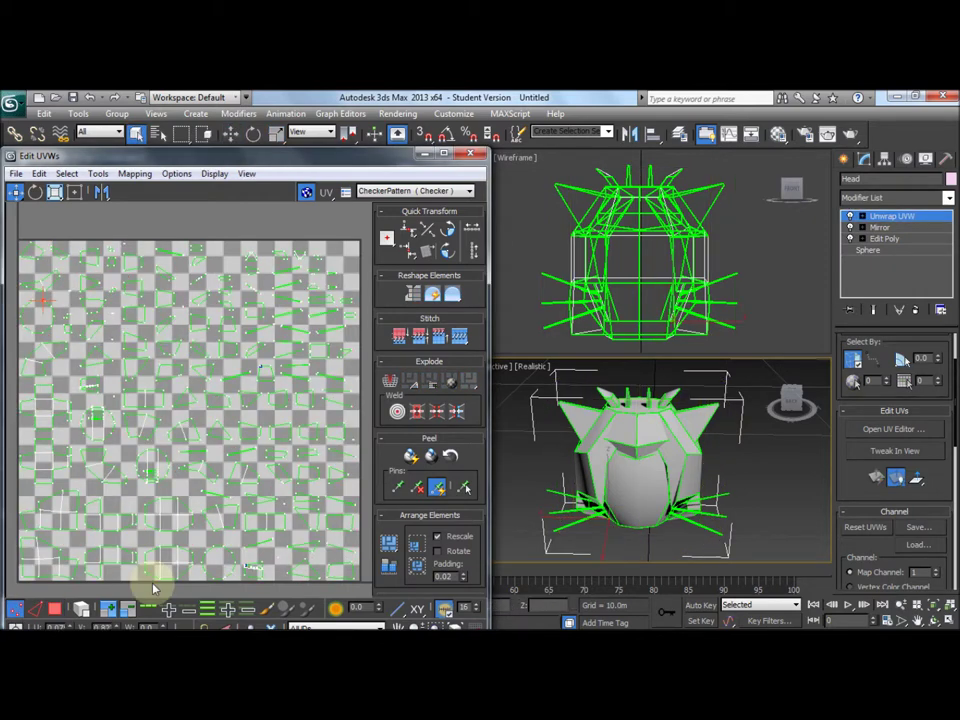
{"action": "left_click", "coordinate": [158, 562]}
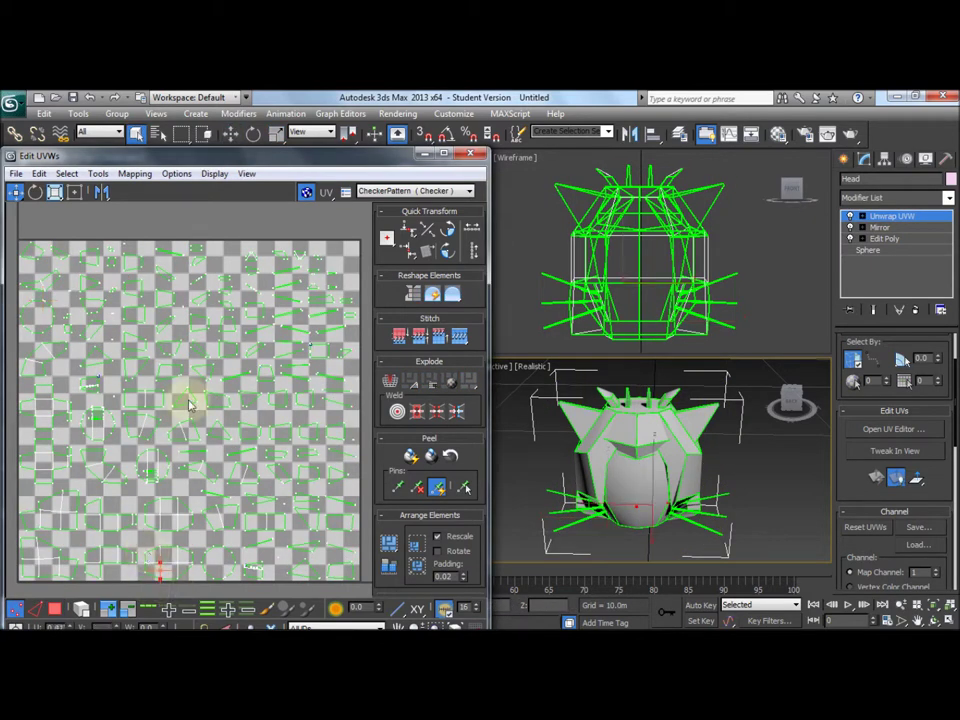
{"action": "left_click", "coordinate": [214, 175]}
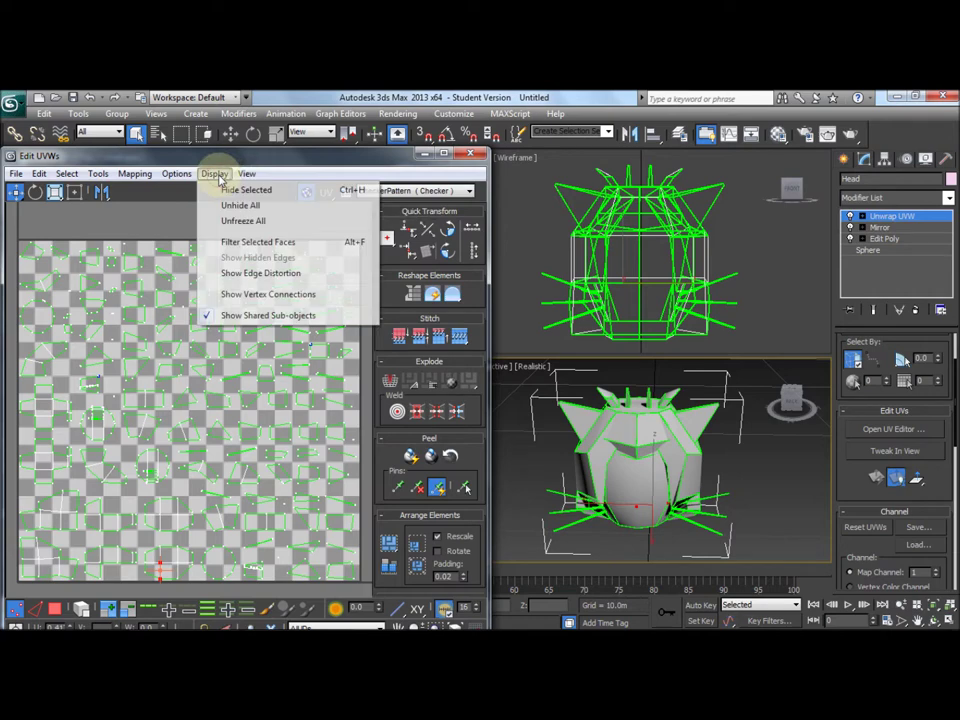
{"action": "mouse_move", "coordinate": [246, 174]}
{"action": "left_click", "coordinate": [267, 316]}
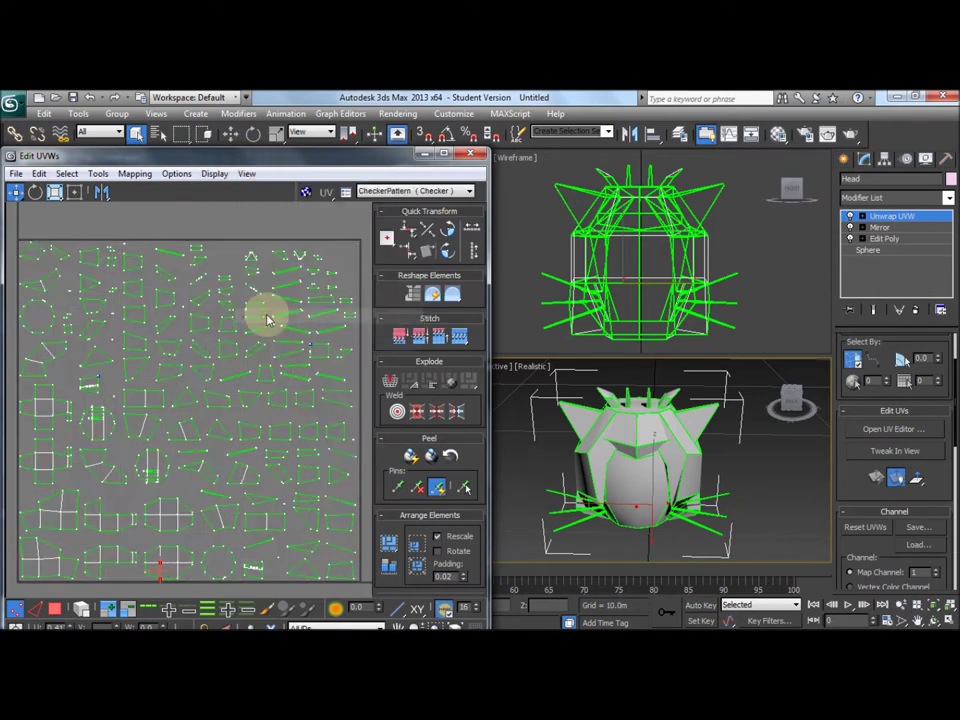
In Polygon mode, select individual faces in the cross-shaped cluster to locate them on the head
{"action": "left_click", "coordinate": [56, 608]}
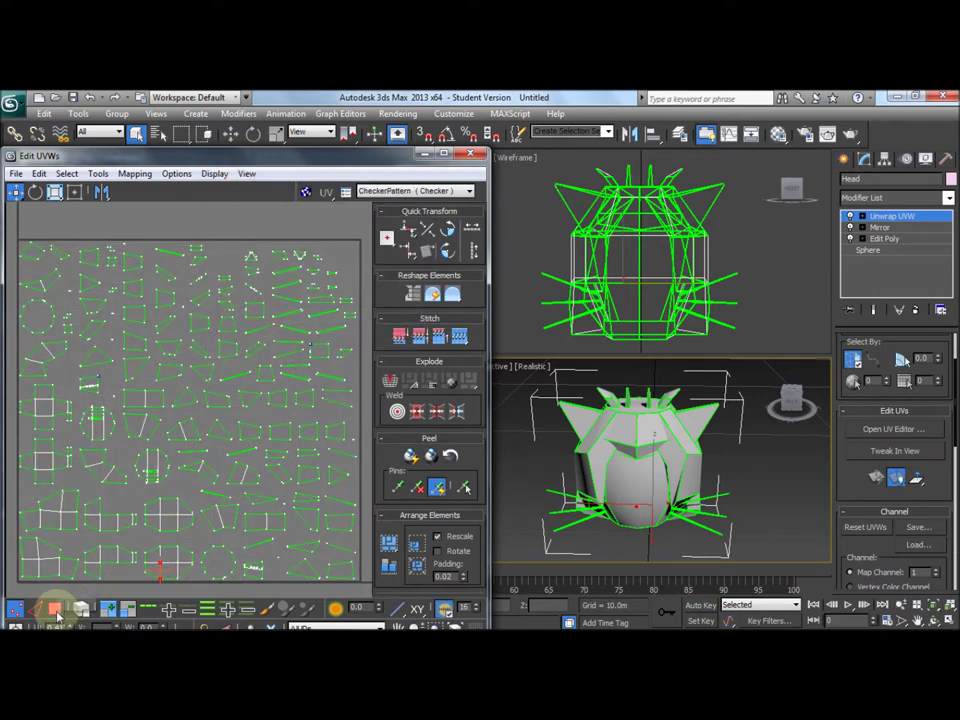
{"action": "key", "text": "ctrl+a"}
{"action": "left_click", "coordinate": [167, 553]}
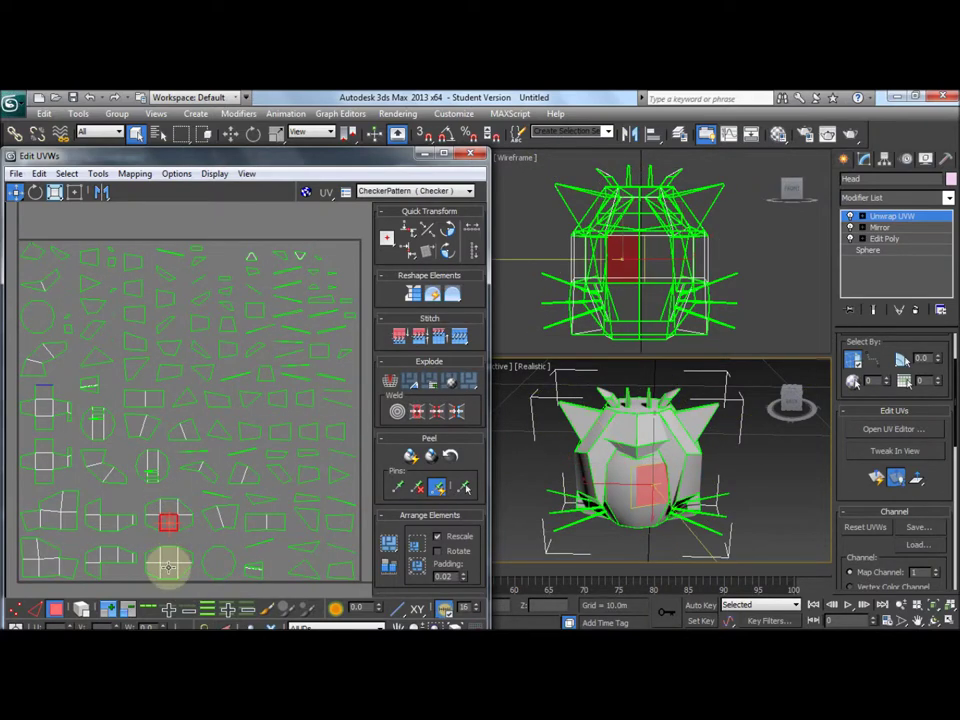
{"action": "left_click", "coordinate": [168, 567]}
{"action": "left_click", "coordinate": [150, 561]}
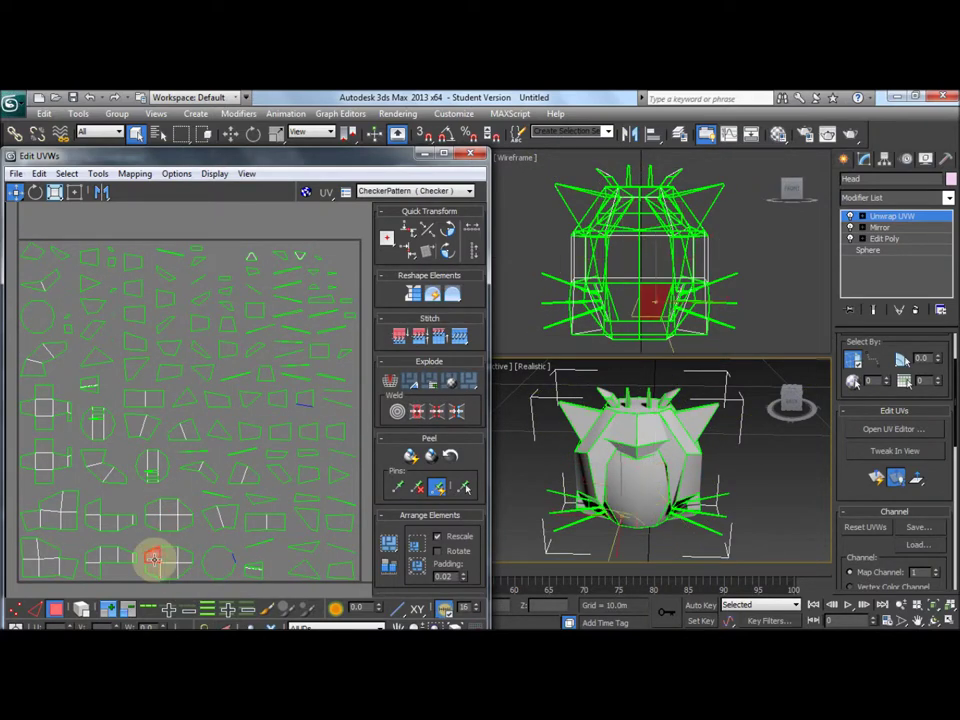
{"action": "left_click", "coordinate": [153, 508]}
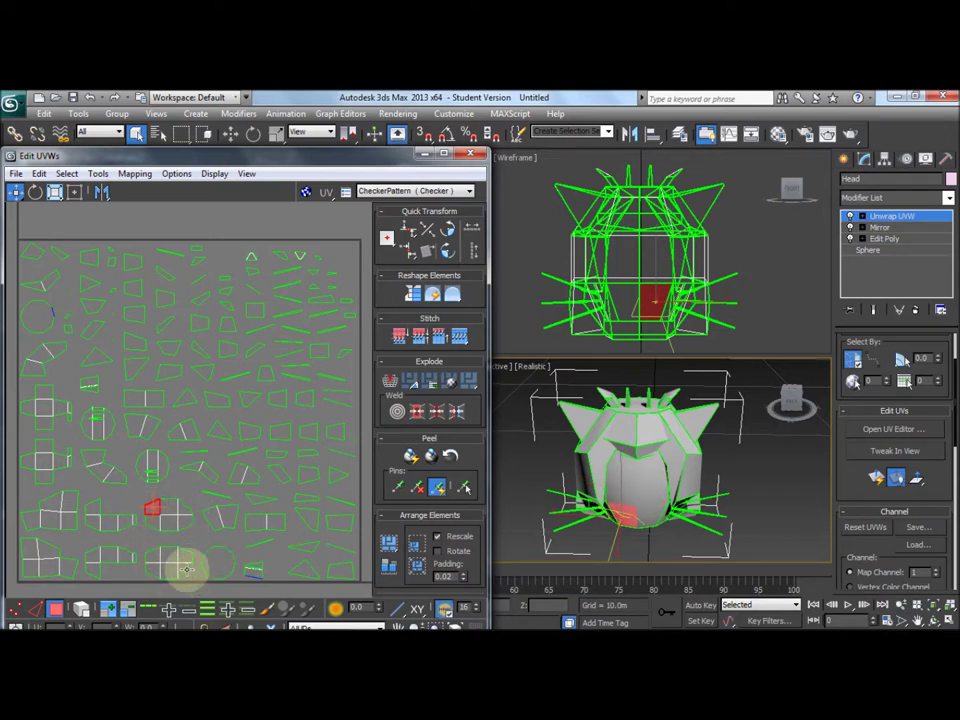
{"action": "left_click", "coordinate": [185, 567]}
{"action": "left_click", "coordinate": [183, 555]}
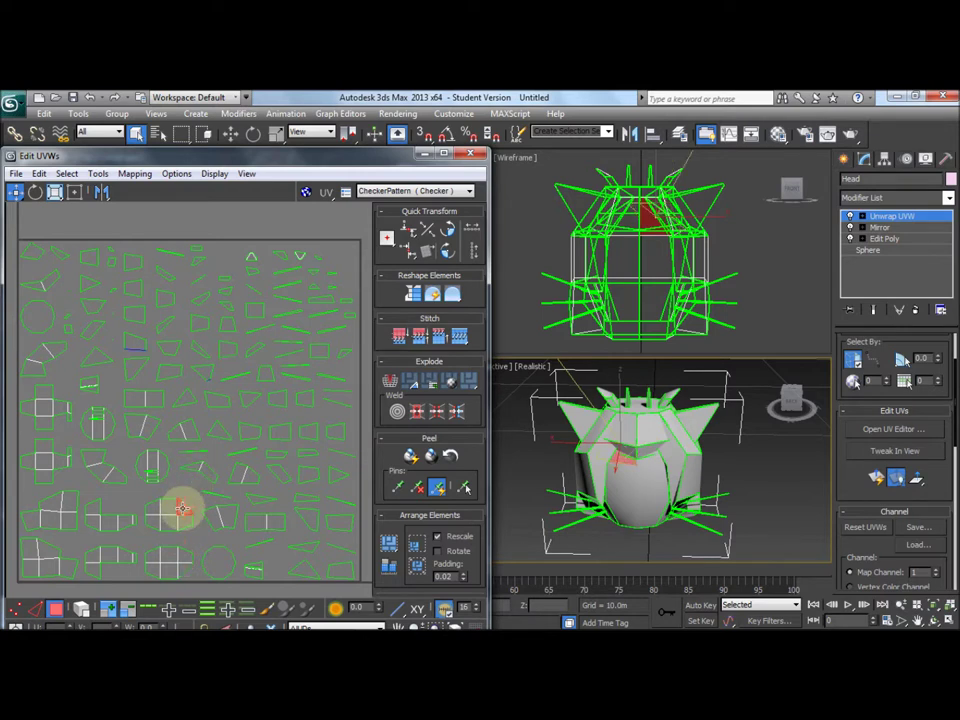
{"action": "left_click", "coordinate": [184, 522]}
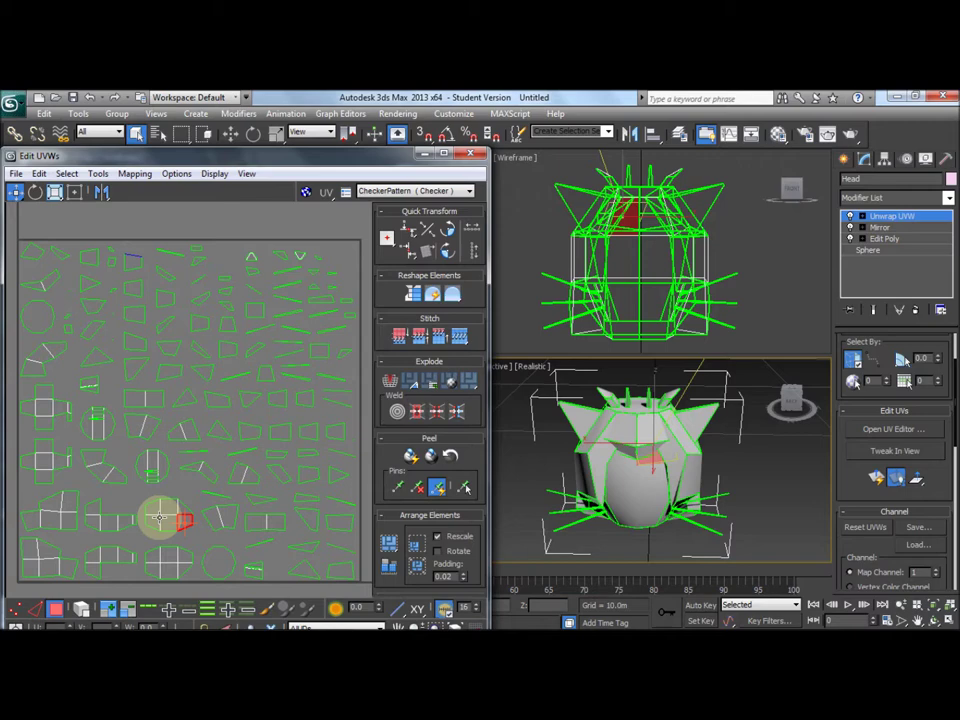
{"action": "left_click_drag", "start_coordinate": [214, 156], "coordinate": [221, 119]}
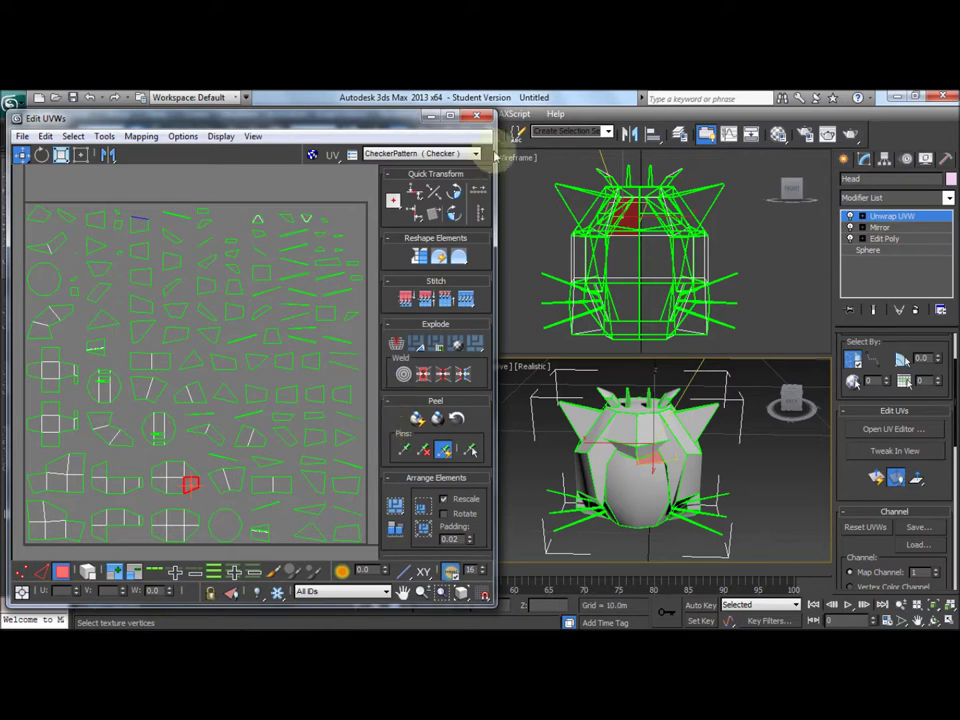
Minimize the UV editor and open Viewport Canvas with the Paint brush, painting Diffuse Color
{"action": "left_click", "coordinate": [449, 116]}
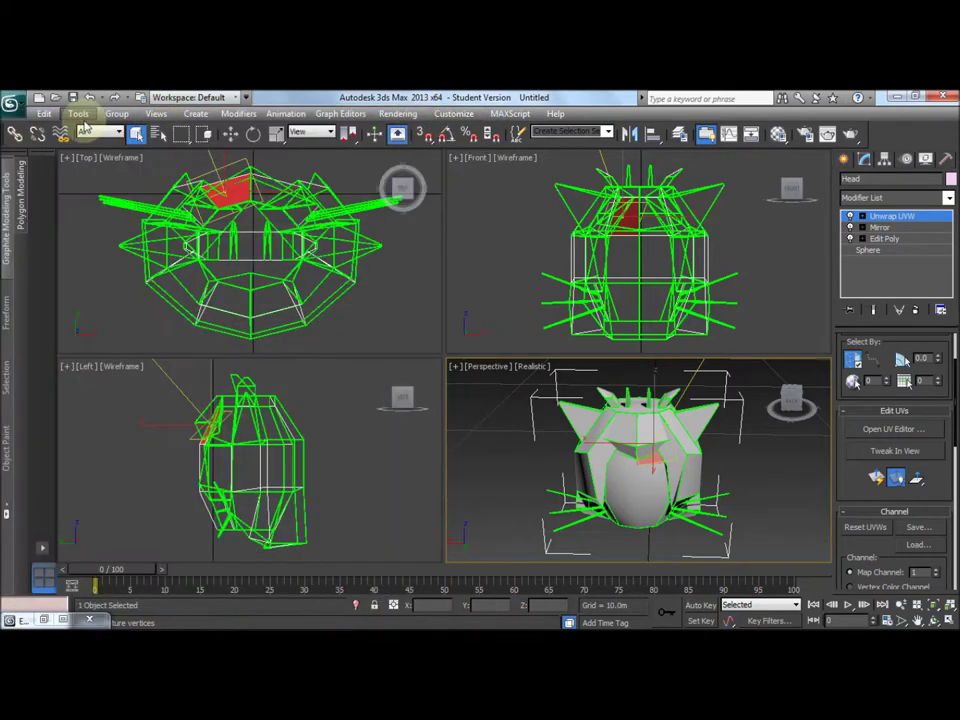
{"action": "left_click", "coordinate": [78, 113]}
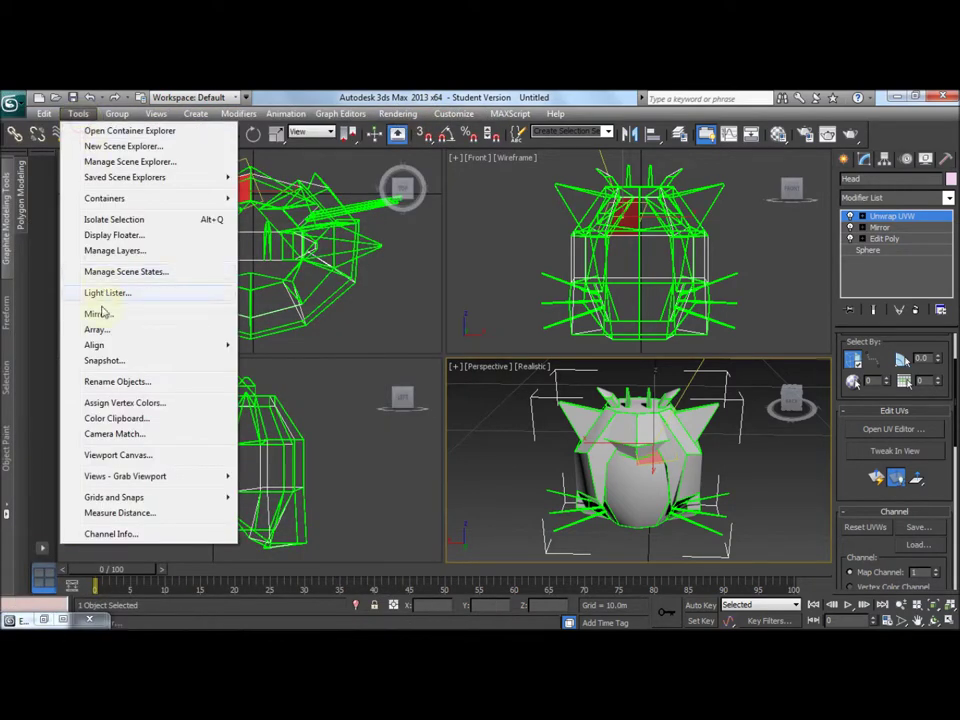
{"action": "left_click", "coordinate": [87, 458]}
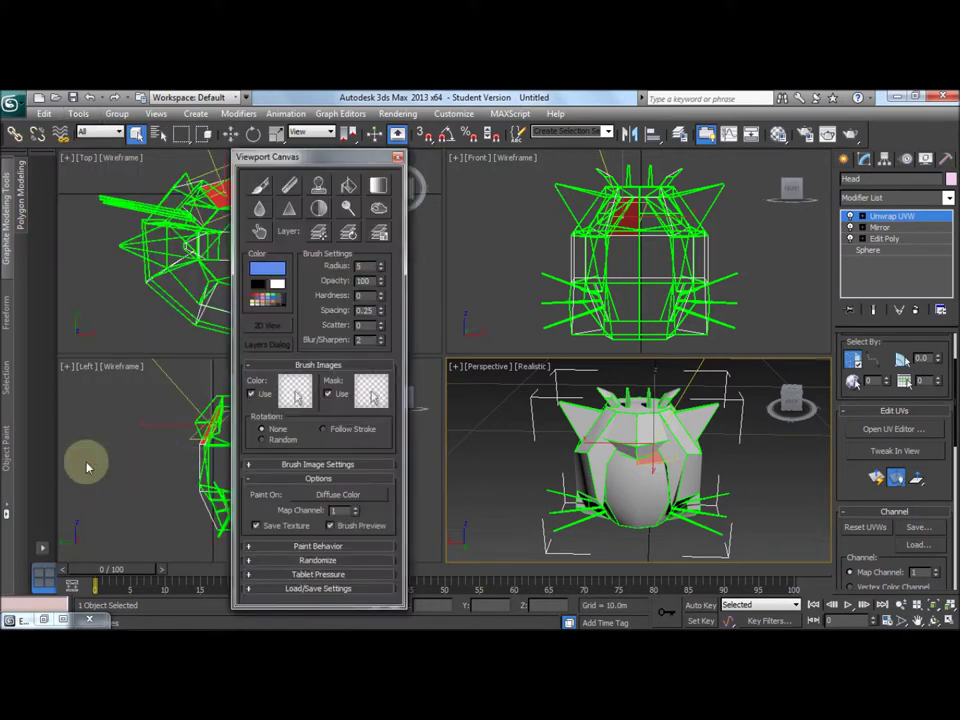
{"action": "left_click_drag", "start_coordinate": [316, 162], "coordinate": [226, 163]}
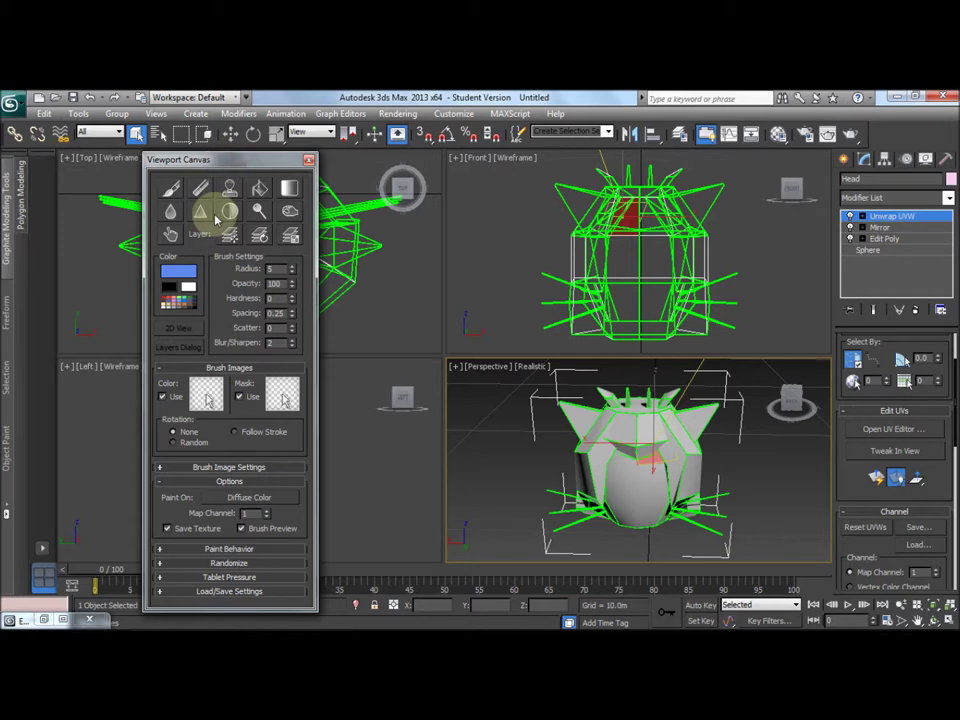
{"action": "left_click", "coordinate": [171, 187]}
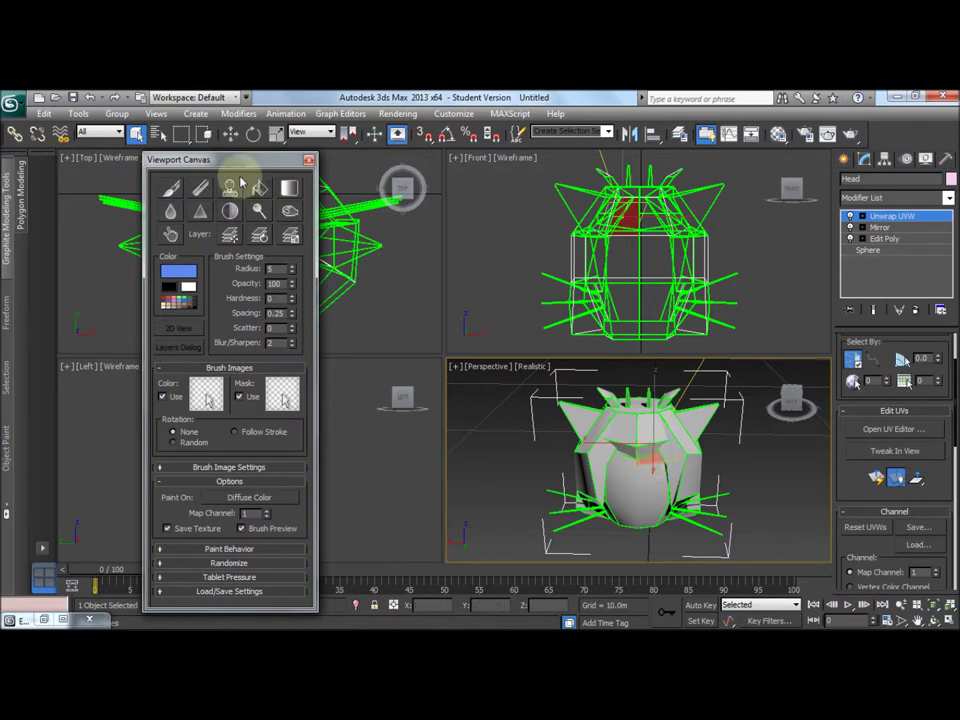
{"action": "left_click", "coordinate": [173, 192]}
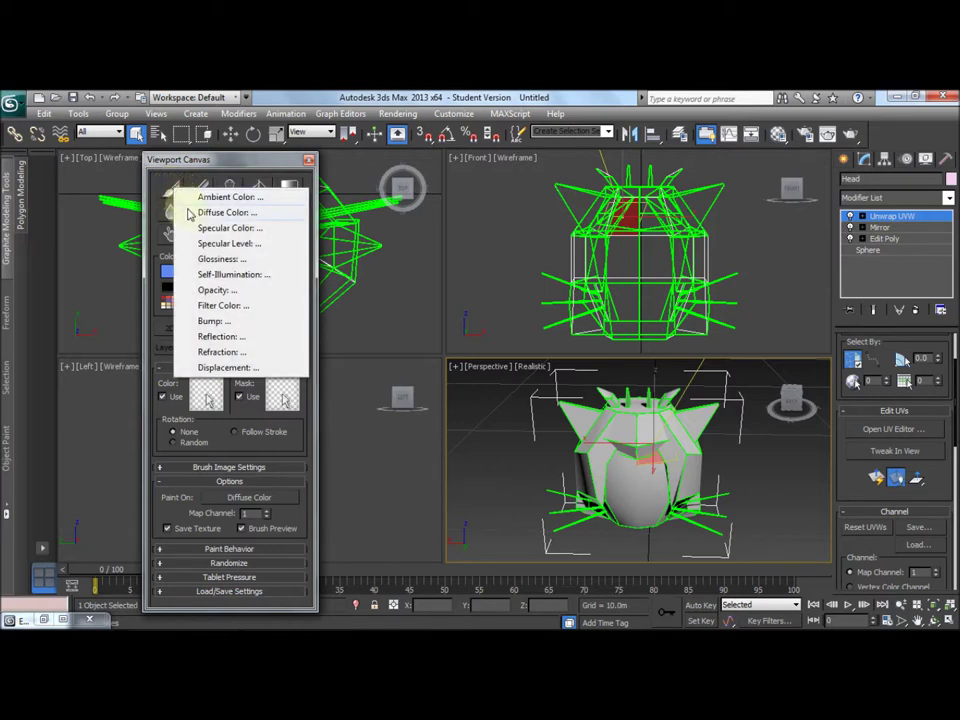
Paint on the Diffuse Color channel, saving the new texture in the sceneassets/images folder
{"action": "left_click", "coordinate": [189, 212]}
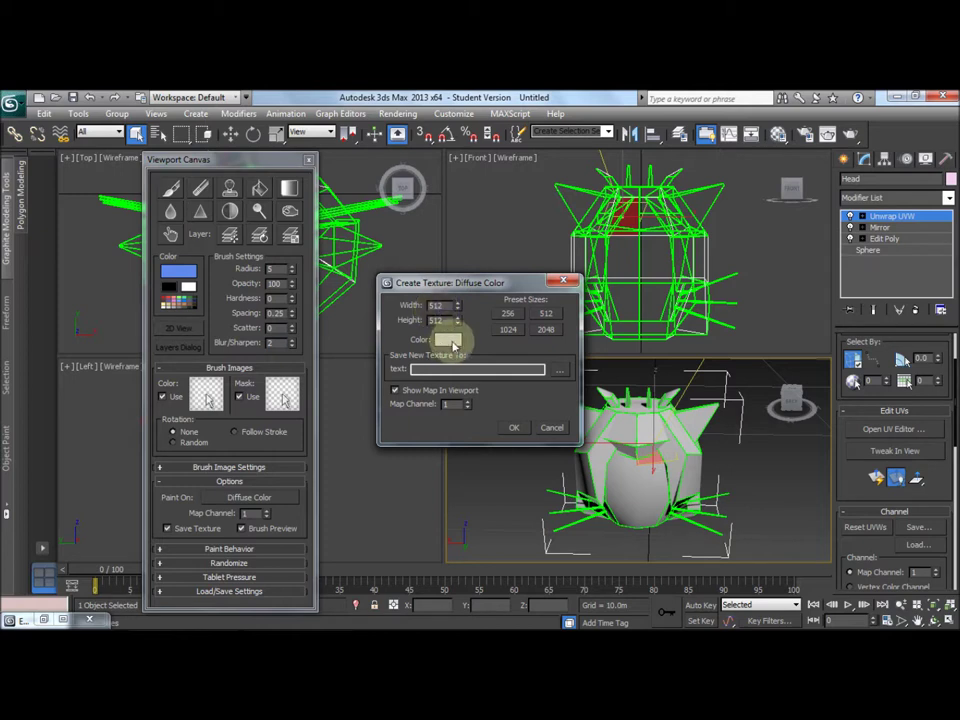
{"action": "left_click", "coordinate": [560, 373]}
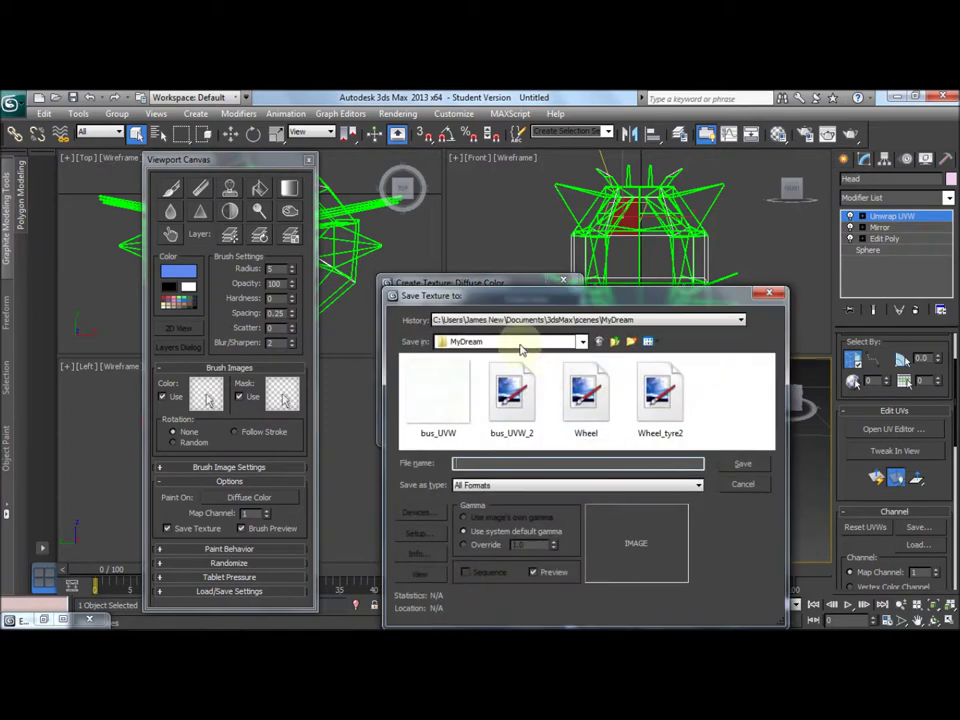
{"action": "left_click", "coordinate": [524, 343]}
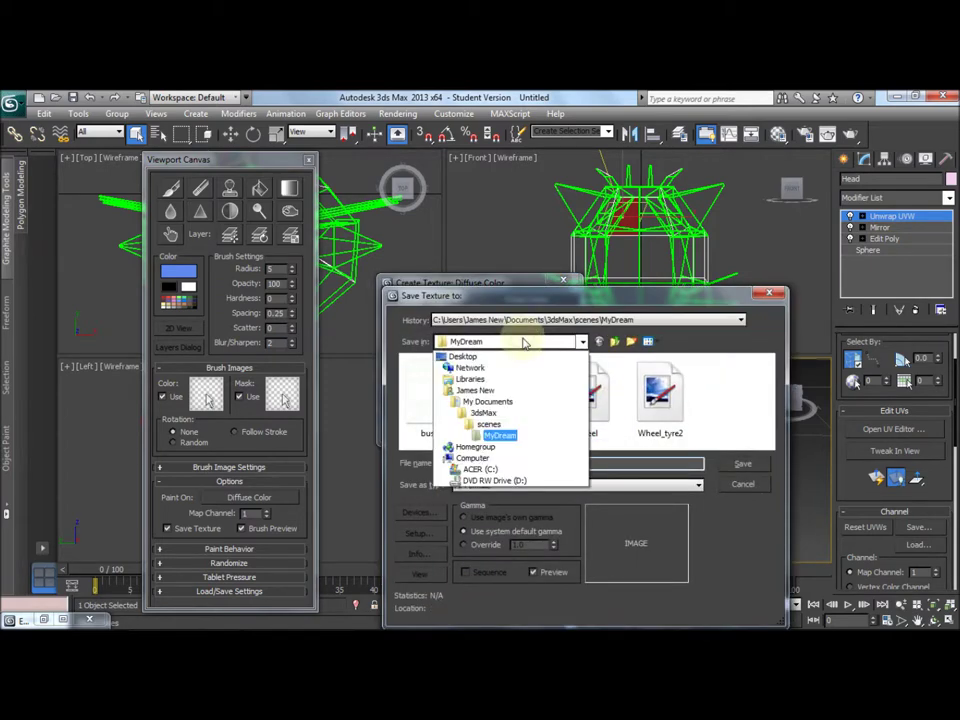
{"action": "left_click", "coordinate": [488, 412]}
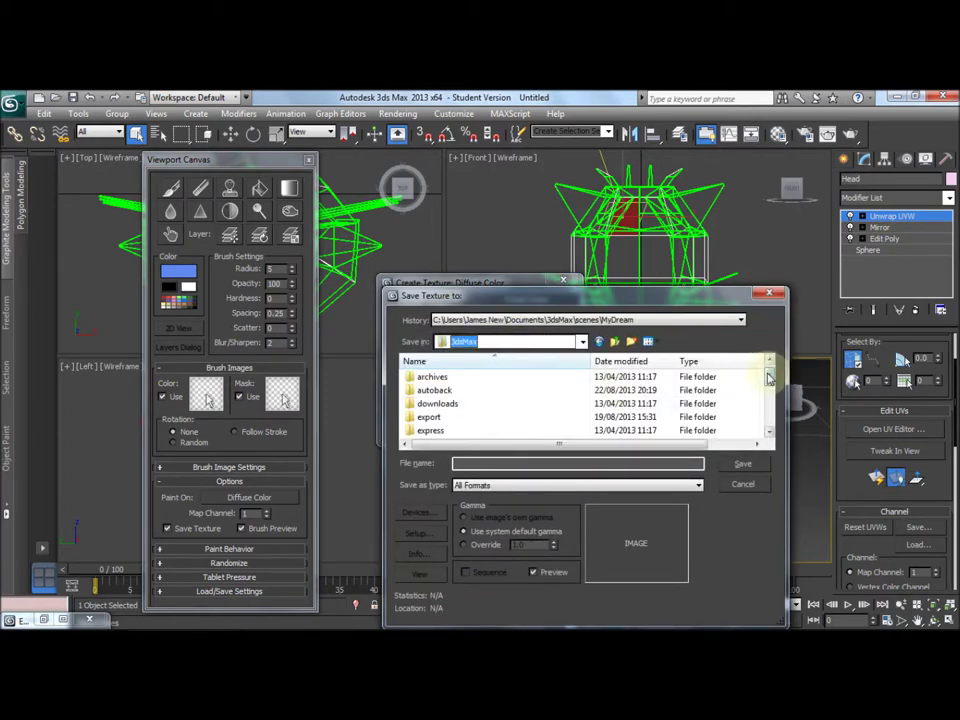
{"action": "left_click_drag", "start_coordinate": [769, 376], "coordinate": [770, 414]}
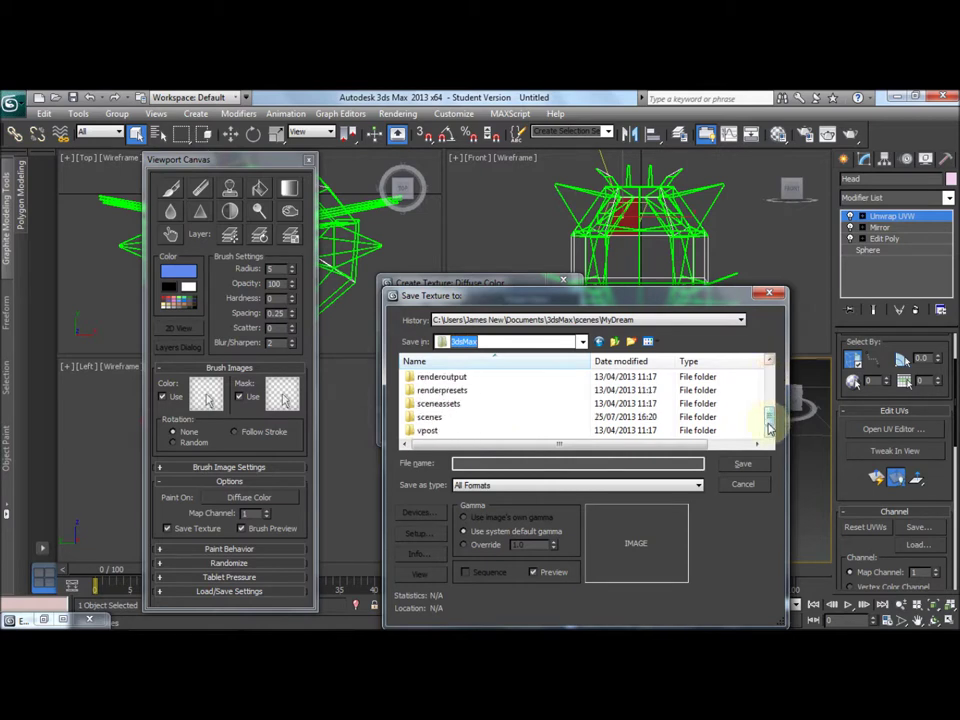
{"action": "double_click", "coordinate": [463, 405]}
{"action": "double_click", "coordinate": [429, 391]}
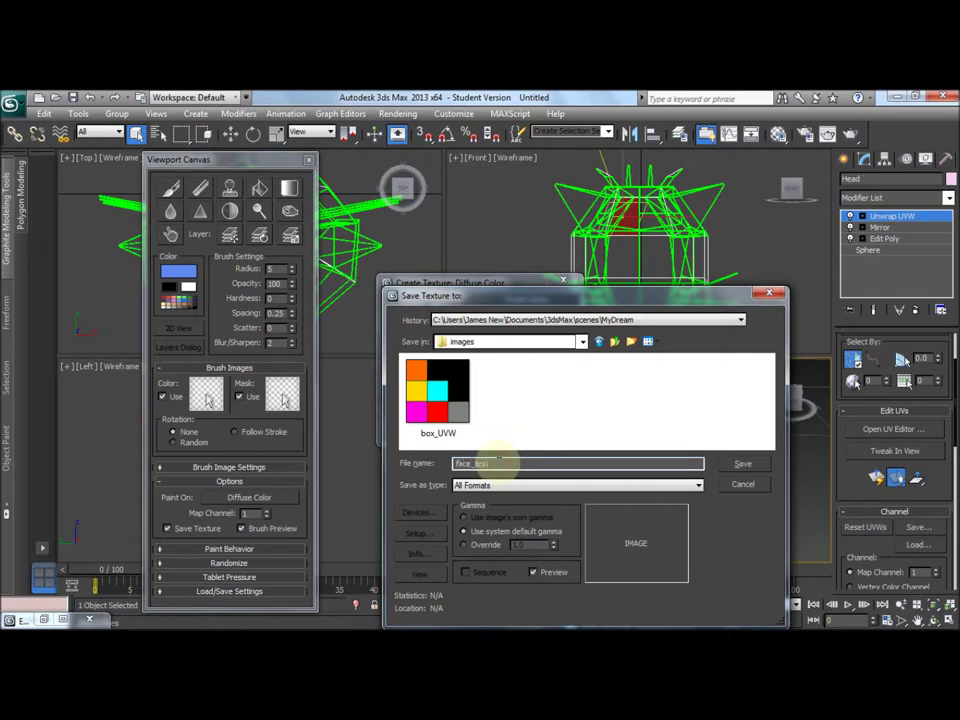
Save the 512×512 texture as face_text in BMP format and create it
{"action": "left_click", "coordinate": [568, 486]}
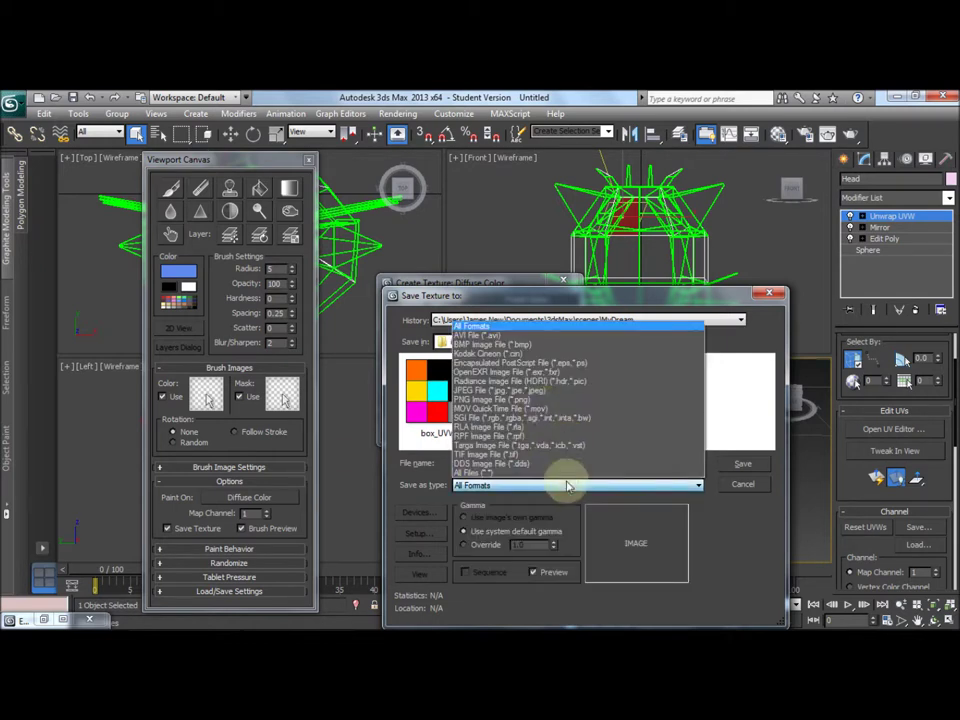
{"action": "left_click", "coordinate": [511, 345]}
{"action": "left_click", "coordinate": [745, 465]}
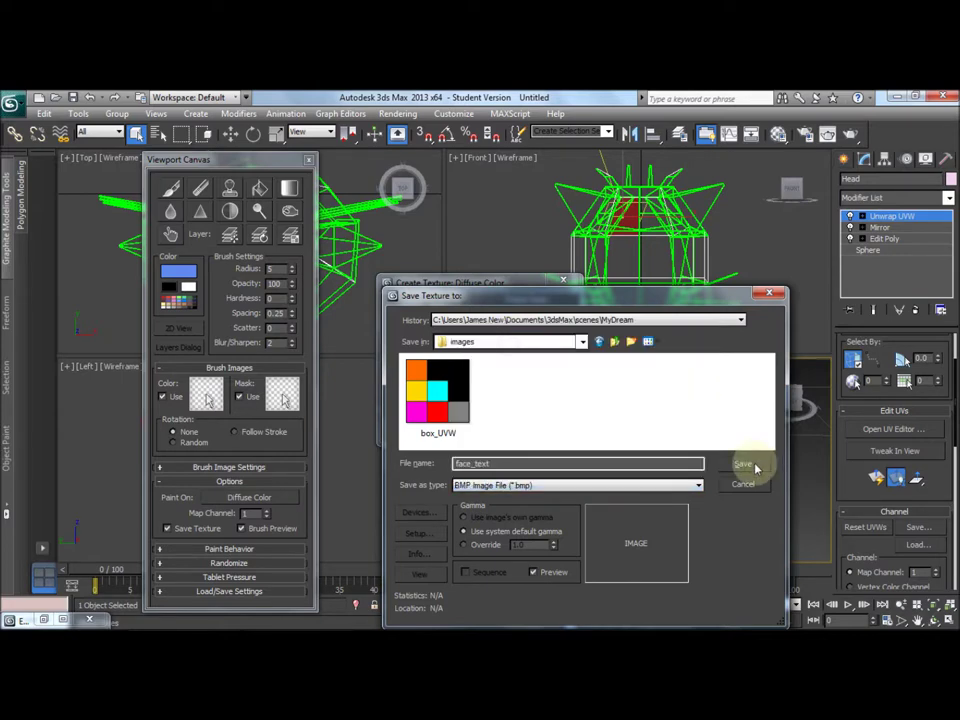
{"action": "left_click", "coordinate": [458, 391]}
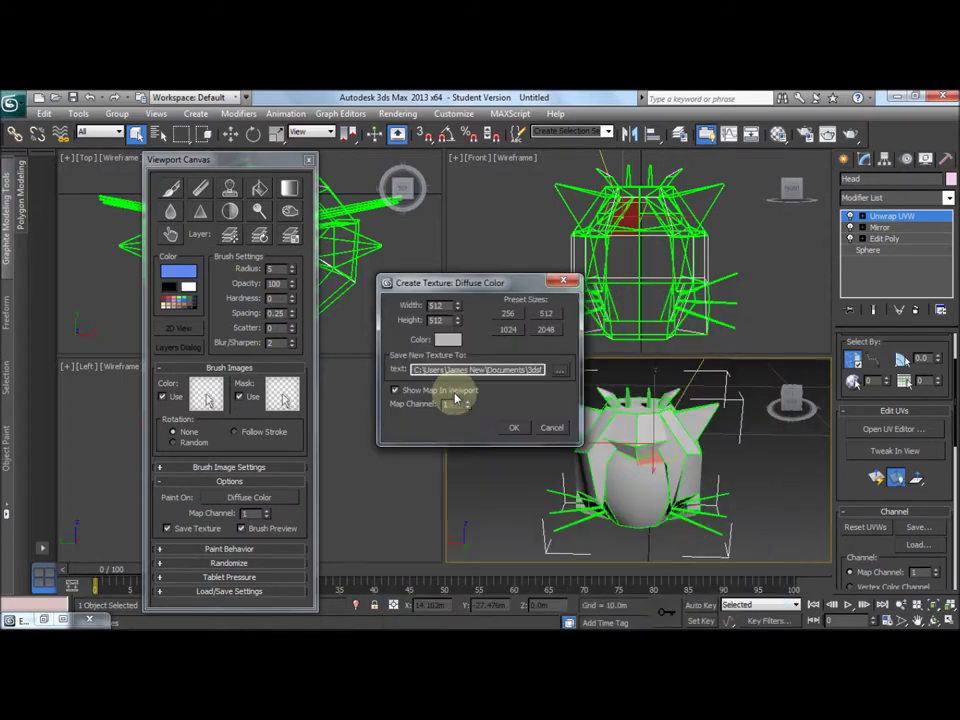
{"action": "left_click", "coordinate": [516, 428]}
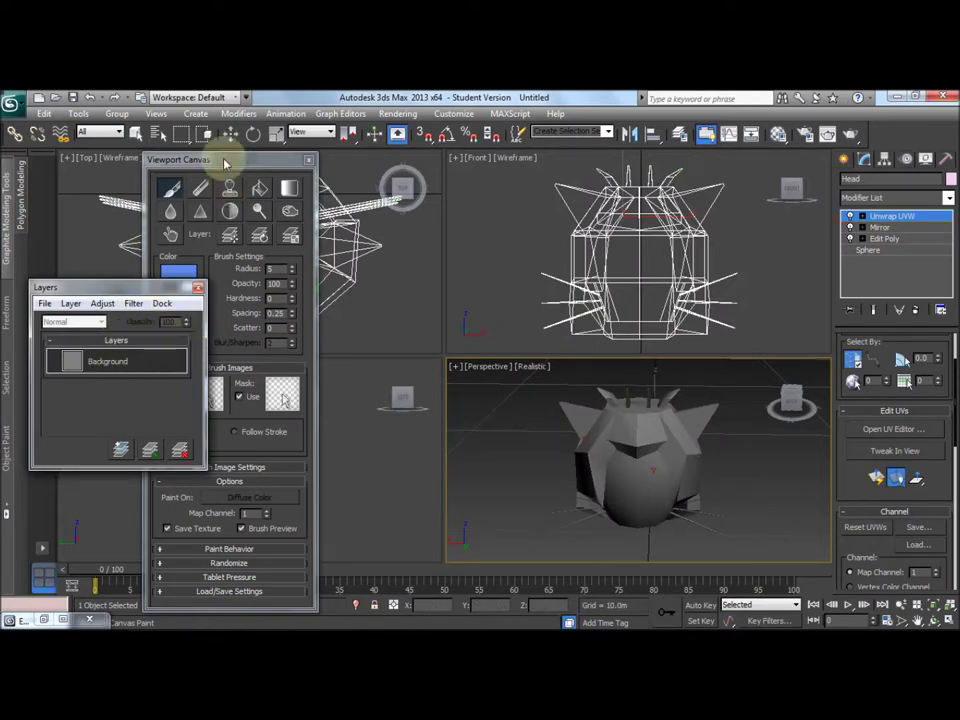
Add Layer 1 above Background and set the paint colour to yellow-green
{"action": "left_click_drag", "start_coordinate": [284, 160], "coordinate": [392, 160]}
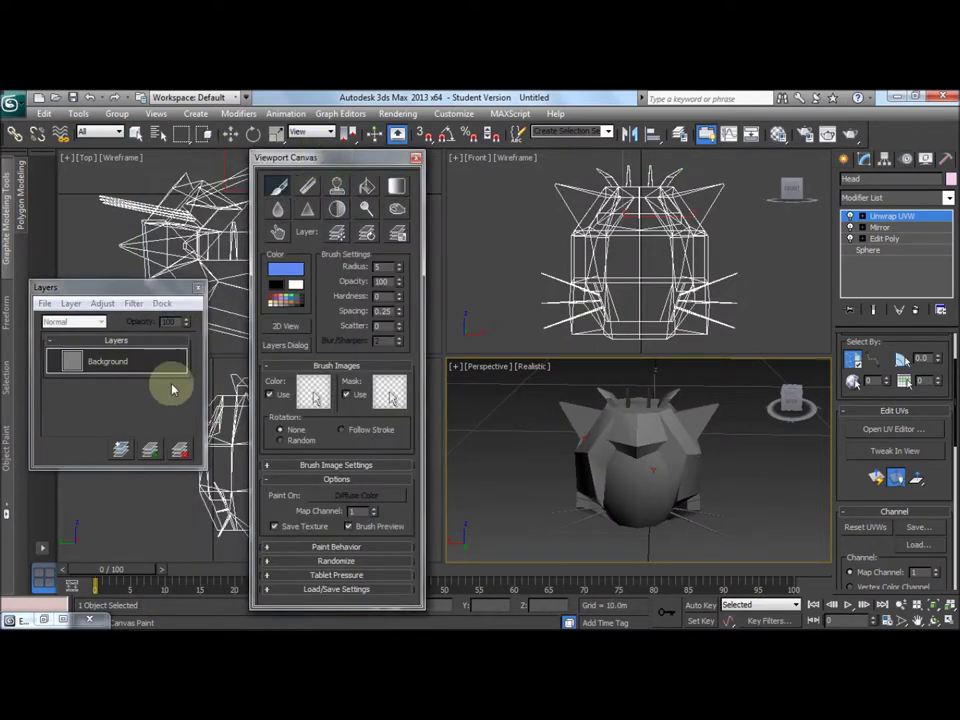
{"action": "left_click", "coordinate": [150, 449]}
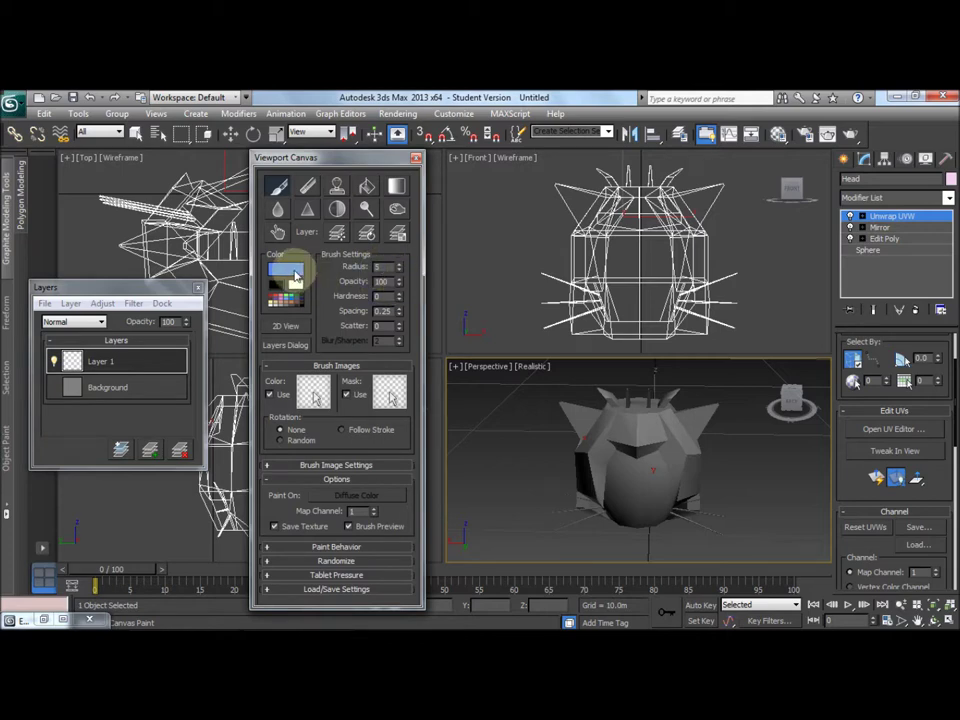
{"action": "left_click", "coordinate": [295, 278]}
{"action": "left_click", "coordinate": [307, 204]}
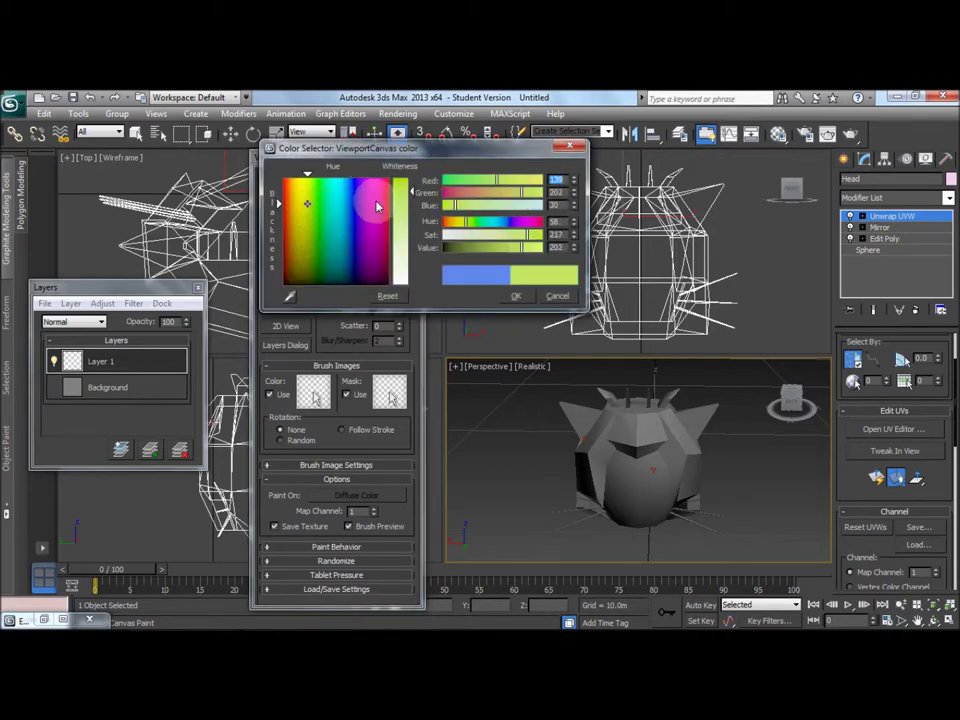
{"action": "left_click", "coordinate": [517, 296]}
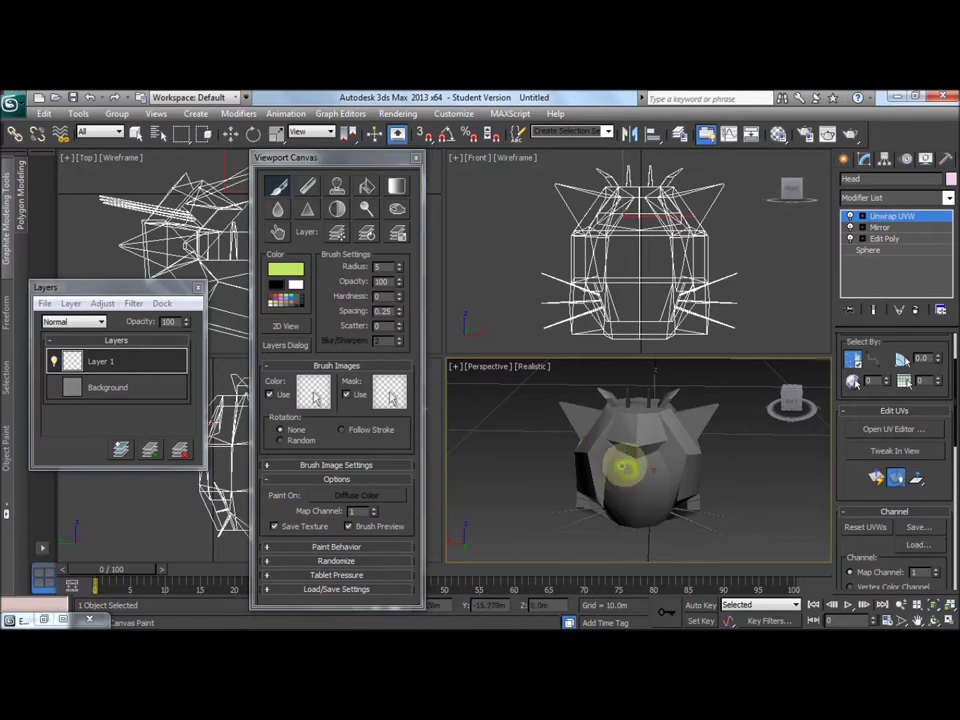
Paint green spots on the head's front and orbit the view to check them
{"action": "left_click_drag", "start_coordinate": [622, 466], "coordinate": [622, 430]}
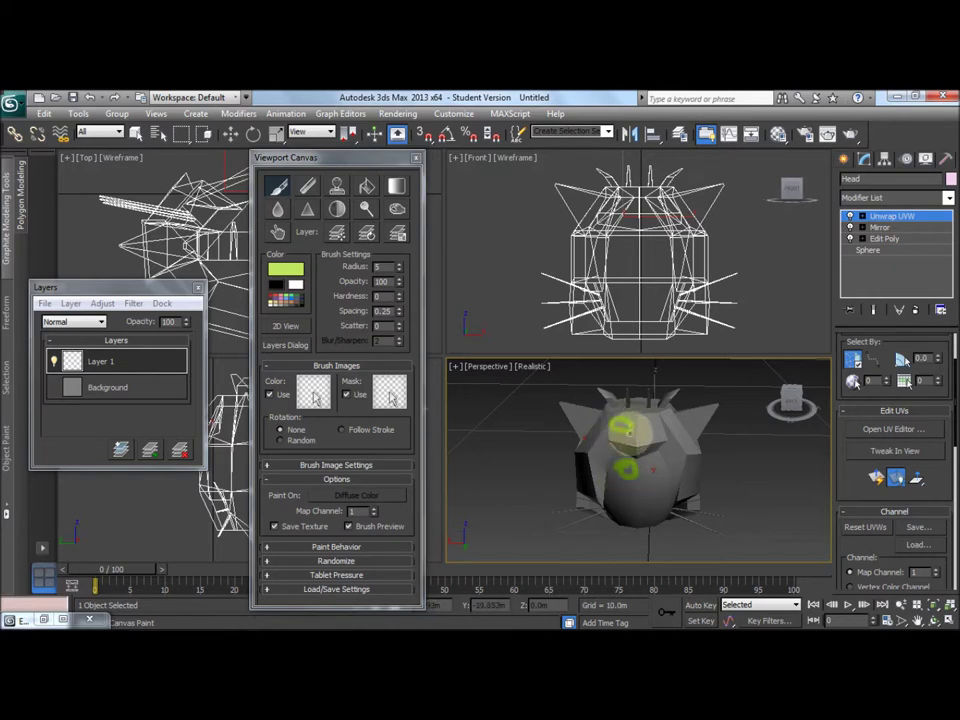
{"action": "mouse_move", "coordinate": [735, 400]}
{"action": "middle_mouse_down", "text": "alt"}
{"action": "mouse_move", "coordinate": [722, 400]}
{"action": "mouse_move", "coordinate": [752, 403]}
{"action": "mouse_move", "coordinate": [686, 439]}
{"action": "middle_mouse_up", "text": "alt"}
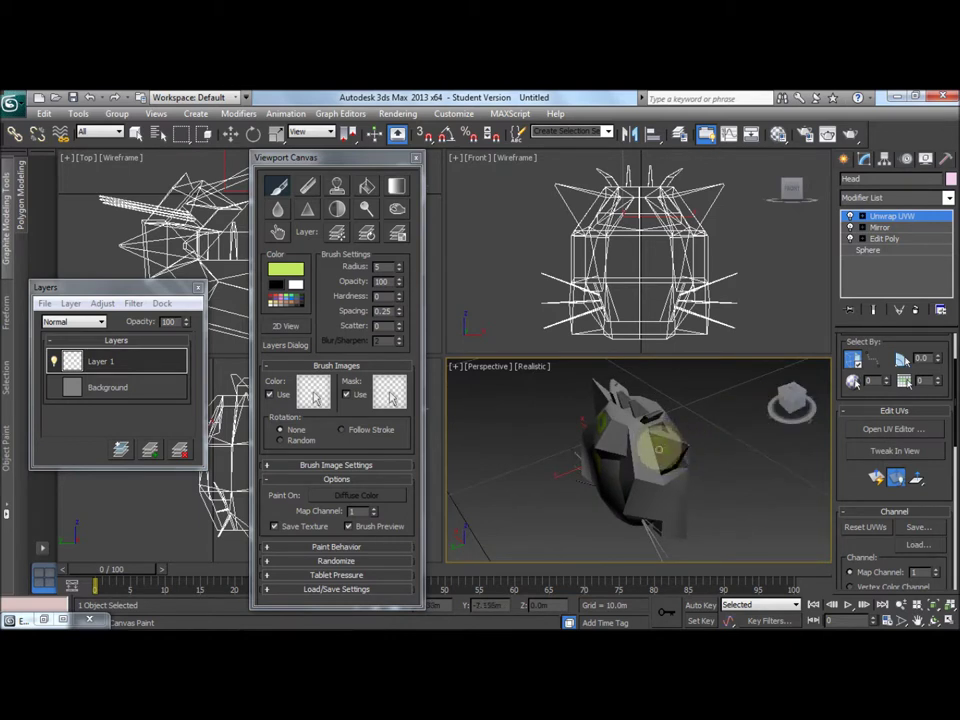
{"action": "left_click", "coordinate": [790, 402]}
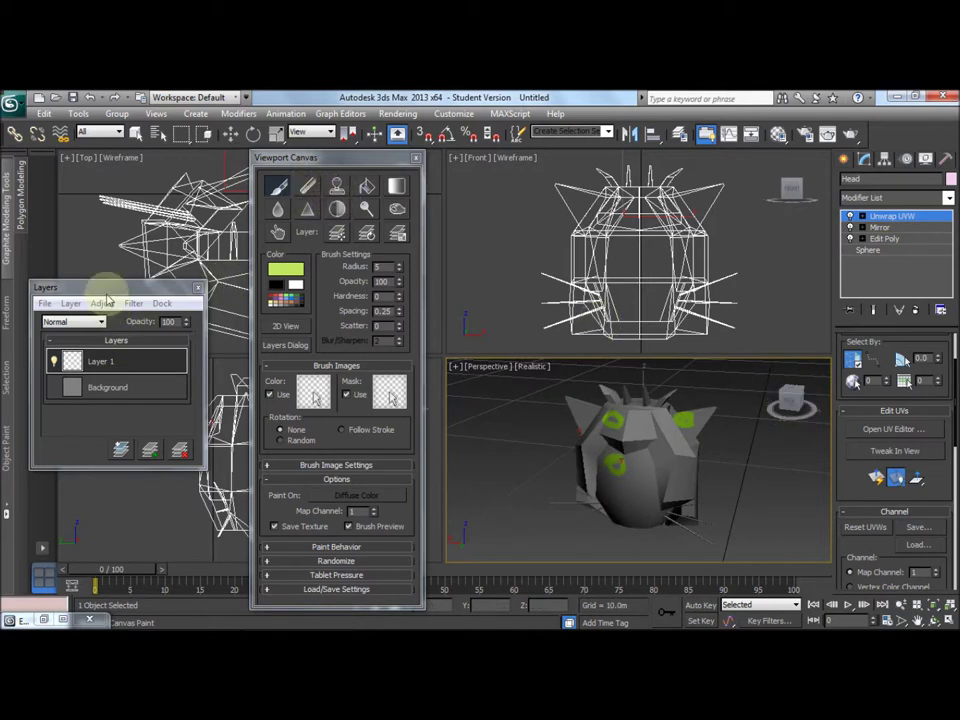
Toggle Layer 1's visibility off and on twice to compare, leaving the paint visible
{"action": "left_click_drag", "start_coordinate": [100, 289], "coordinate": [127, 285]}
{"action": "left_click", "coordinate": [82, 356]}
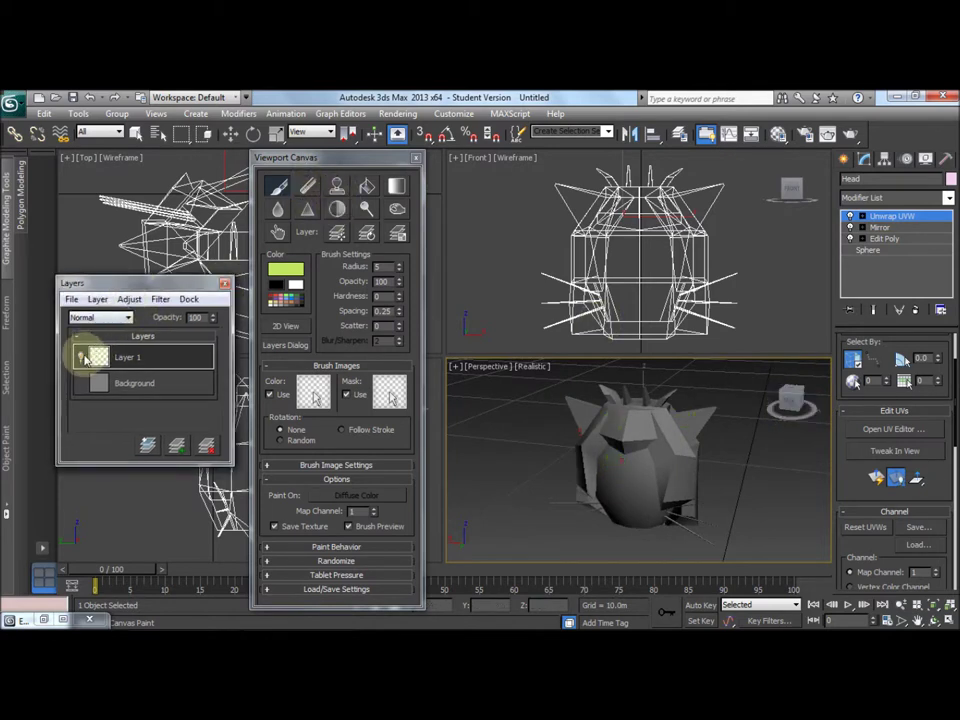
{"action": "left_click", "coordinate": [84, 357]}
{"action": "left_click", "coordinate": [84, 357]}
{"action": "left_click", "coordinate": [84, 357]}
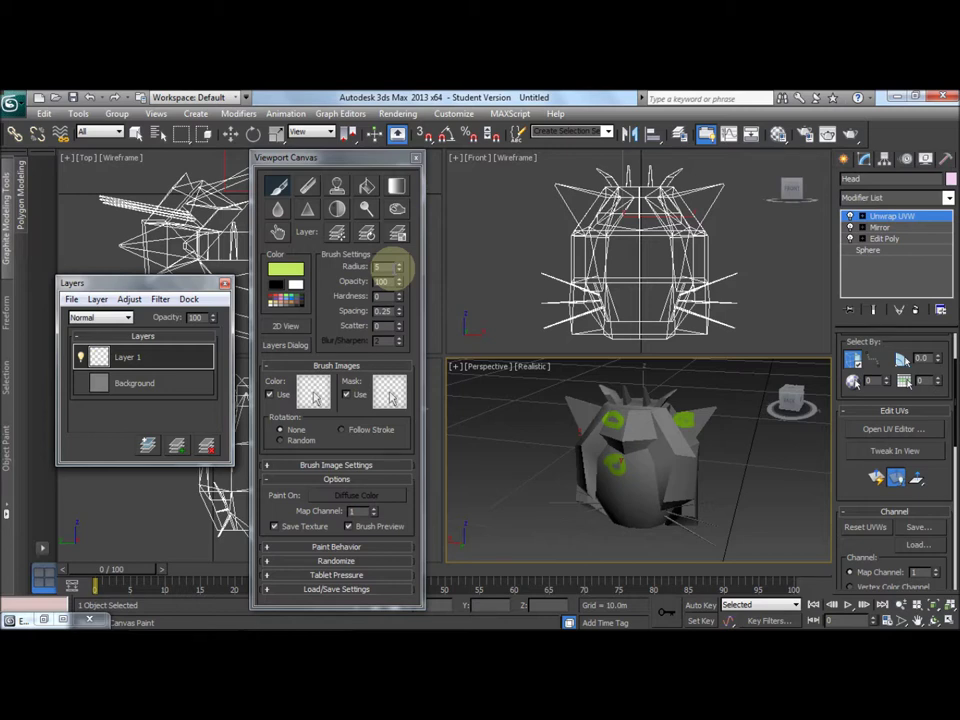
{"action": "left_click", "coordinate": [346, 166]}
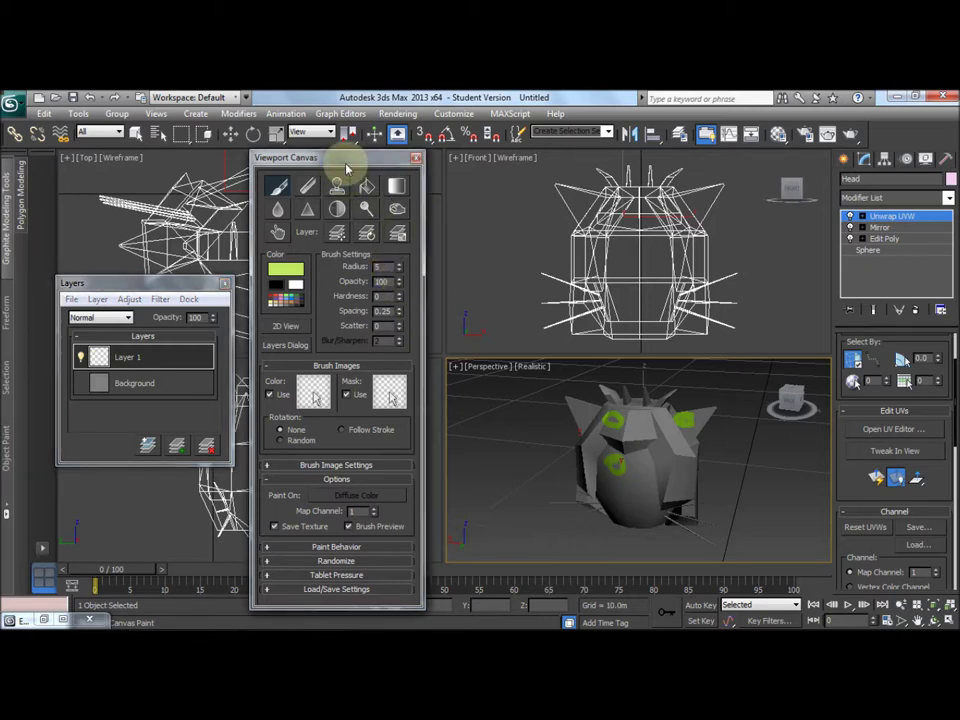
Use the 2D View to paint more green spots and a dot on the lower face, then close it
{"action": "left_click", "coordinate": [290, 326]}
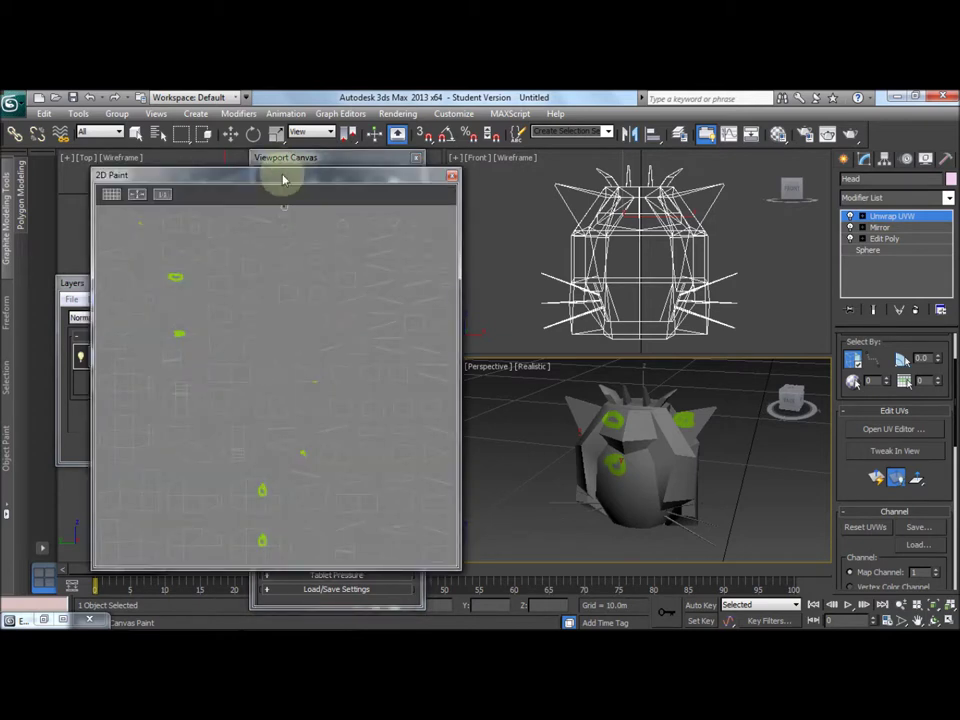
{"action": "left_click_drag", "start_coordinate": [281, 176], "coordinate": [279, 161]}
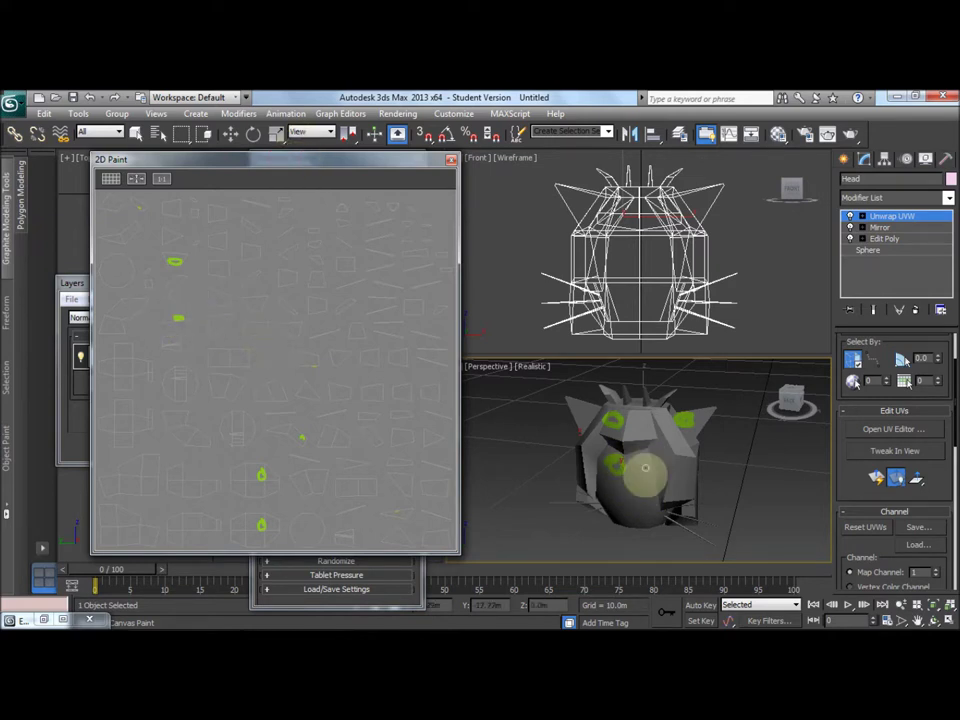
{"action": "left_click_drag", "start_coordinate": [633, 478], "coordinate": [636, 463]}
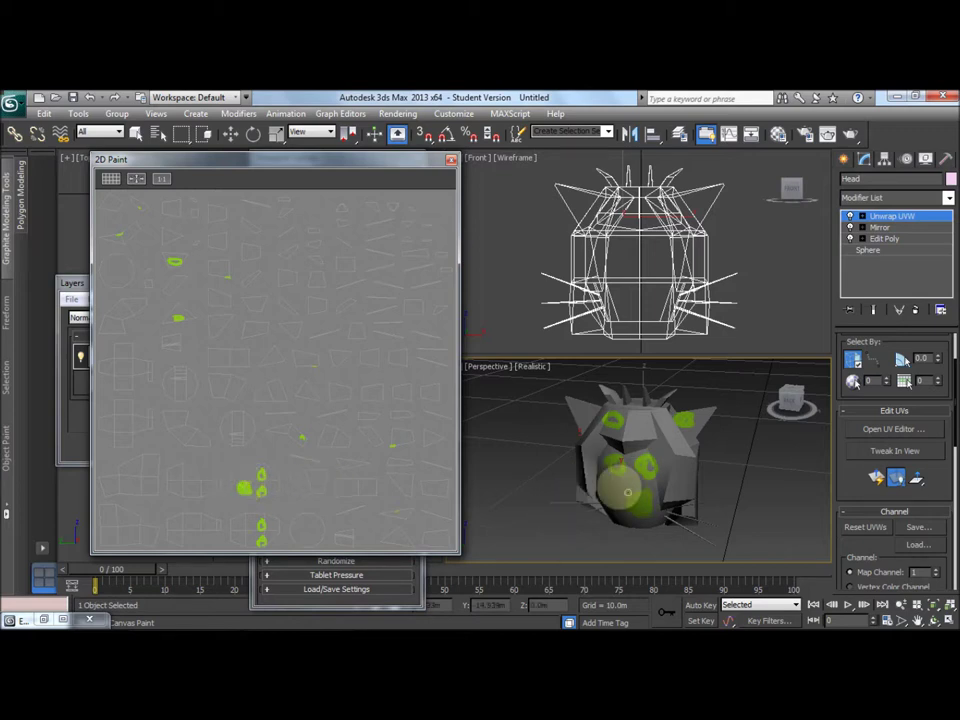
{"action": "left_click", "coordinate": [436, 192]}
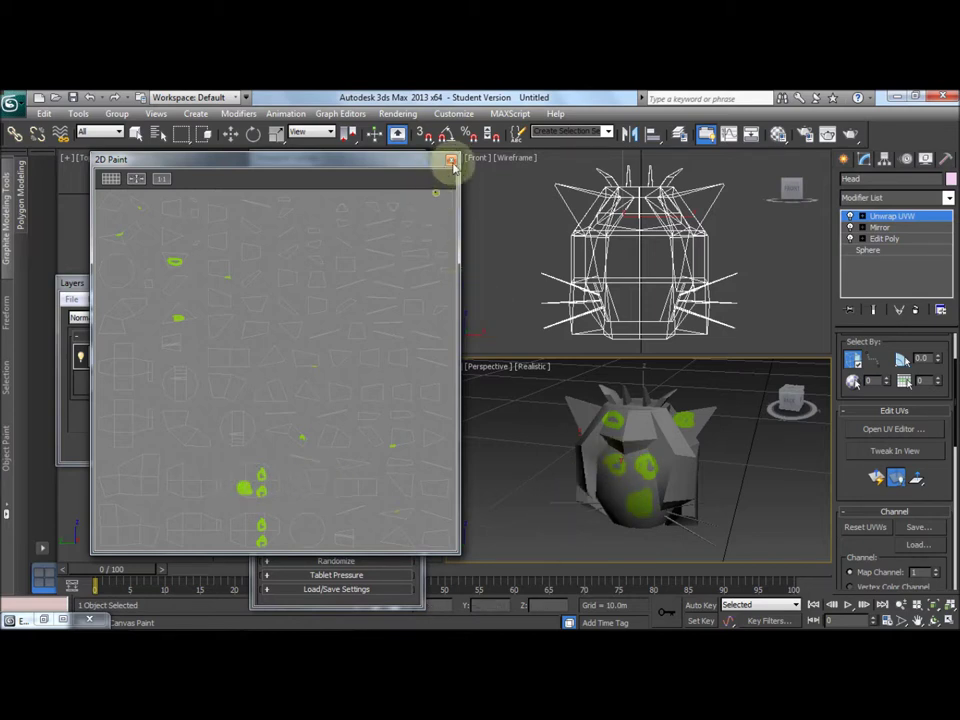
{"action": "left_click", "coordinate": [452, 163]}
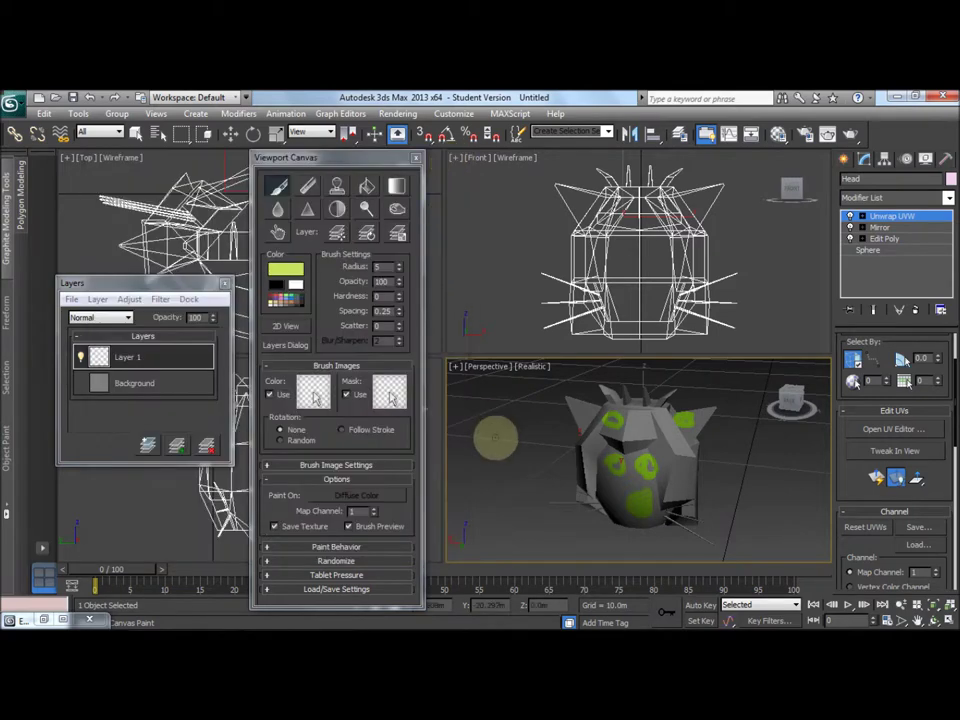
End painting, flatten the layers and save the texture, then close the painting tools
{"action": "right_click", "coordinate": [381, 439]}
{"action": "left_click_drag", "start_coordinate": [489, 272], "coordinate": [420, 249]}
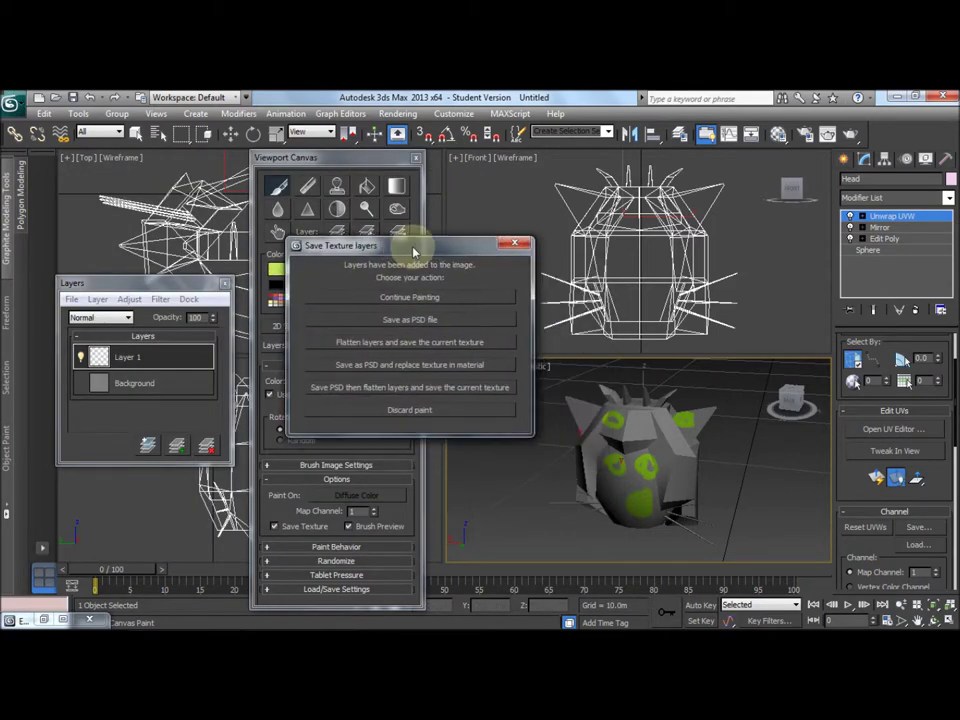
{"action": "left_click", "coordinate": [420, 342]}
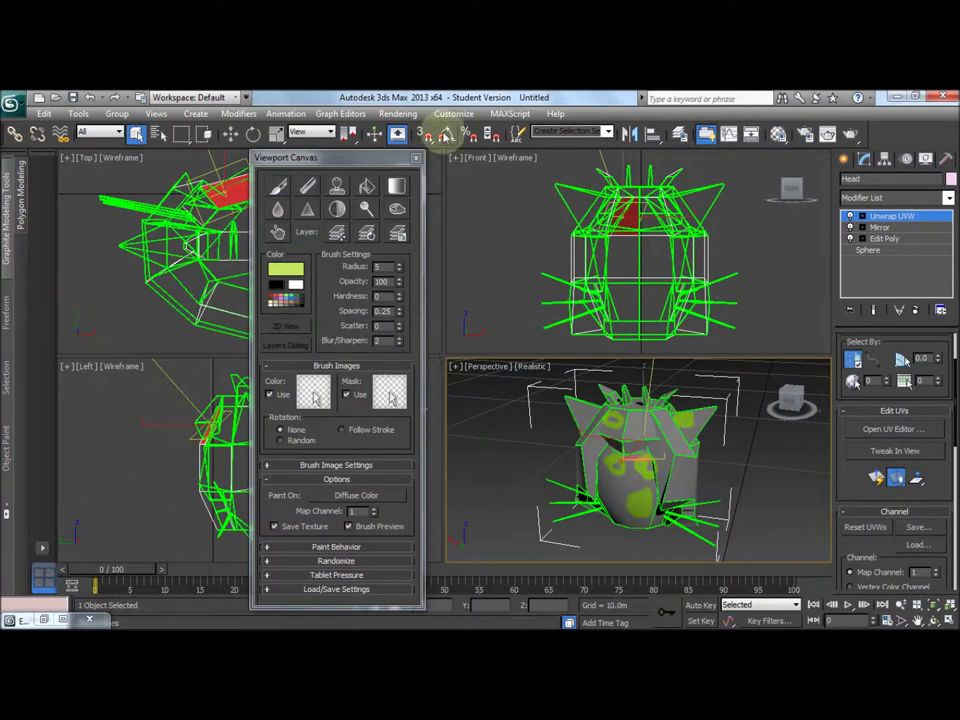
{"action": "left_click", "coordinate": [416, 157]}
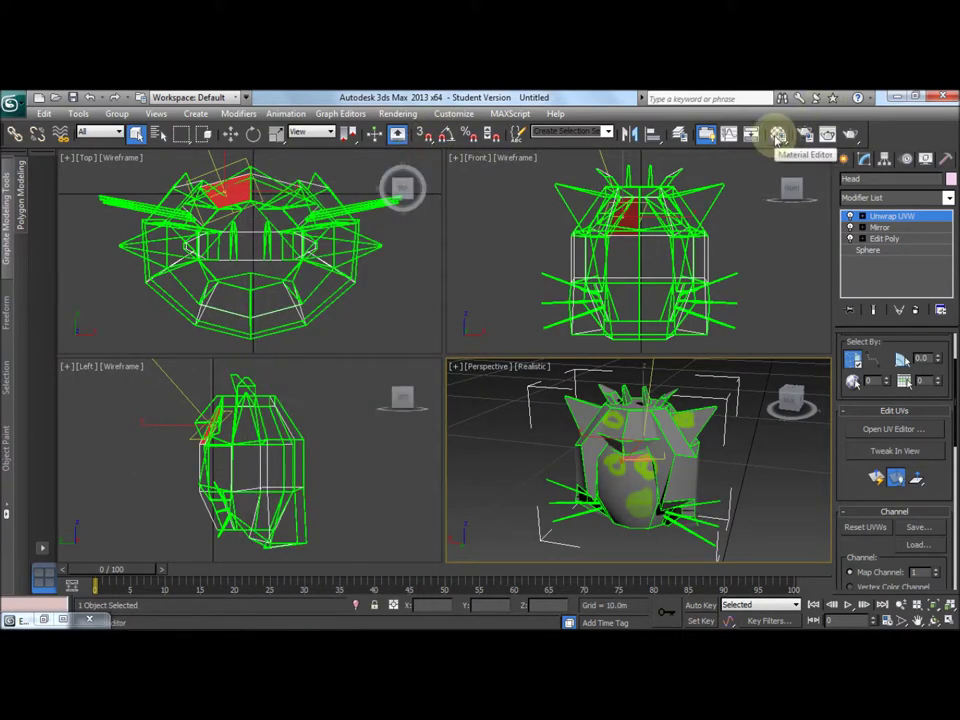
Show the face_text.bmp diffuse bitmap in the Material Editor and orbit to view the head
{"action": "left_click", "coordinate": [778, 134]}
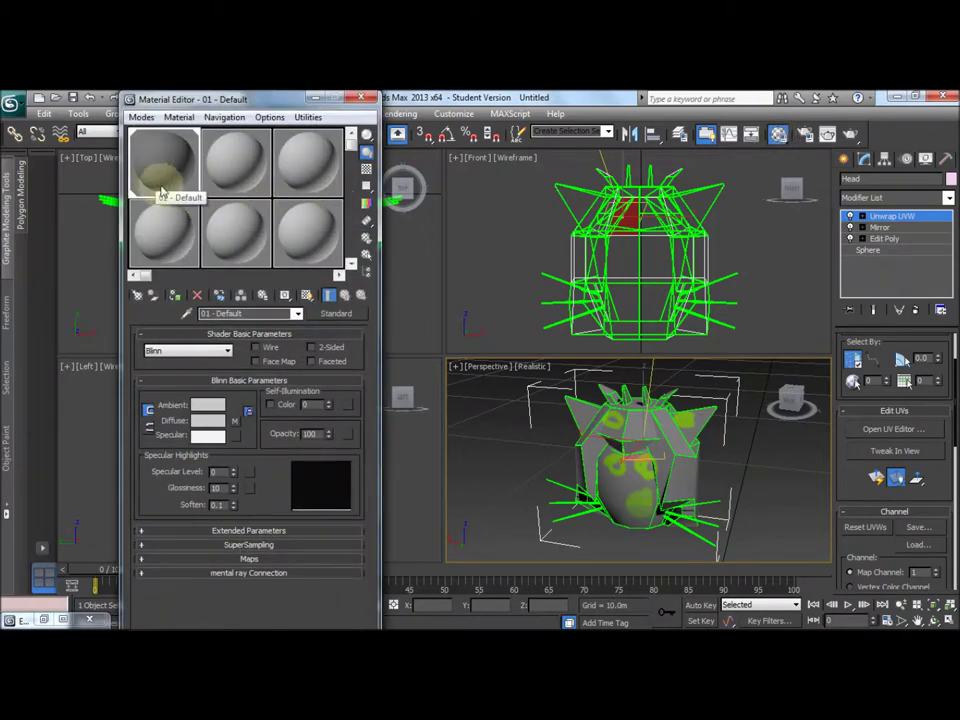
{"action": "left_click", "coordinate": [236, 423]}
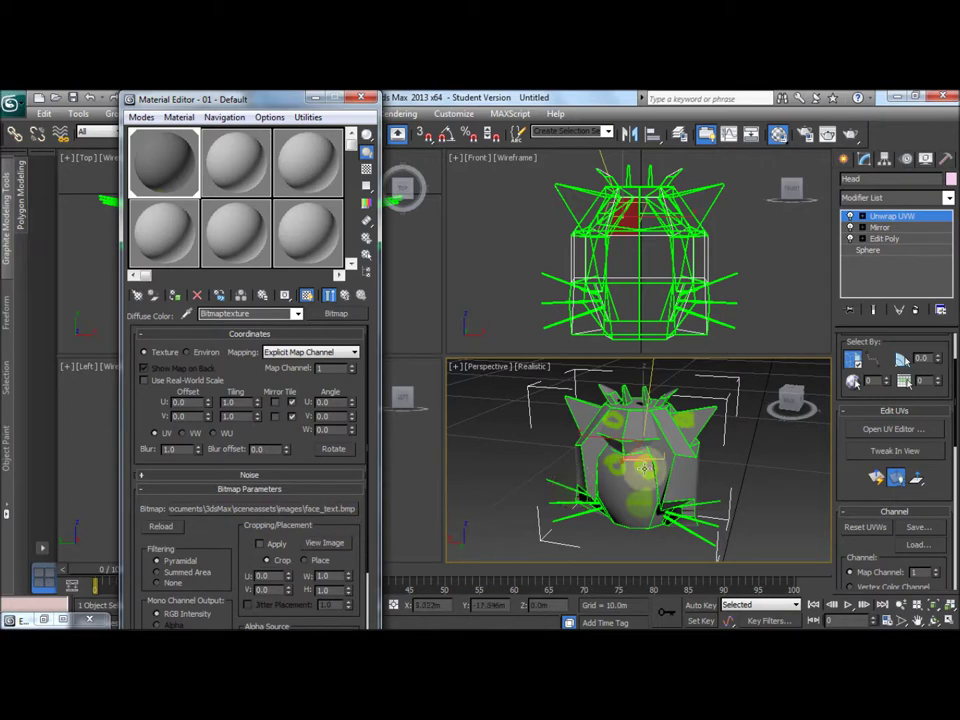
{"action": "left_click_drag", "start_coordinate": [775, 410], "coordinate": [760, 412]}
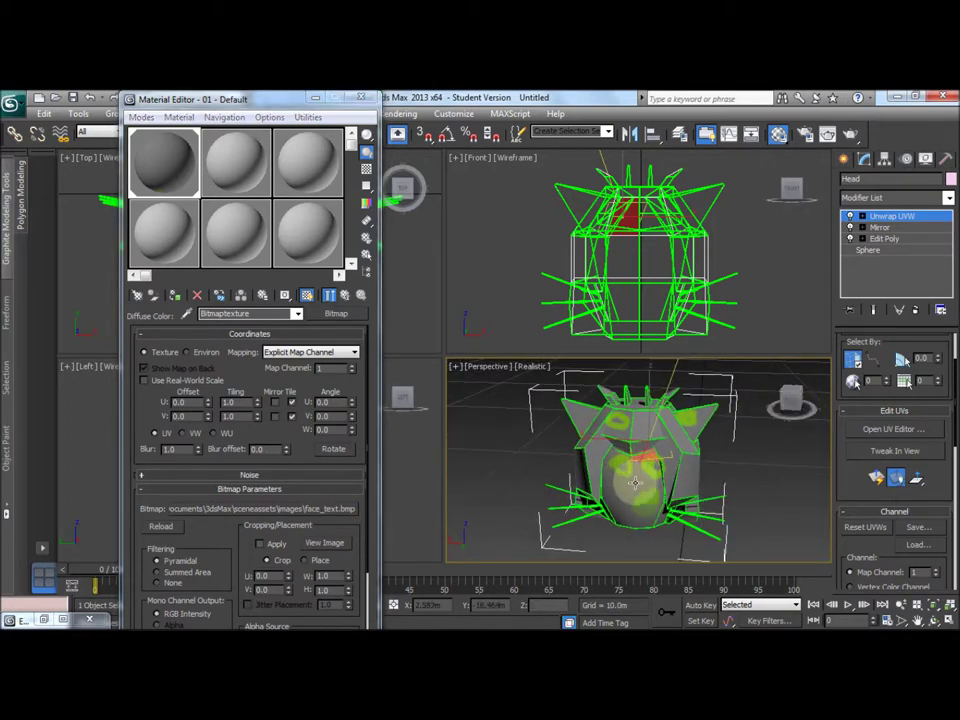